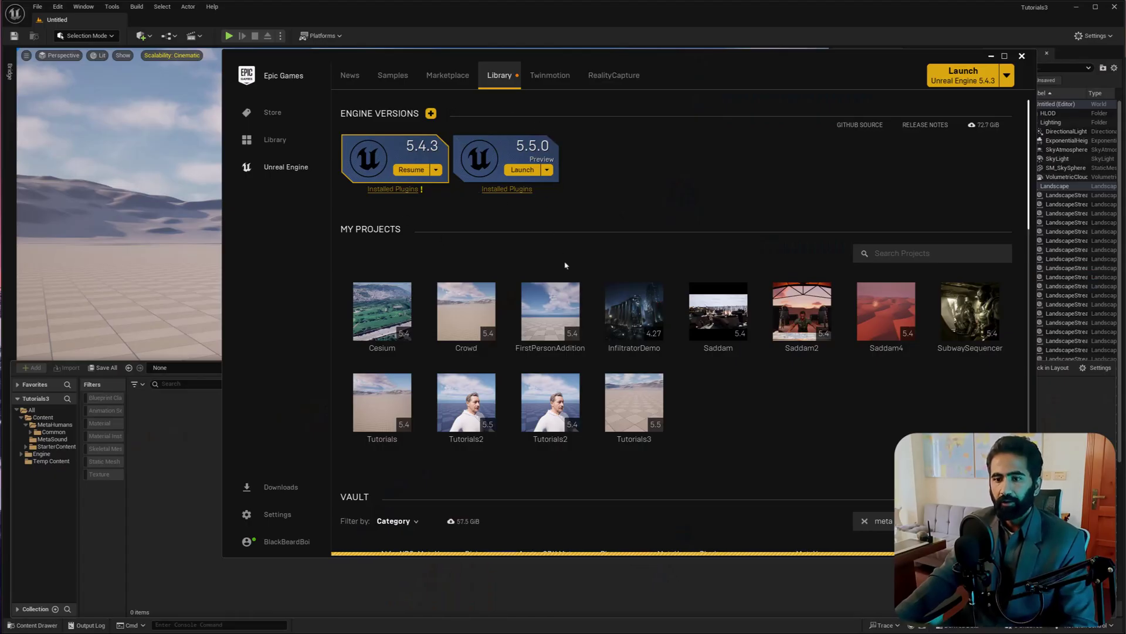
# - Look up the MetaHuman Plugin in the launcher's vault and search the Unreal project's plugins for "meta"
pyautogui.scroll(-3, 717, 355)
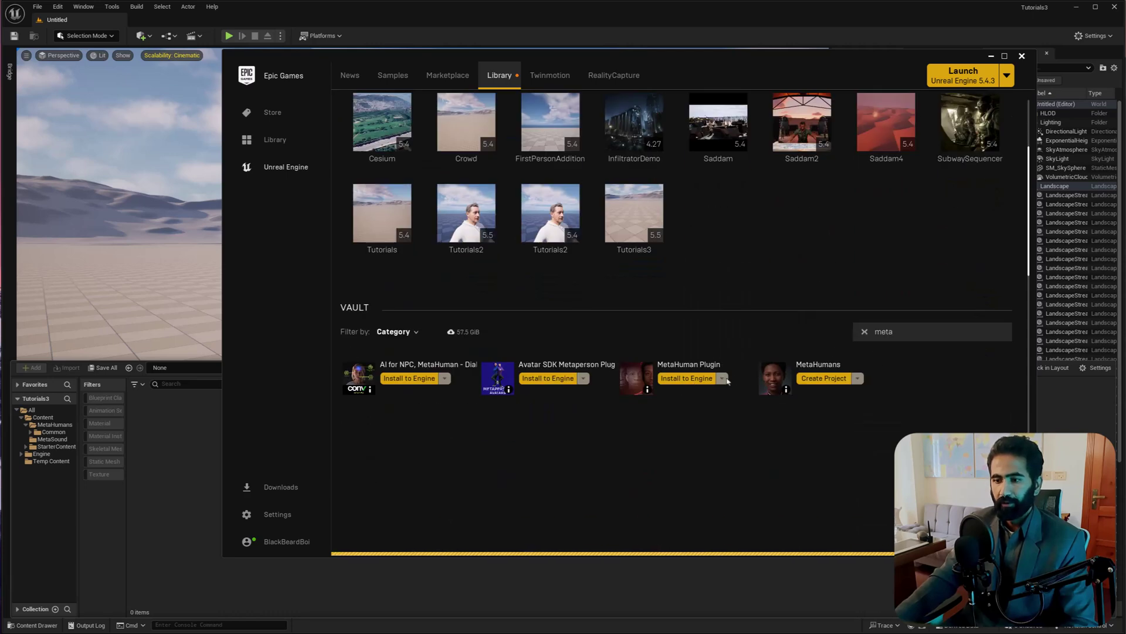
pyautogui.click(991, 56)
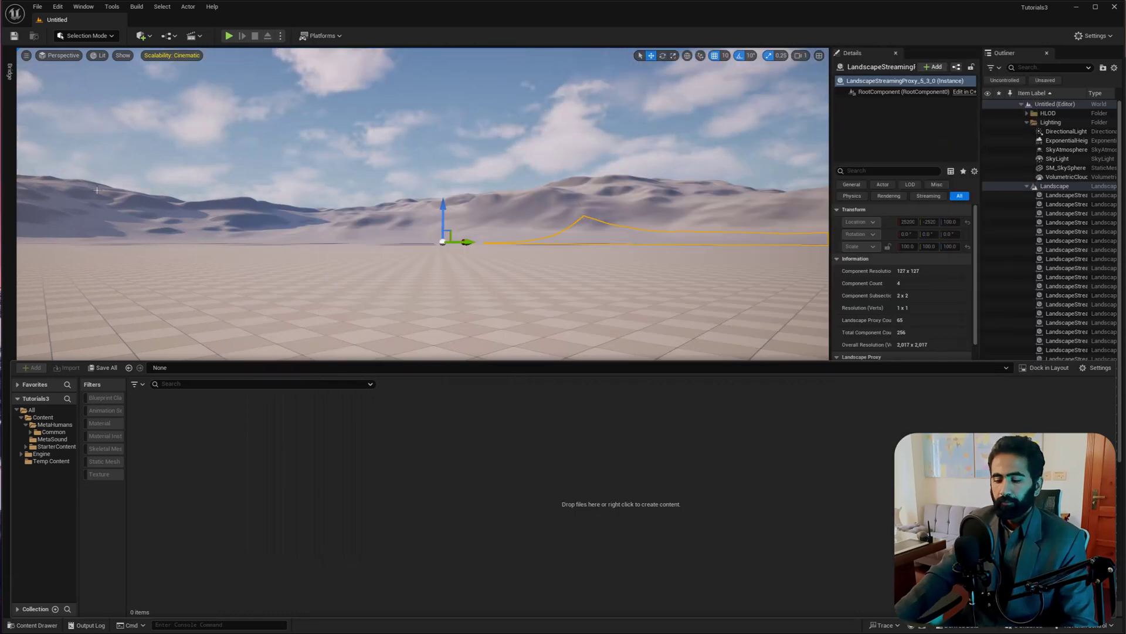
pyautogui.click(57, 8)
pyautogui.click(70, 157)
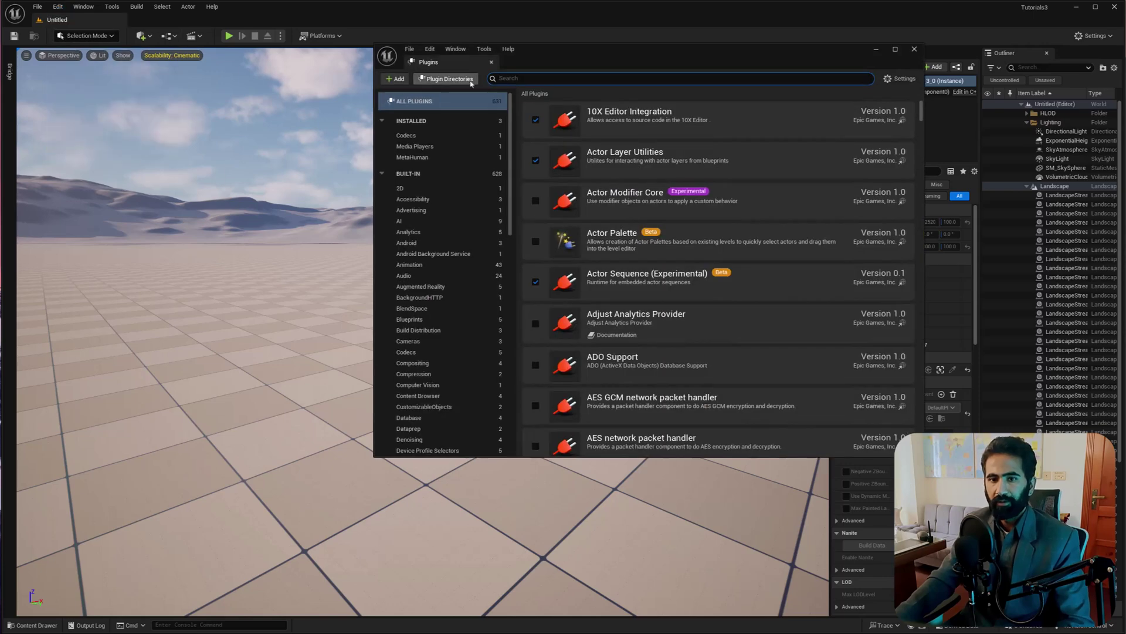
pyautogui.write('meta')
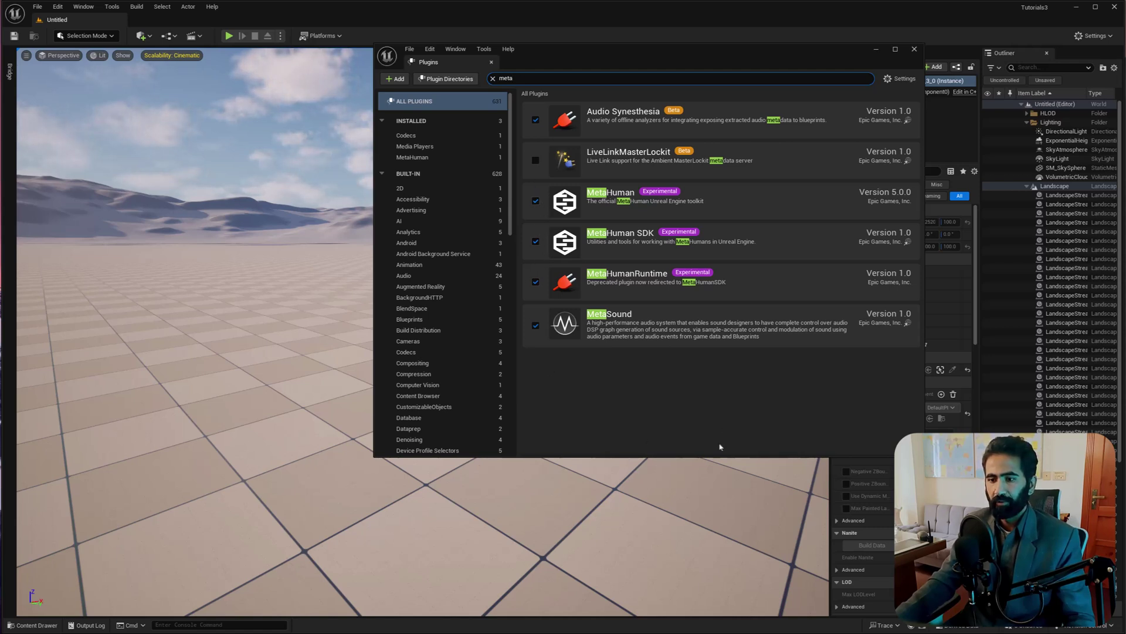
pyautogui.click(914, 50)
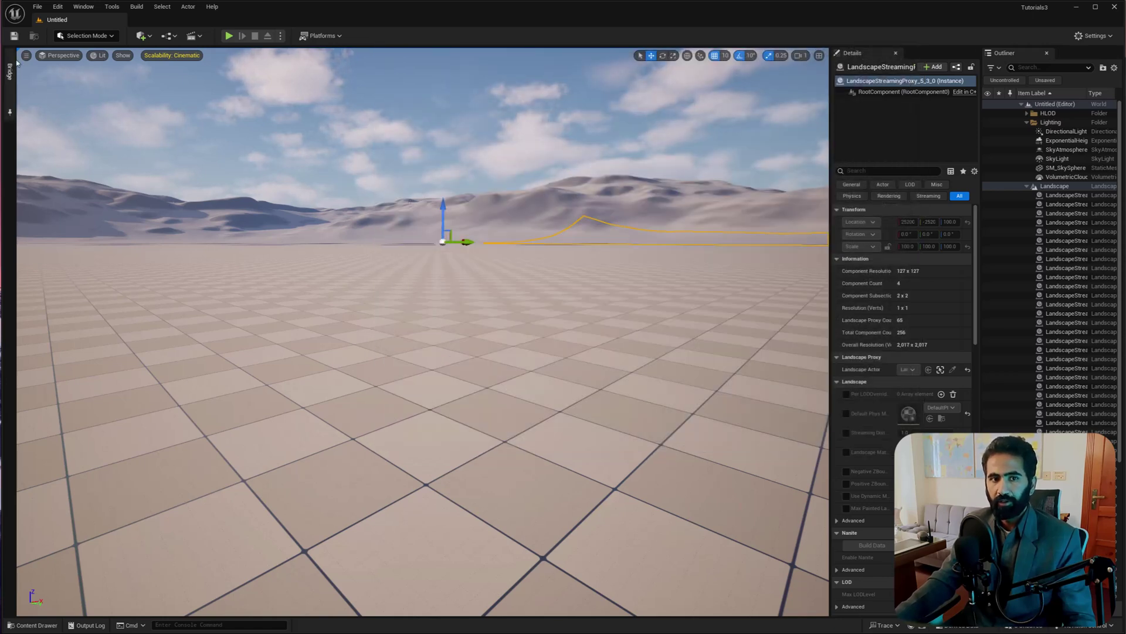
# - Export the local MetaHuman Nasim at highest quality from Quixel Bridge into the project, skipping the DNA import
pyautogui.click(145, 39)
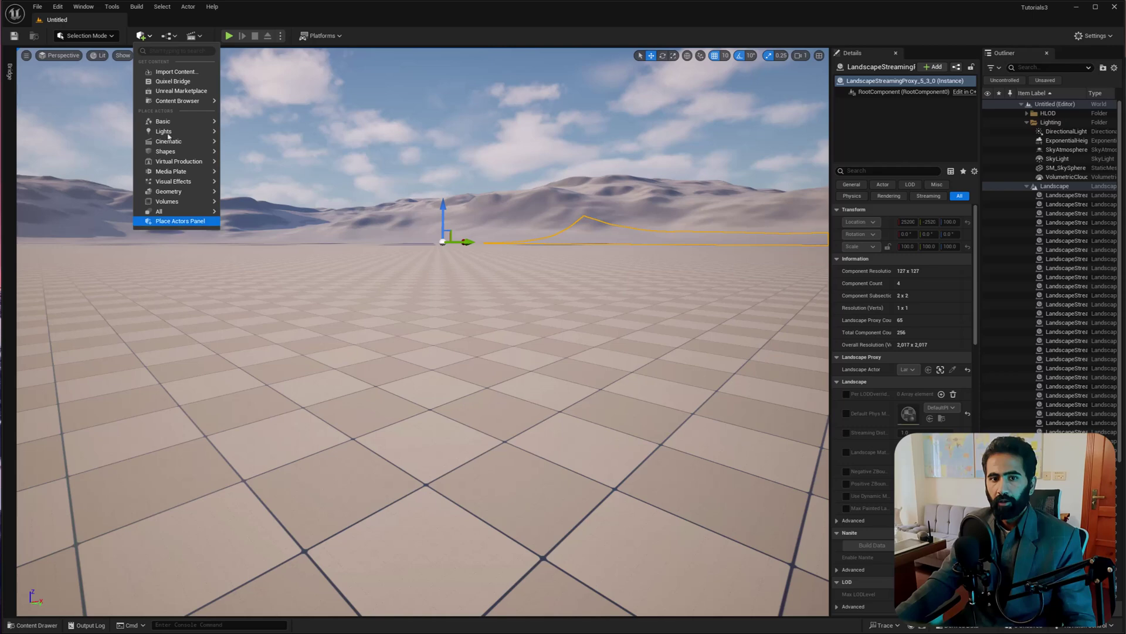
pyautogui.click(173, 82)
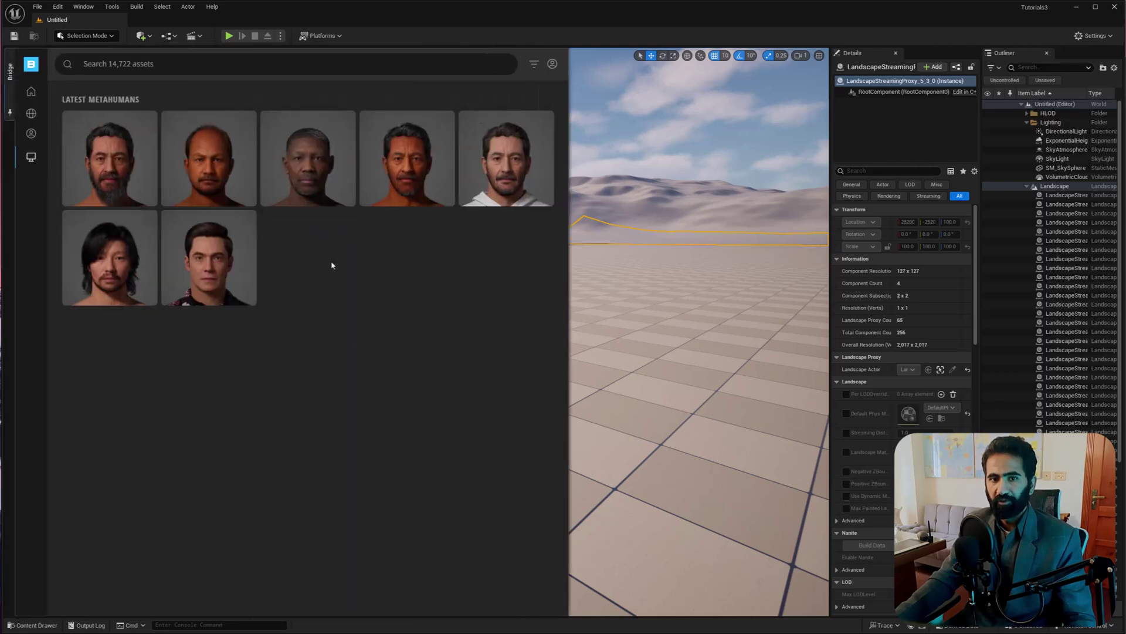
pyautogui.click(31, 157)
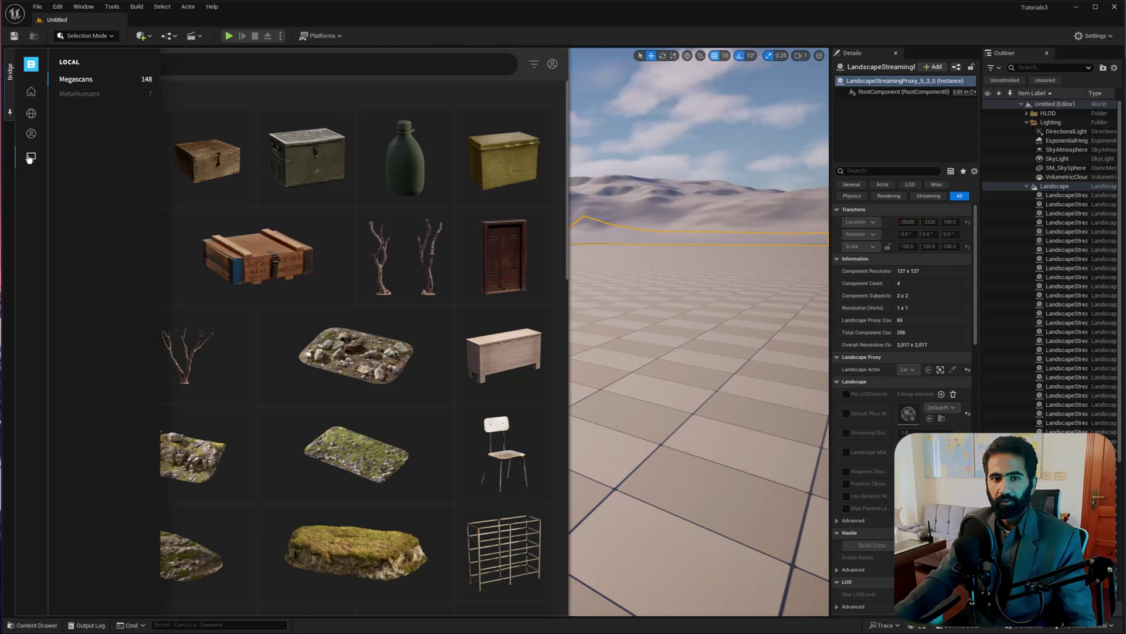
pyautogui.click(79, 93)
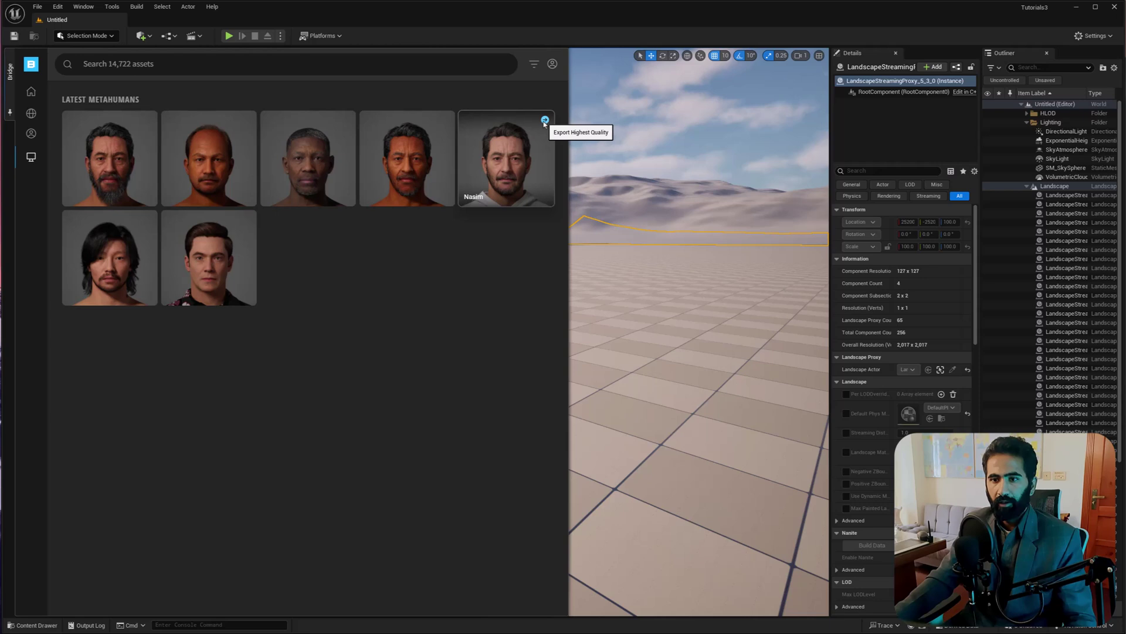
pyautogui.click(544, 122)
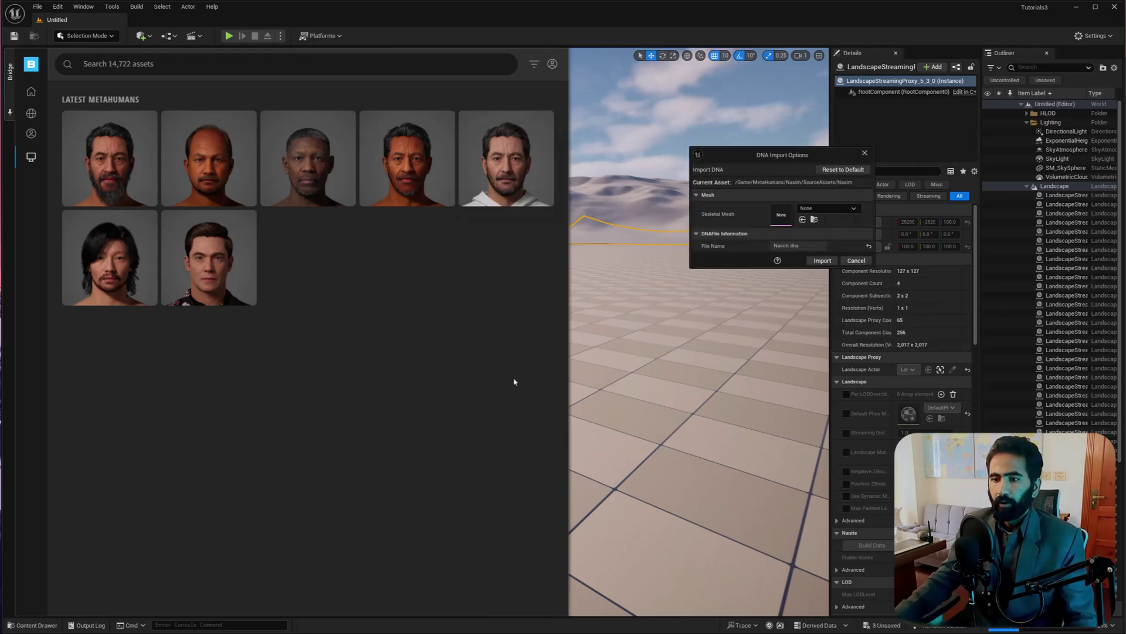
pyautogui.click(857, 260)
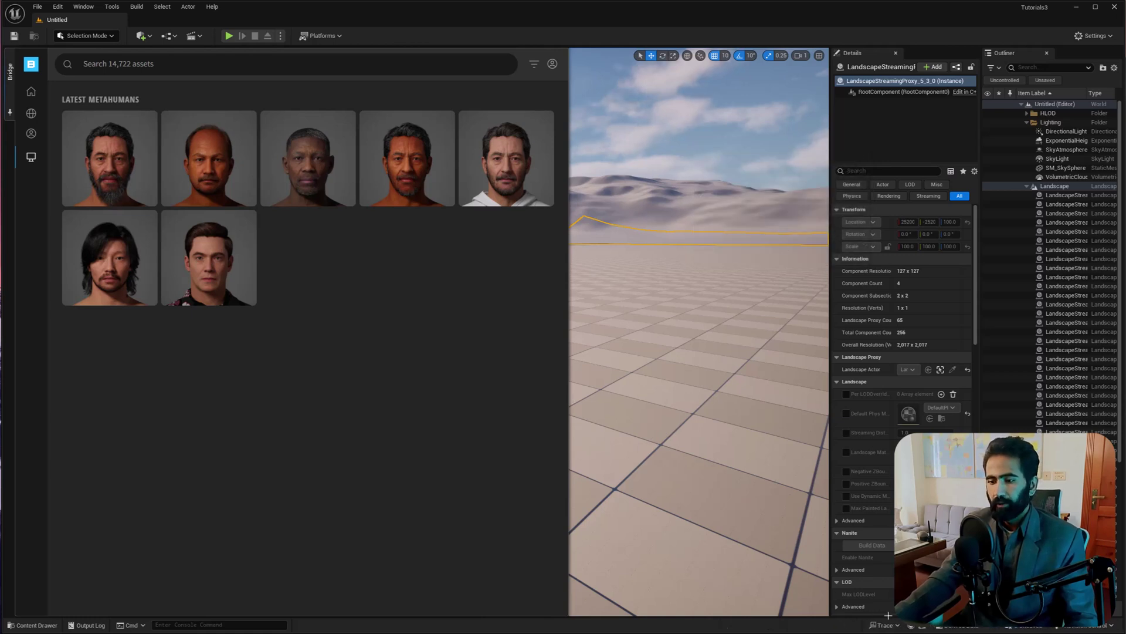
# - Switch to Sound Recorder and delete the existing recording
pyautogui.hotkey('alt', 'Tab')
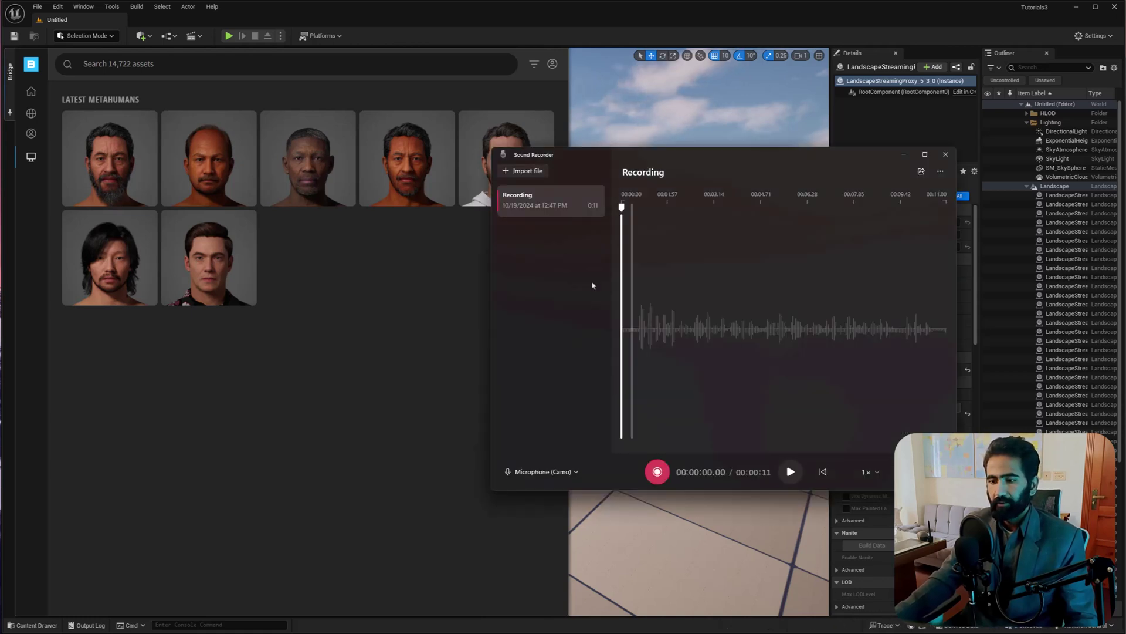
pyautogui.rightClick(543, 206)
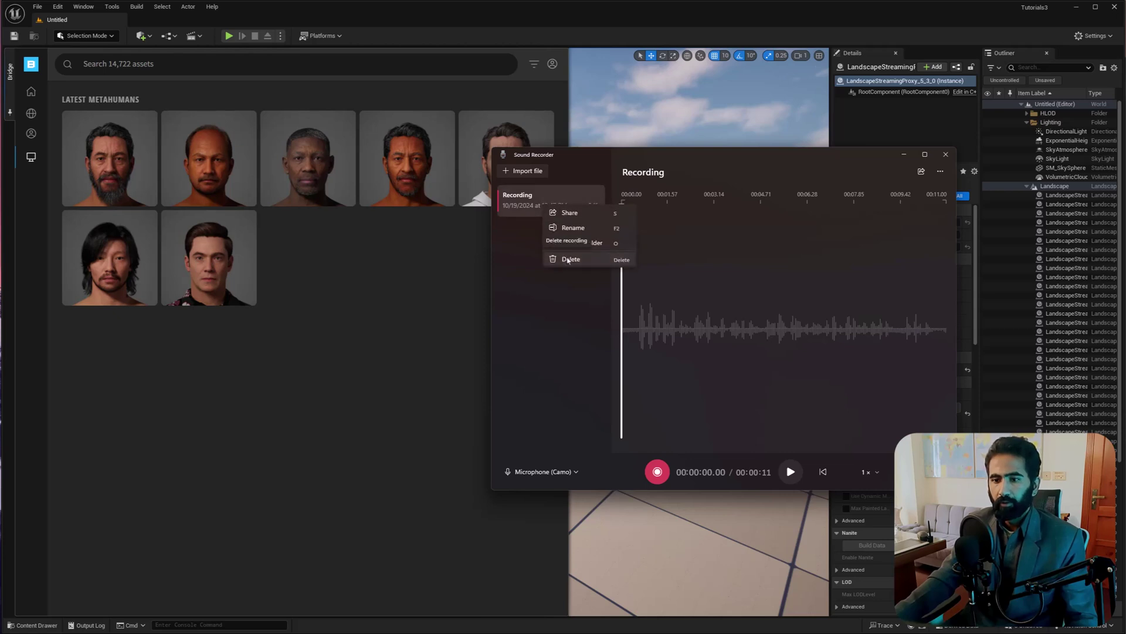
pyautogui.click(567, 260)
pyautogui.click(673, 348)
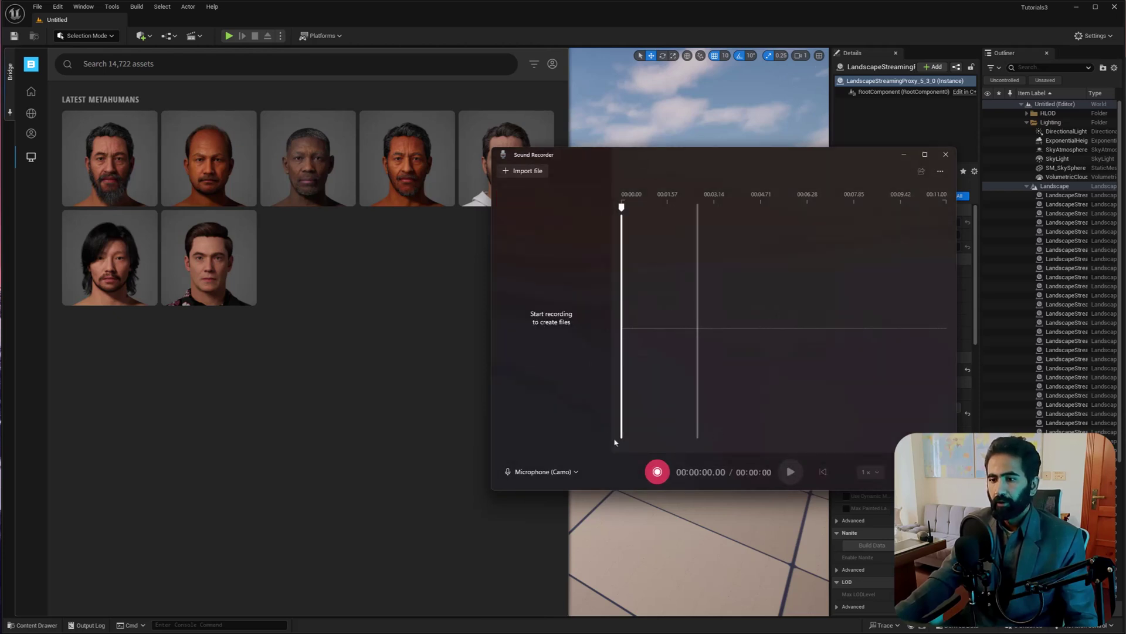
# - Record a new voice clip of about 11 seconds with the microphone, play it back and return to Unreal Engine
pyautogui.click(657, 472)
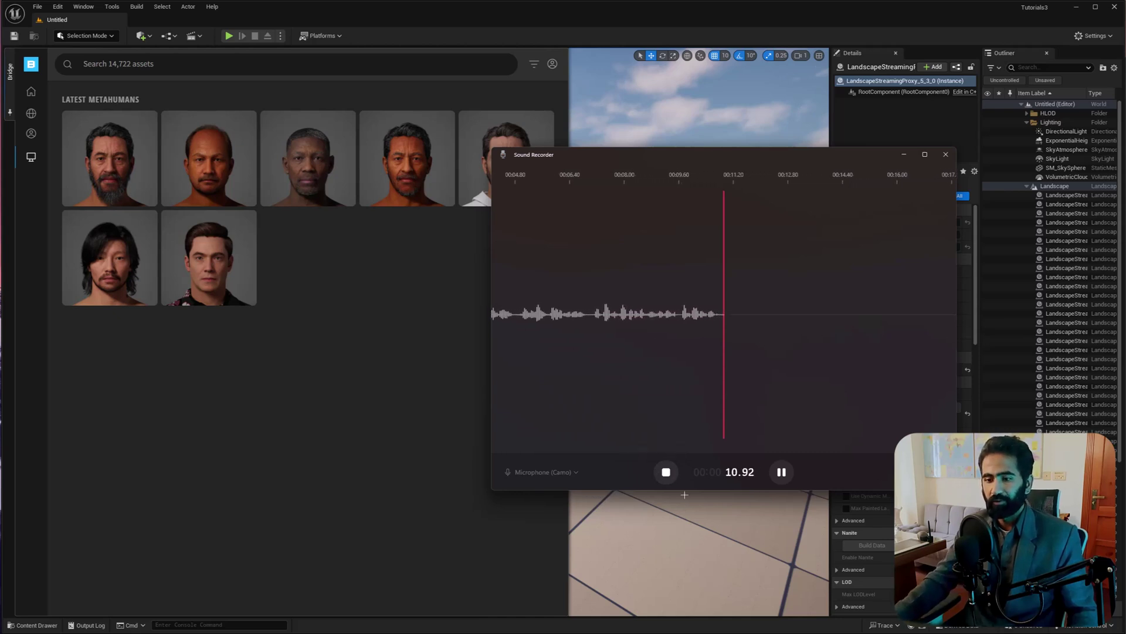
pyautogui.click(666, 471)
pyautogui.click(791, 472)
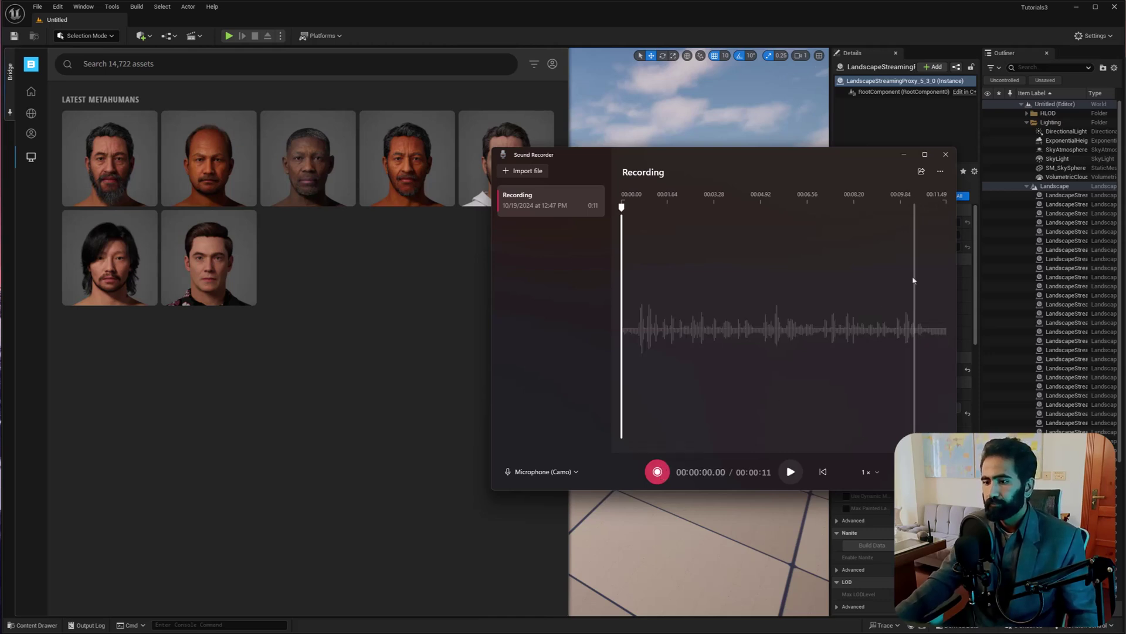
pyautogui.click(904, 154)
pyautogui.click(902, 163)
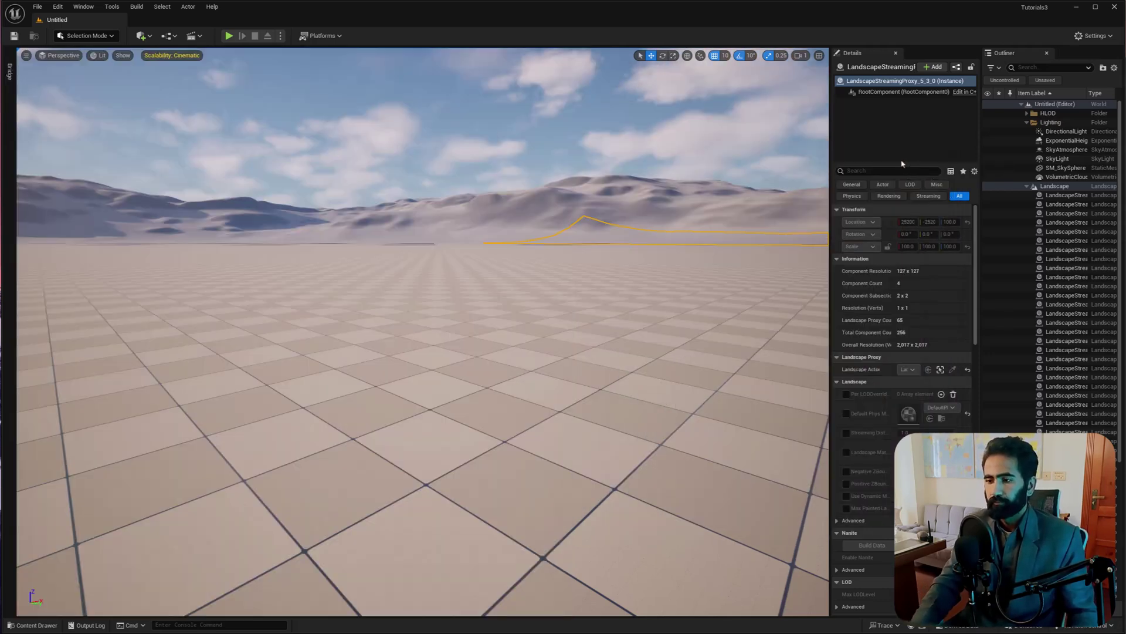
# - Open the Nasim folder within the MetaHumans content and locate the BP_Nasim blueprint
pyautogui.hotkey('ctrl', 'space')
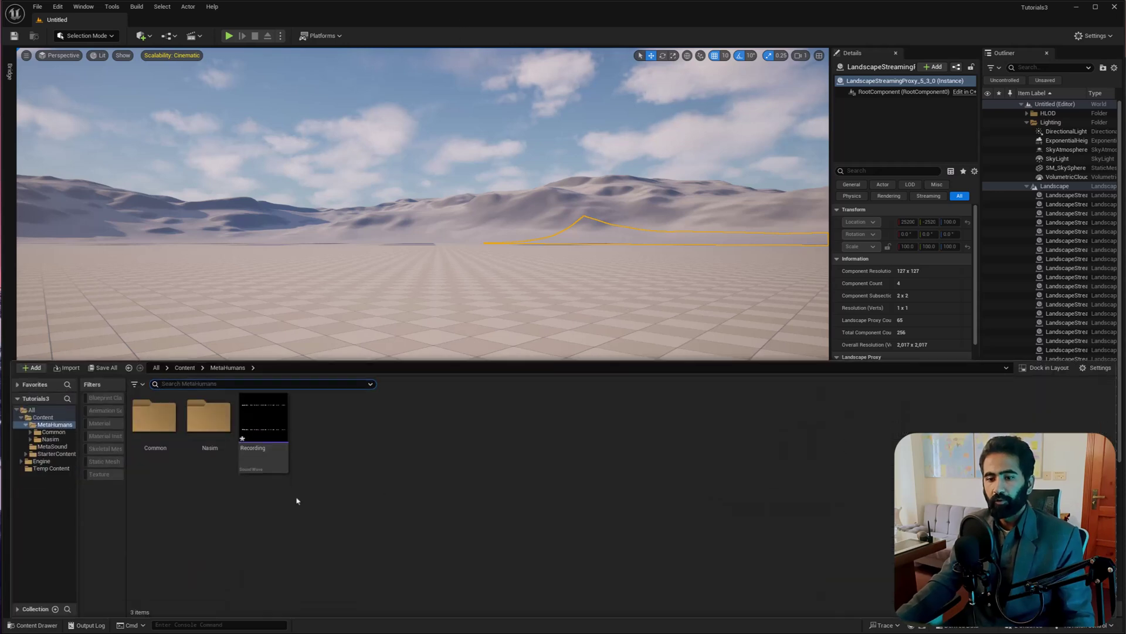
pyautogui.doubleClick(196, 431)
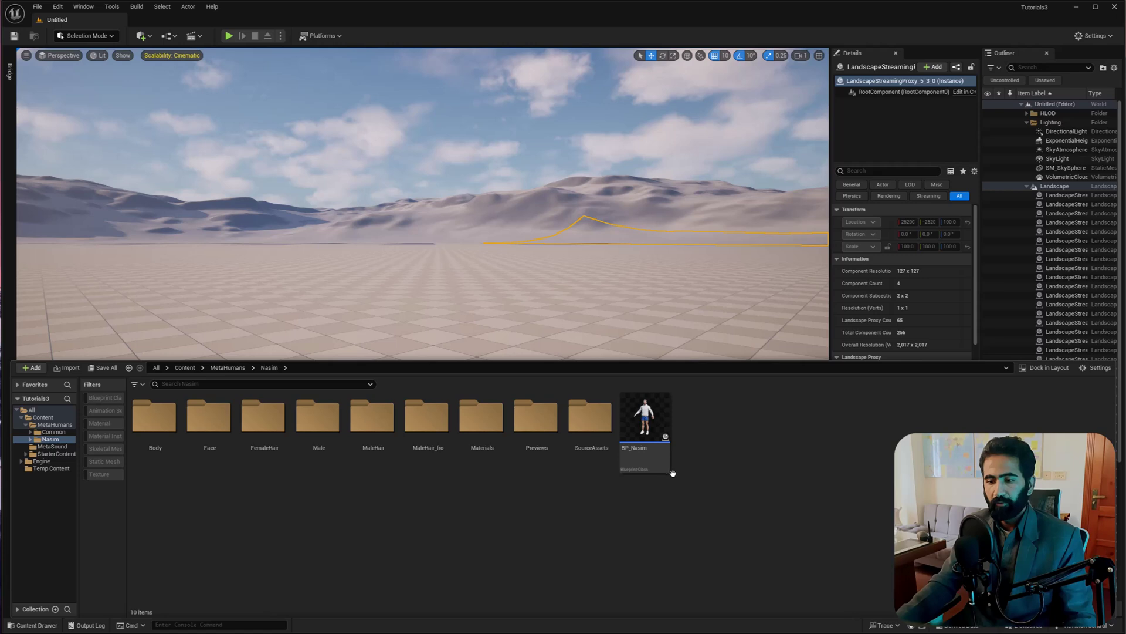
pyautogui.click(648, 457)
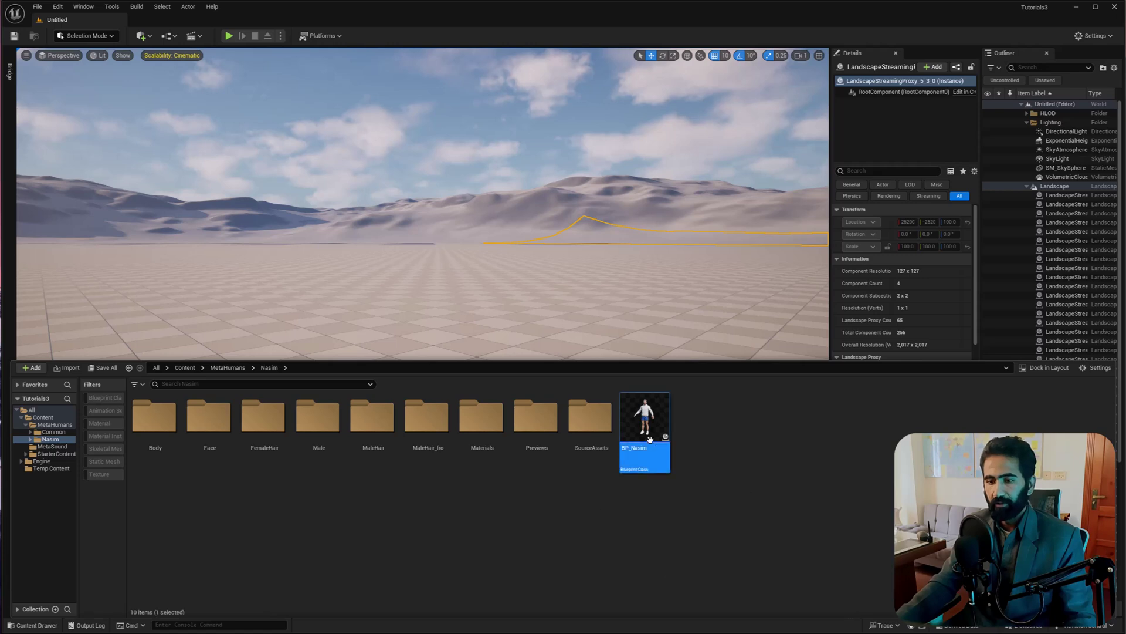
pyautogui.click(778, 525)
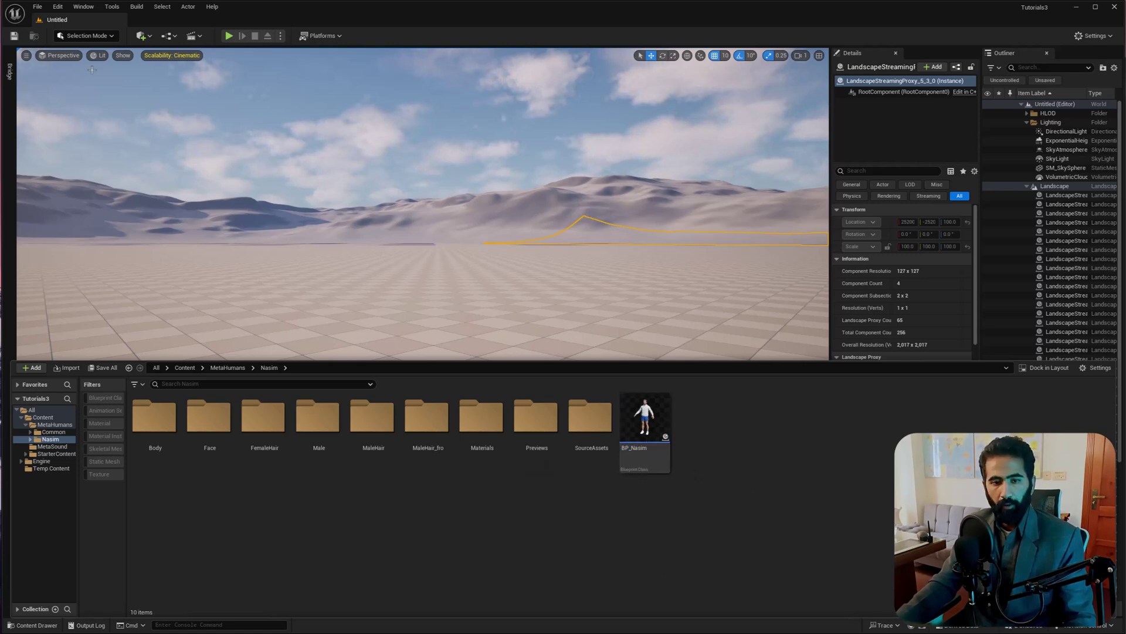
# - Create a new level from the Basic template
pyautogui.click(36, 7)
pyautogui.click(55, 41)
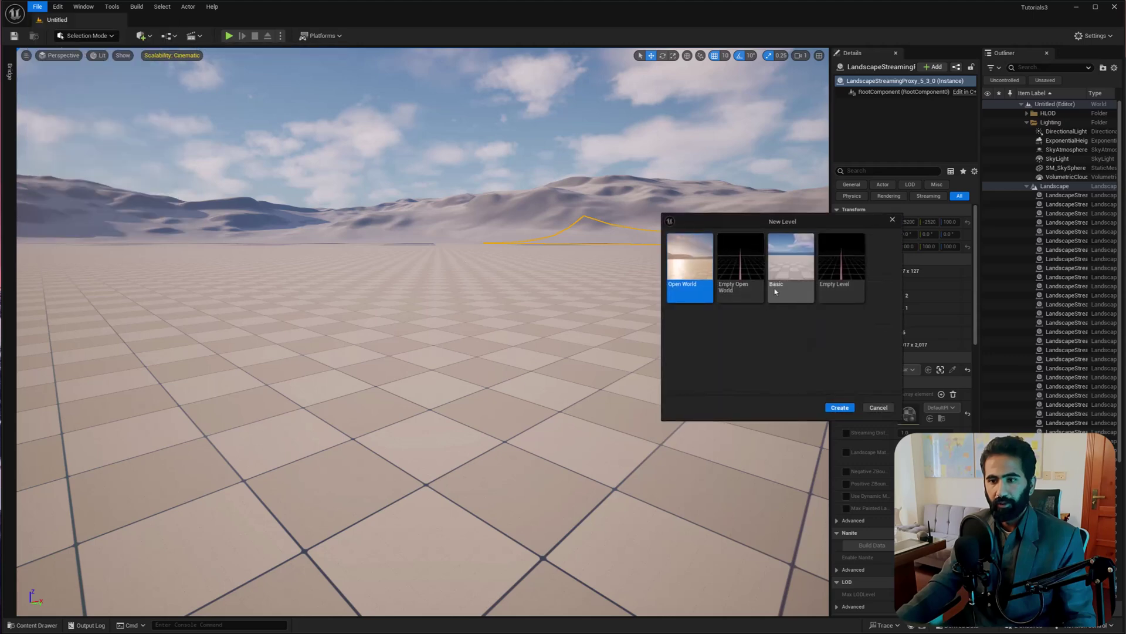
pyautogui.click(839, 408)
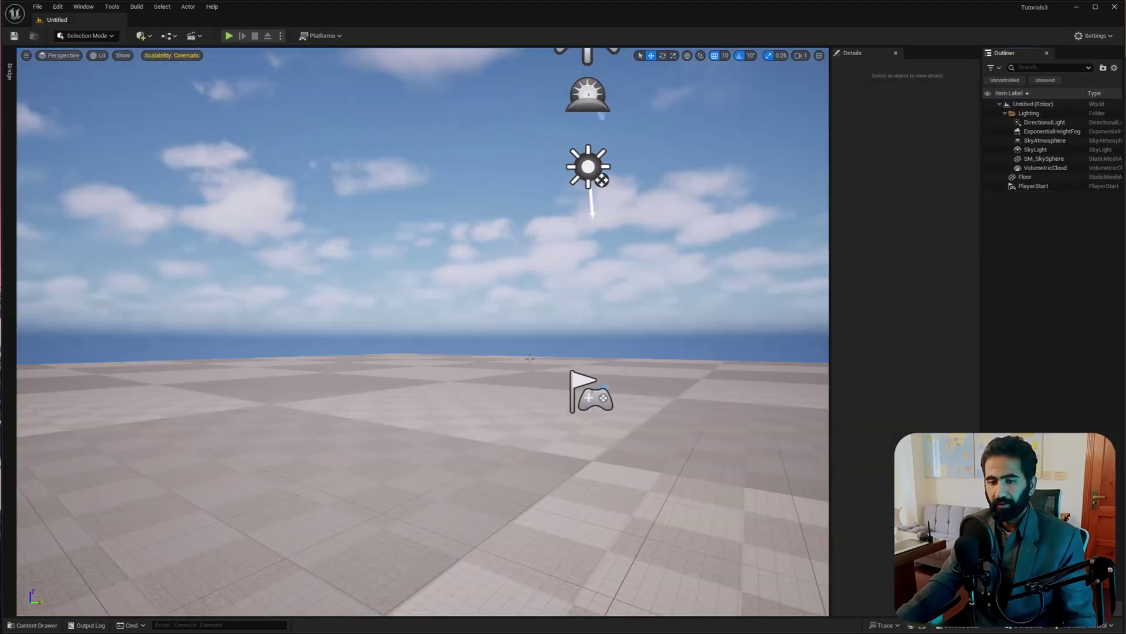
# - Place the BP_Nasim blueprint on the floor of the new level near the player start
pyautogui.hotkey('ctrl', 'space')
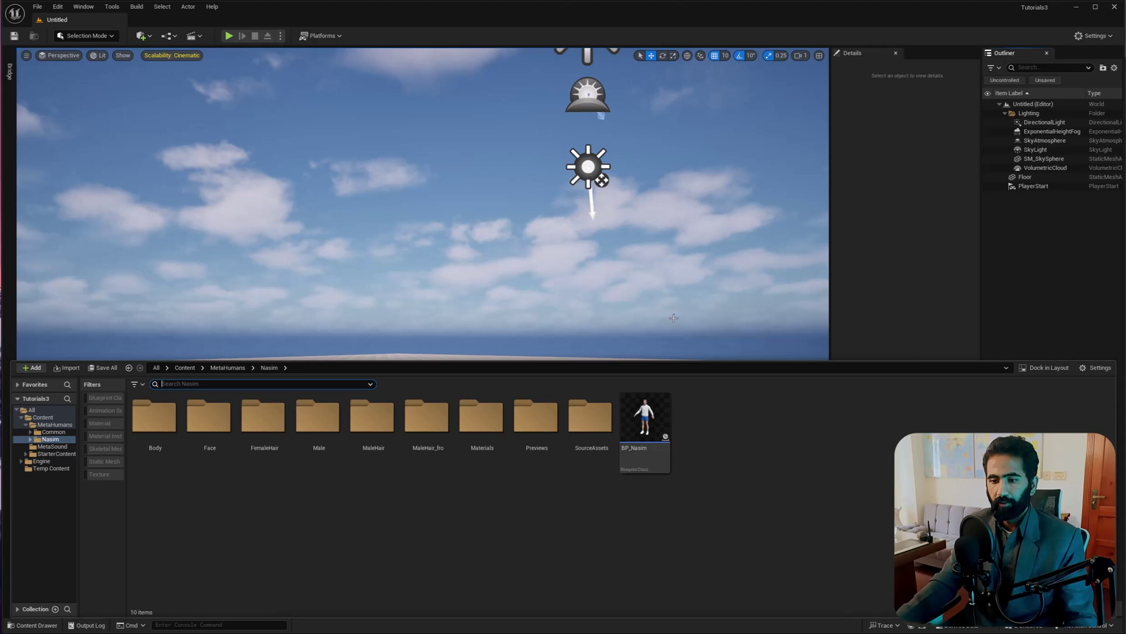
pyautogui.moveTo(604, 335); pyautogui.dragTo(538, 491)
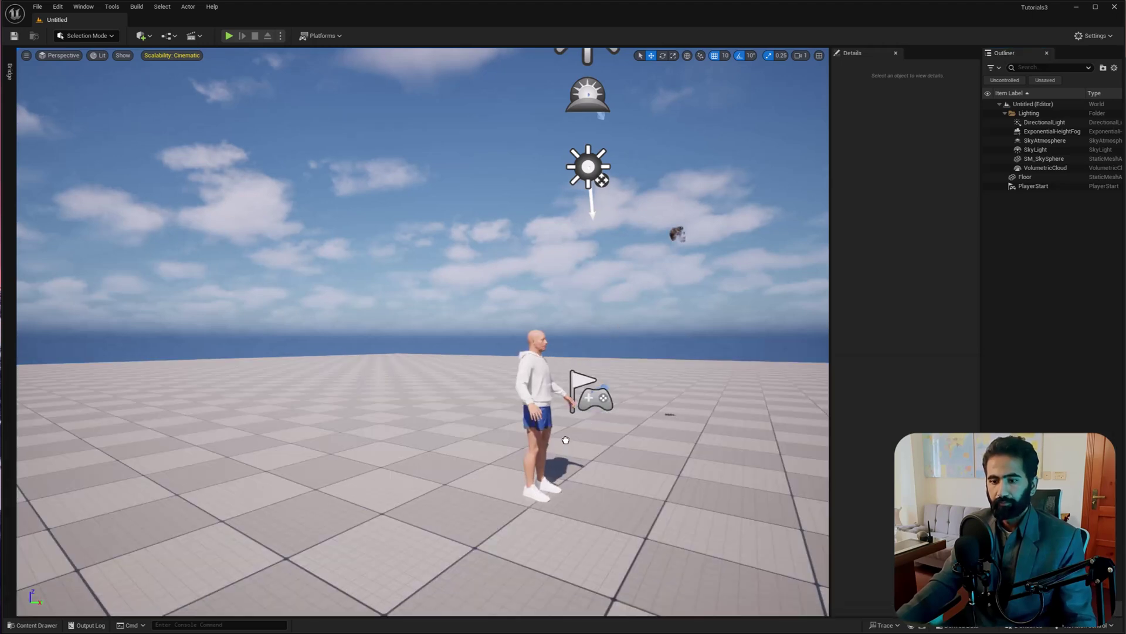
pyautogui.press('w')
pyautogui.moveTo(565, 440); pyautogui.dragTo(549, 444, button='right')
pyautogui.press('s')
pyautogui.press('s')
pyautogui.press('a')
pyautogui.press('d')
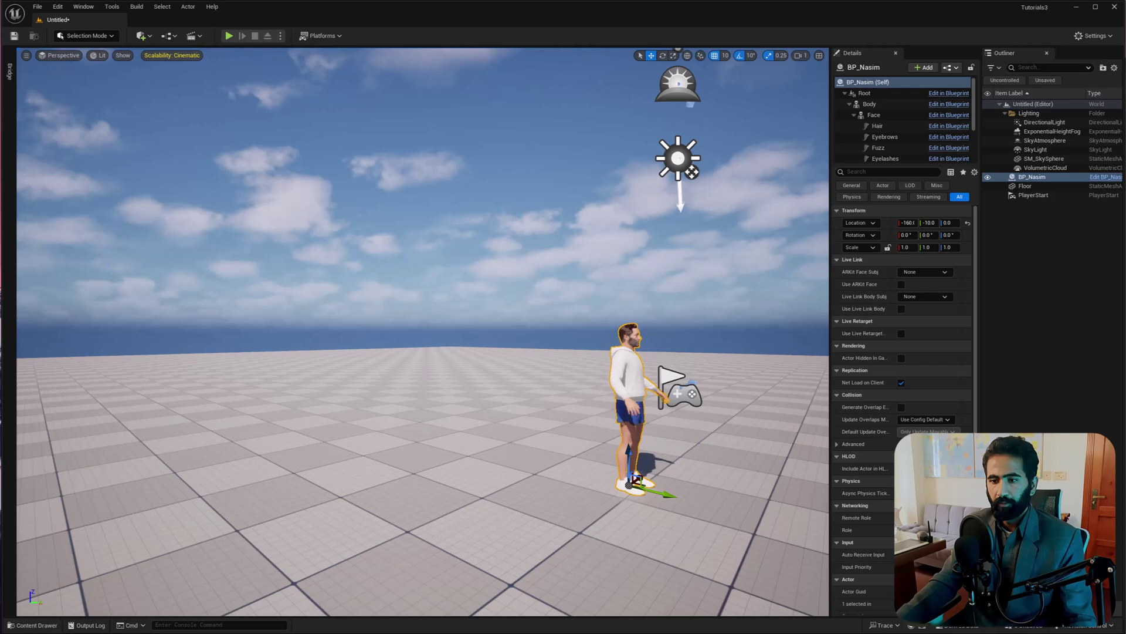
# - Set all the viewport's scalability groups to Medium
pyautogui.click(172, 55)
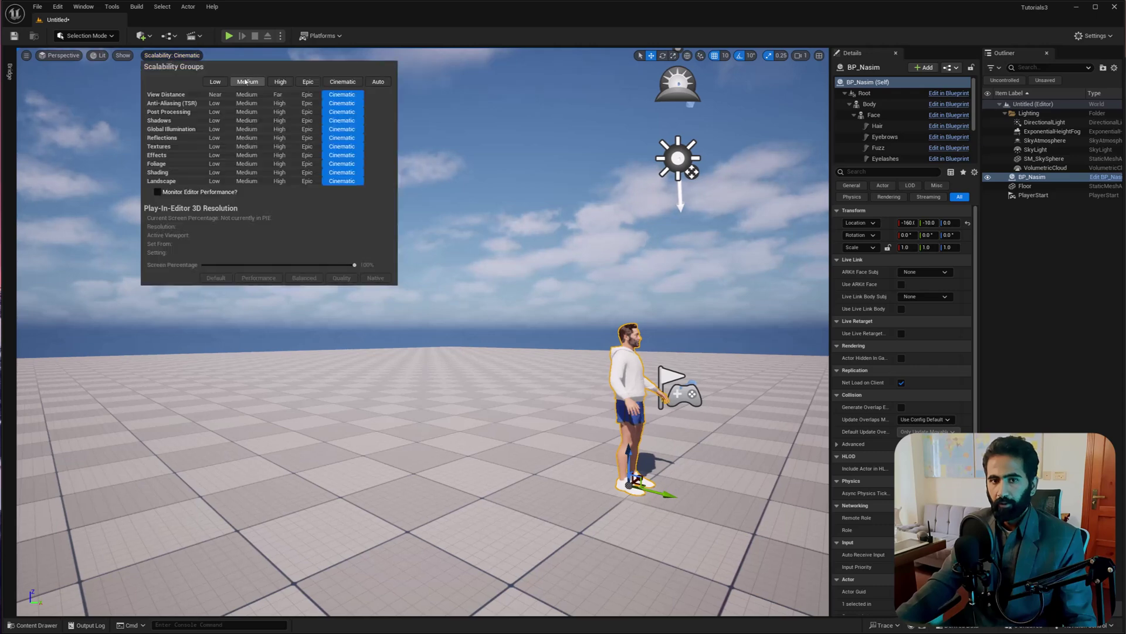
pyautogui.click(247, 81)
pyautogui.click(445, 36)
# - Examine the placed MetaHuman's face and upper body from the front in the viewport
pyautogui.press('w')
pyautogui.moveTo(573, 355); pyautogui.dragTo(574, 358, button='right')
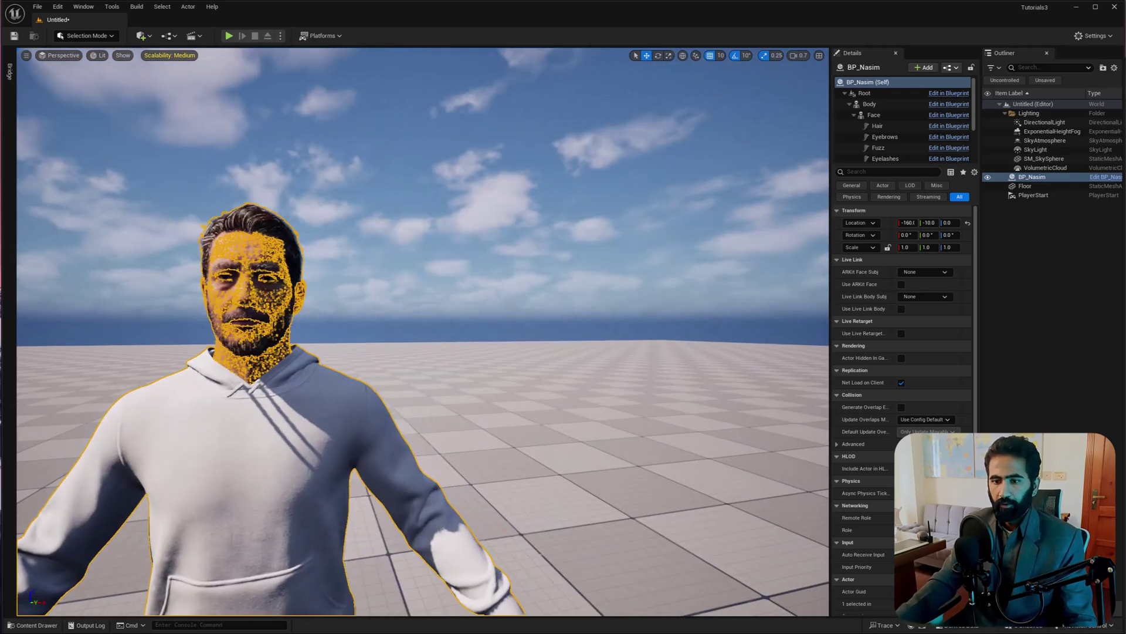
pyautogui.press('s')
pyautogui.press('a')
pyautogui.press('d')
pyautogui.press('a')
pyautogui.press('w')
pyautogui.press('s')
pyautogui.scroll(-3, 574, 358)
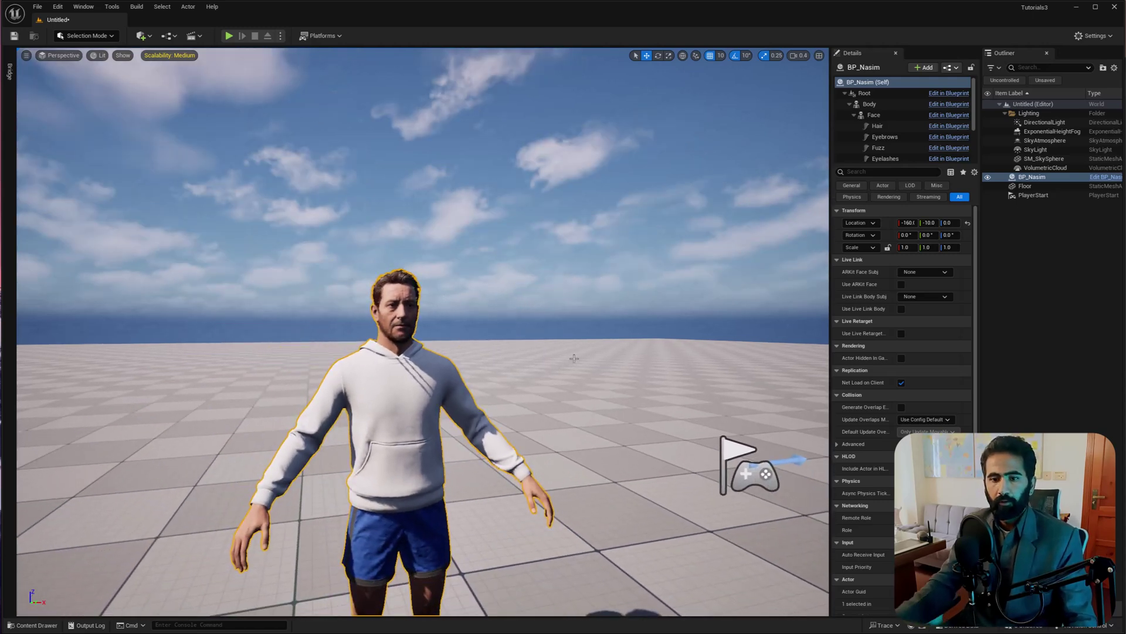
# - Create a folder named SoundCaputre inside the Nasim folder and open it
pyautogui.hotkey('ctrl', 'space')
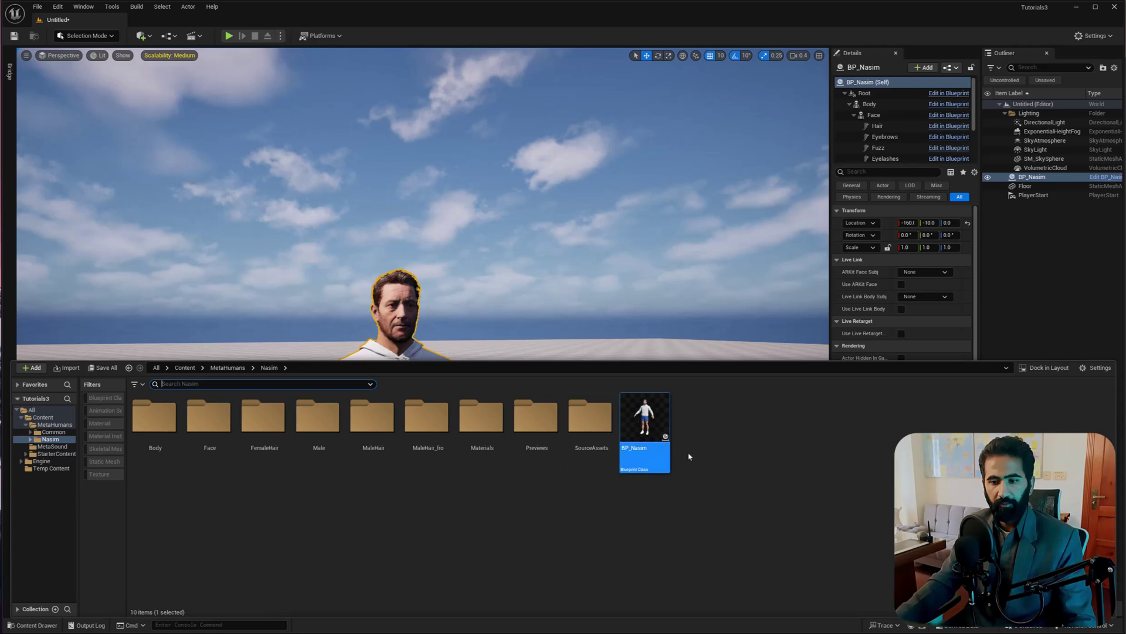
pyautogui.rightClick(394, 512)
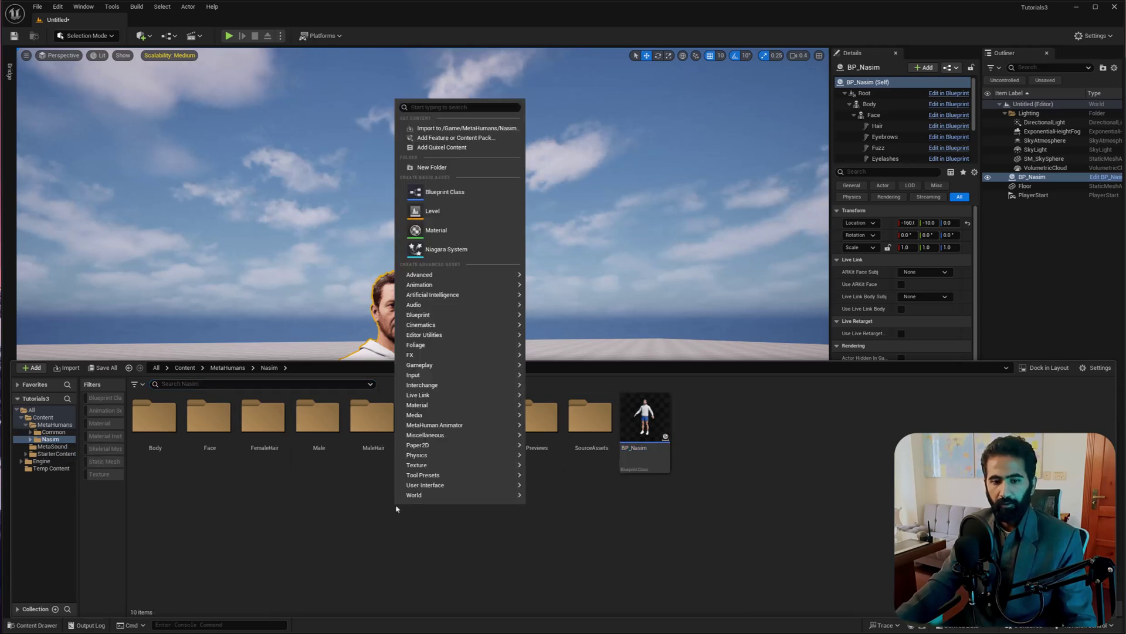
pyautogui.click(435, 171)
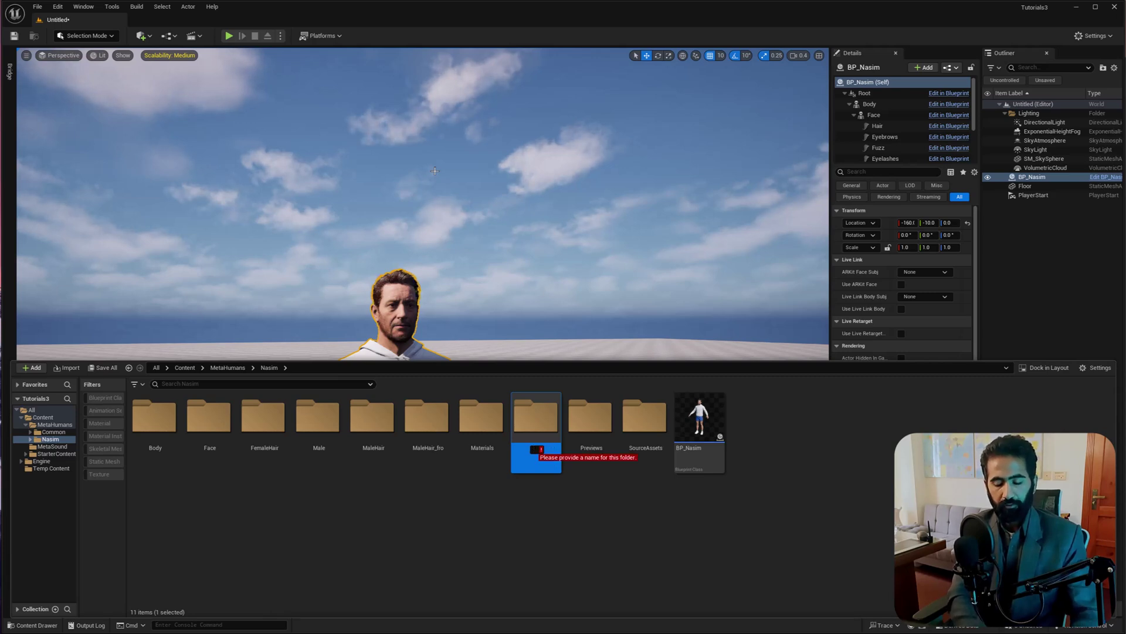
pyautogui.write('Sound')
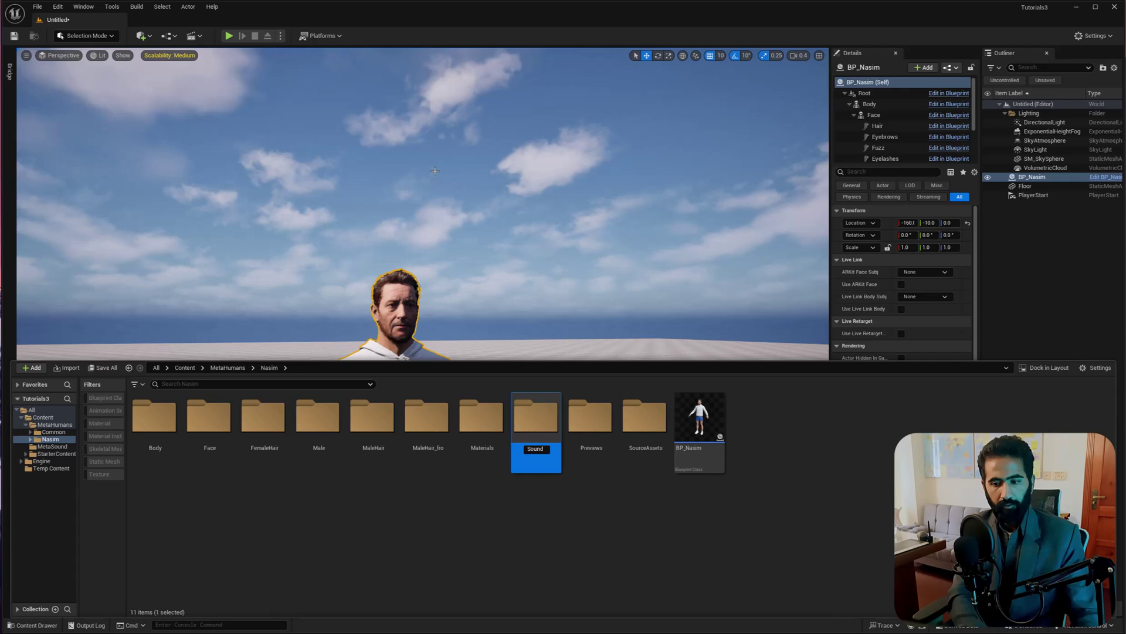
pyautogui.write('Capurte')
pyautogui.press('Return')
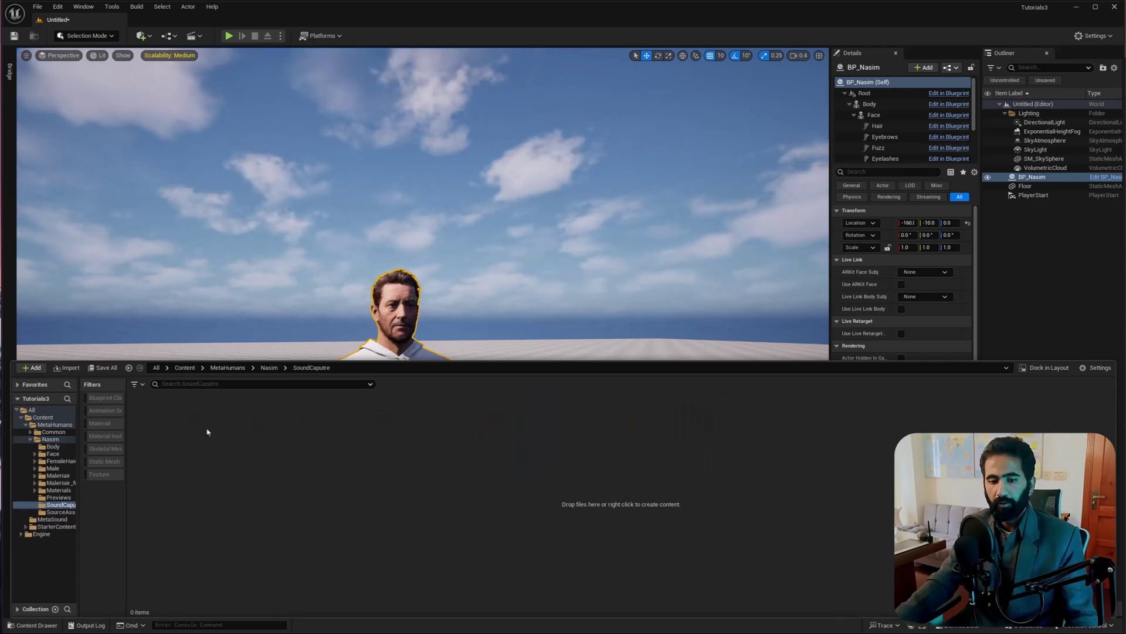
# - Create a MetaHuman Performance asset named 1 in the SoundCaputre folder and open it
pyautogui.rightClick(207, 431)
pyautogui.moveTo(273, 349)
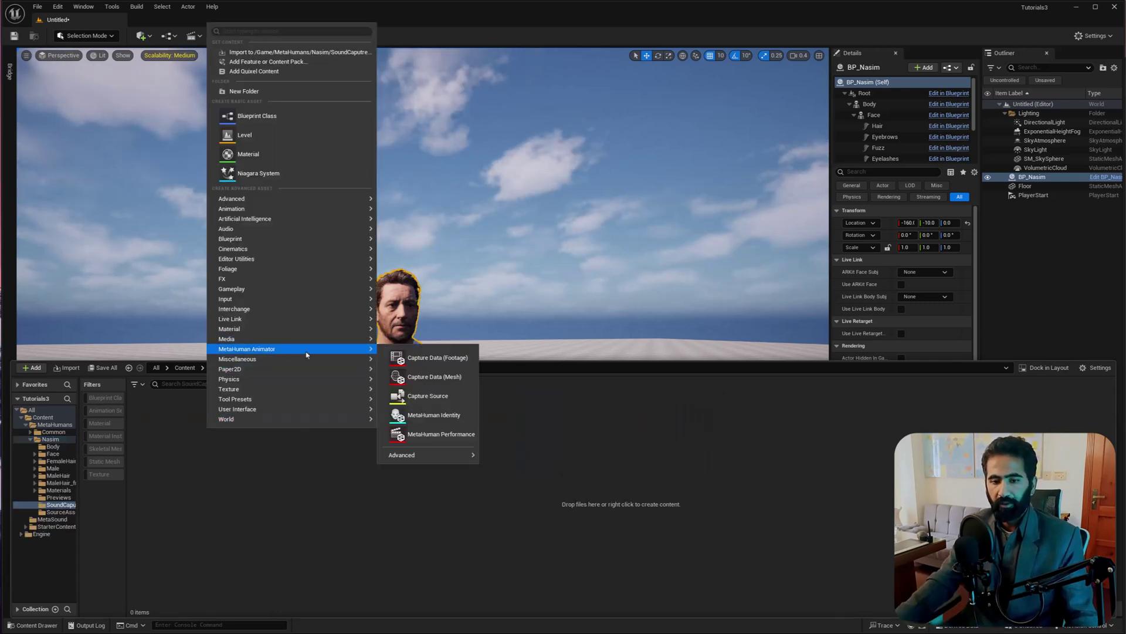
pyautogui.click(430, 435)
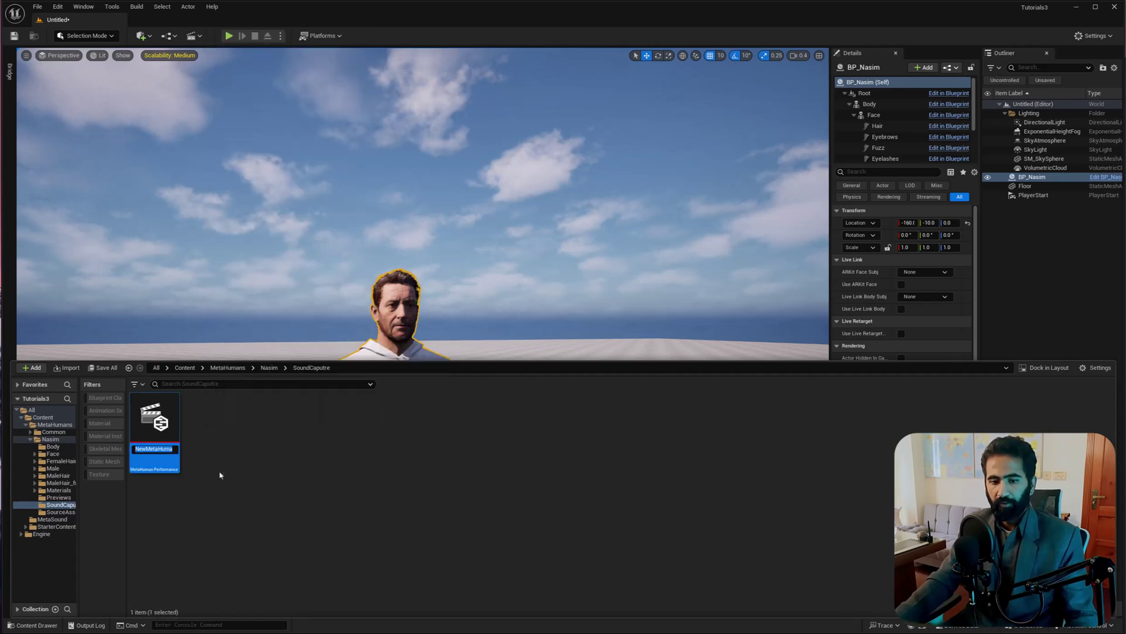
pyautogui.doubleClick(168, 428)
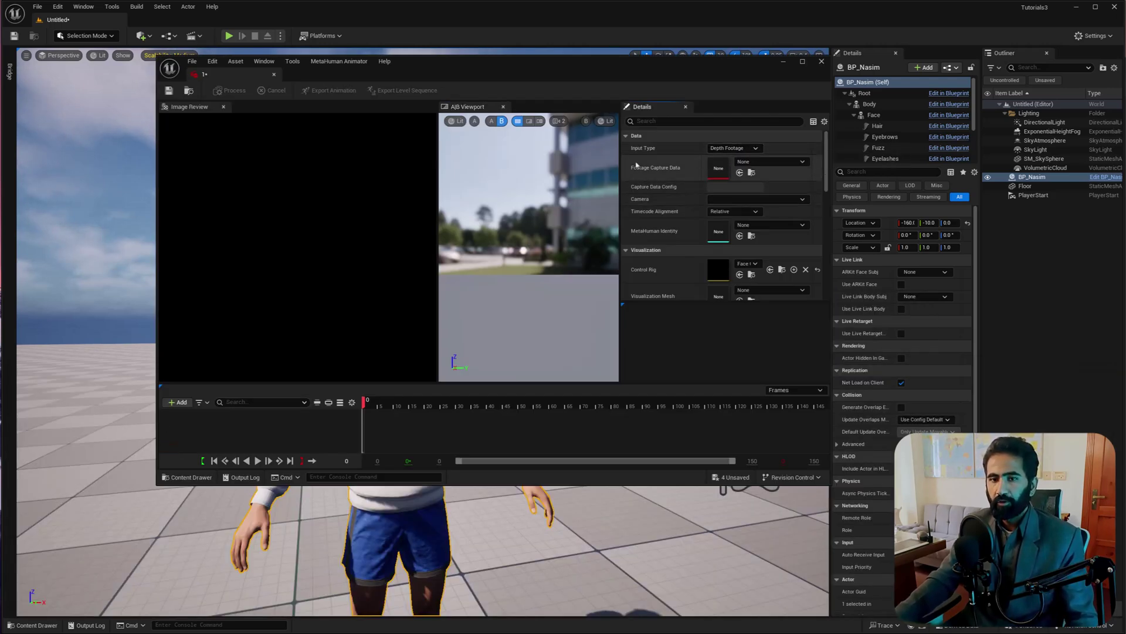
# - Set the MetaHuman Performance's input type to Audio
pyautogui.click(731, 630)
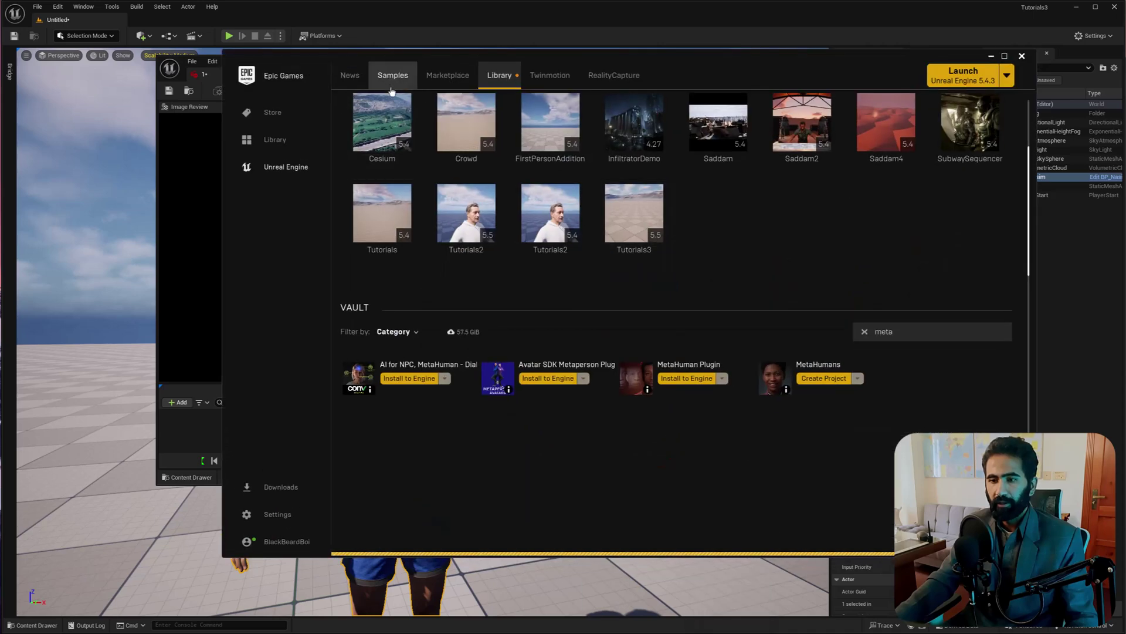
pyautogui.click(991, 57)
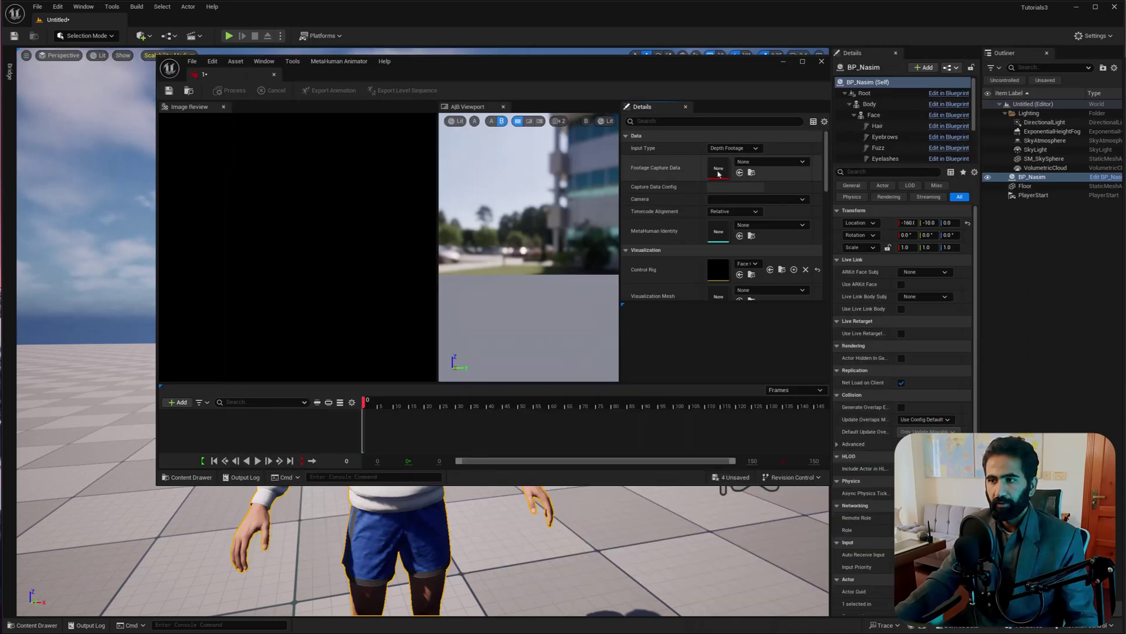
pyautogui.click(757, 149)
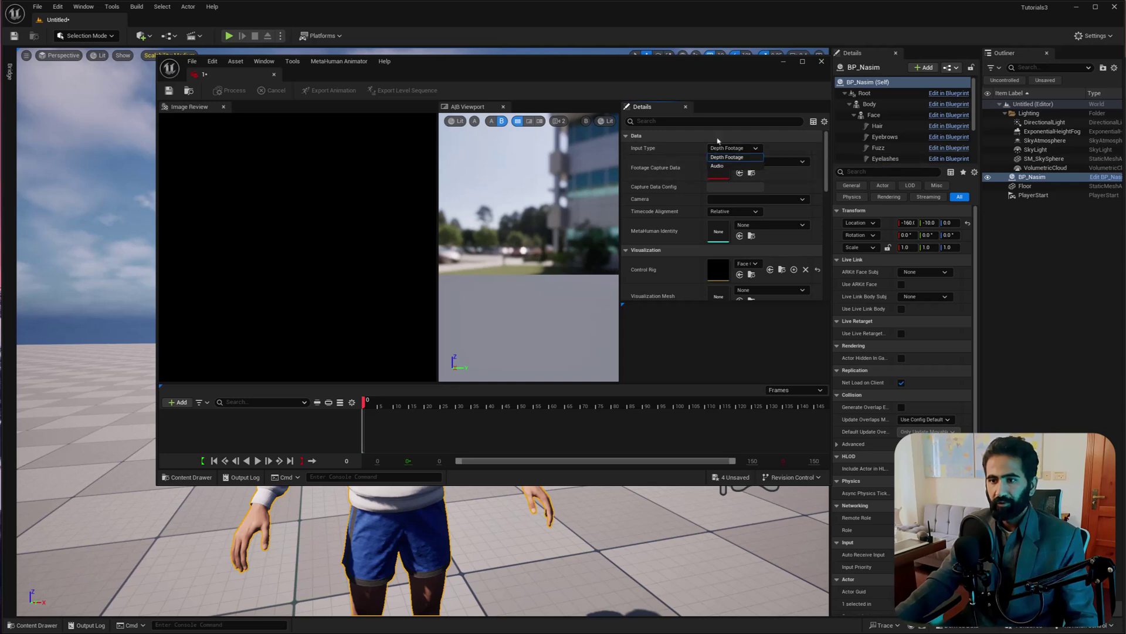
pyautogui.click(716, 167)
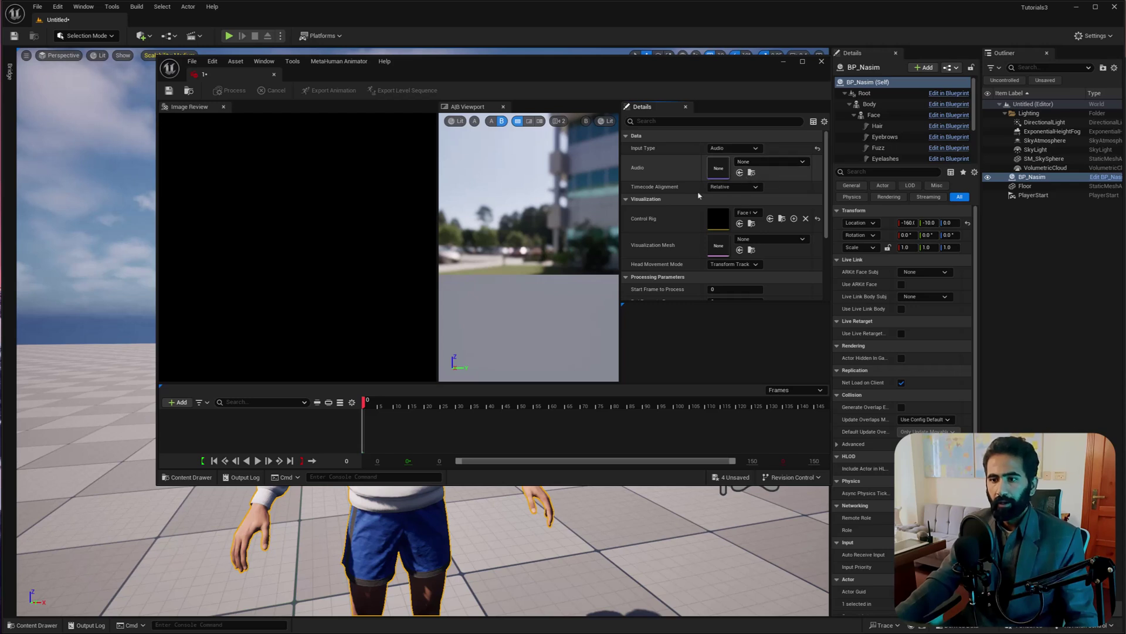
# - Assign the Recording sound wave from the MetaHumans folder as the performance's audio
pyautogui.click(188, 477)
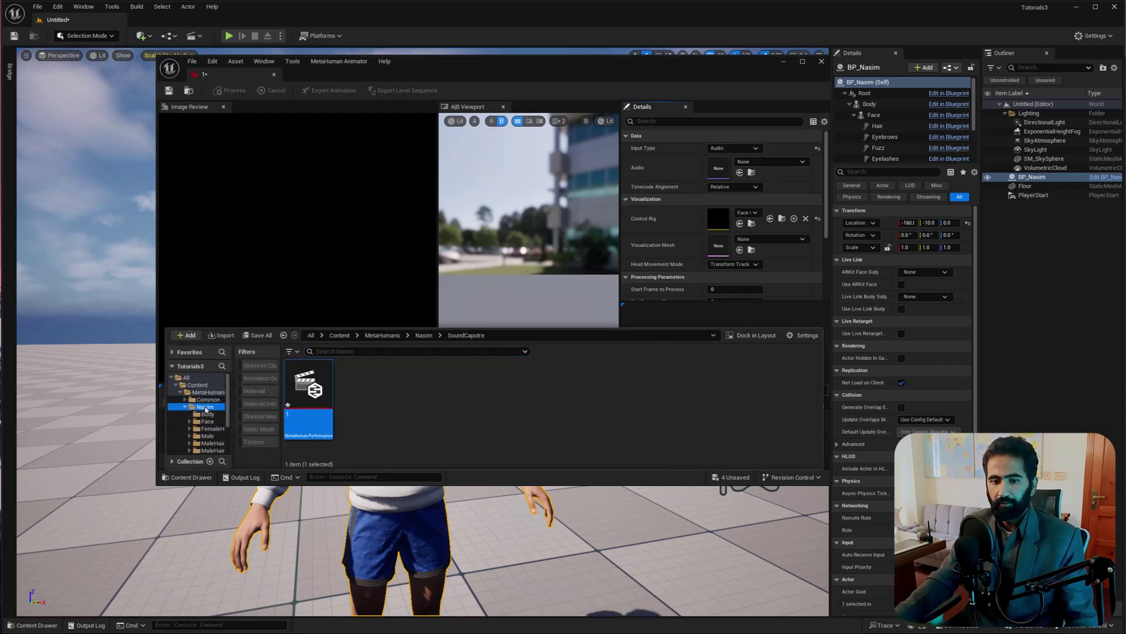
pyautogui.click(206, 407)
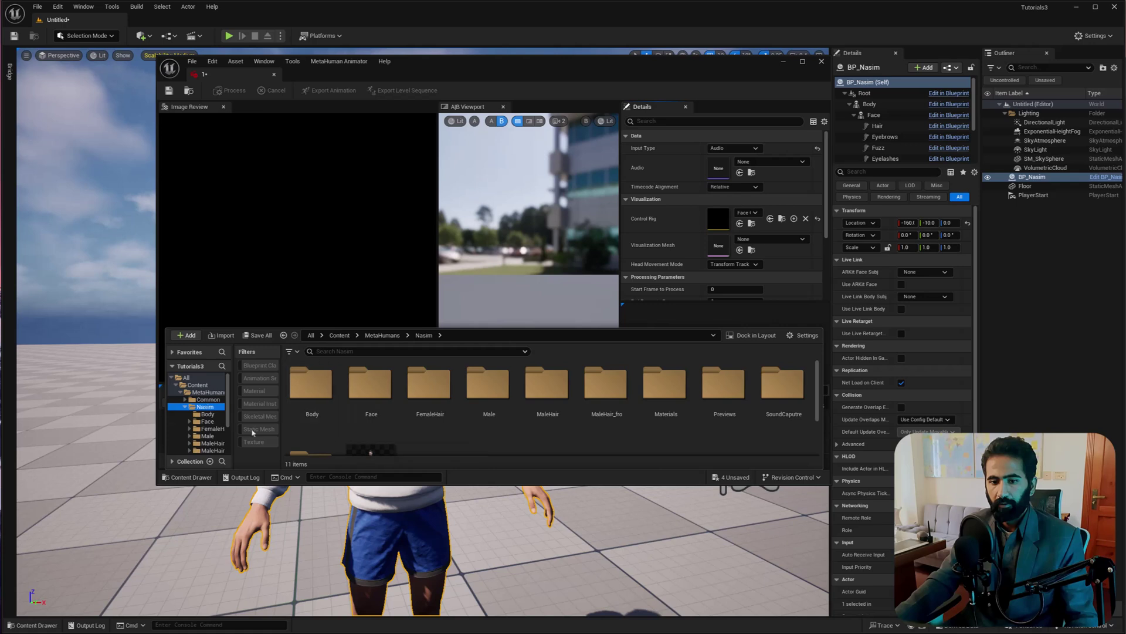
pyautogui.click(208, 392)
pyautogui.click(415, 387)
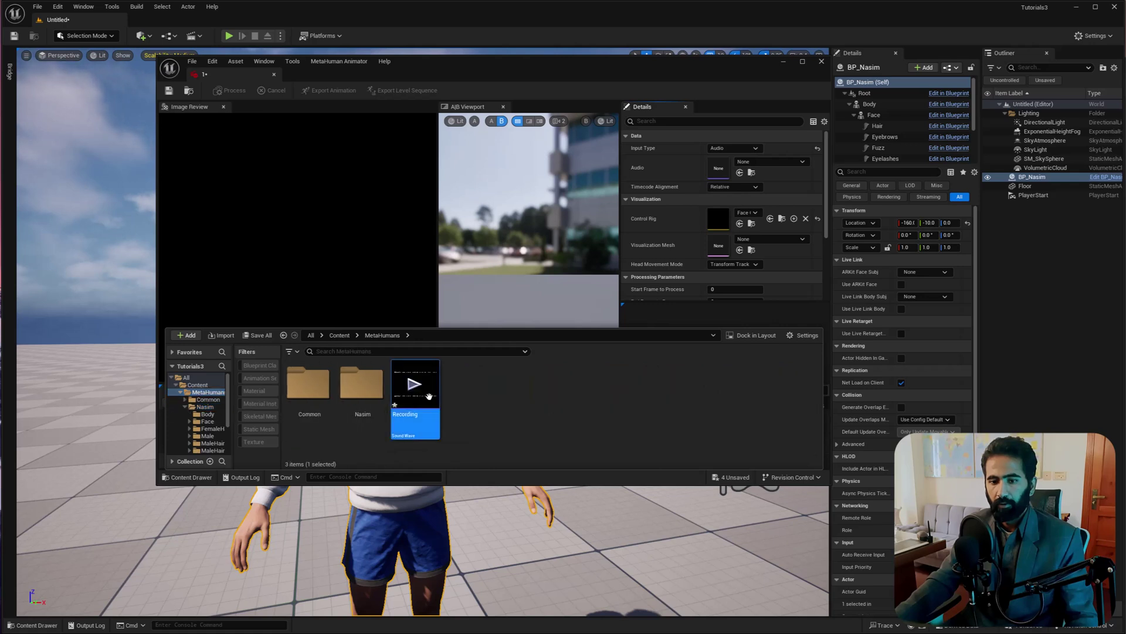
pyautogui.click(740, 172)
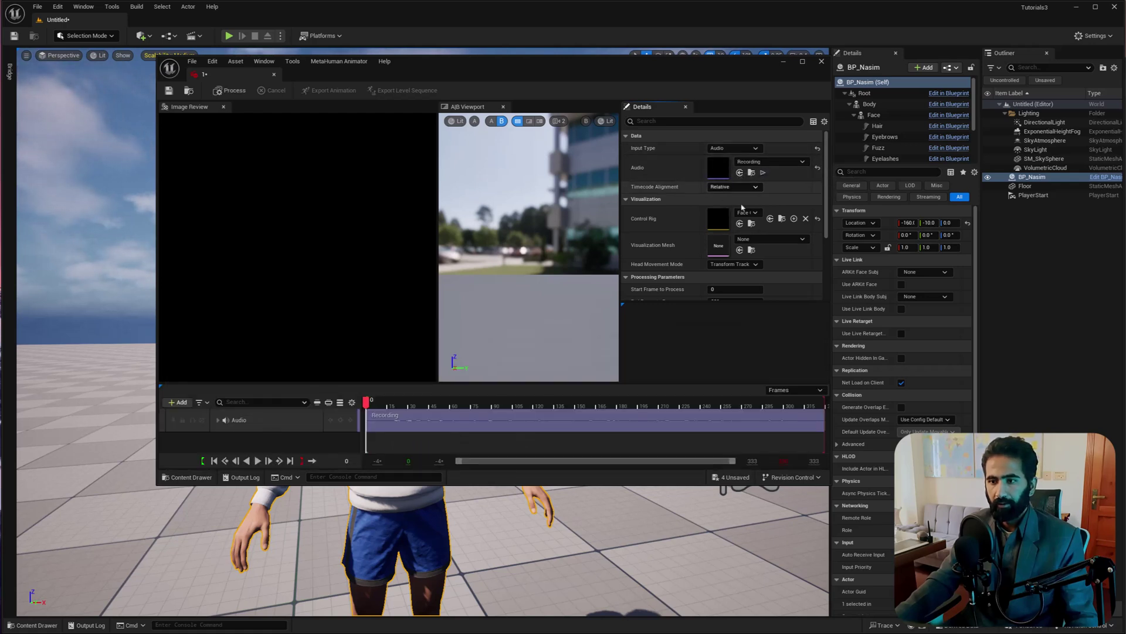
pyautogui.click(752, 172)
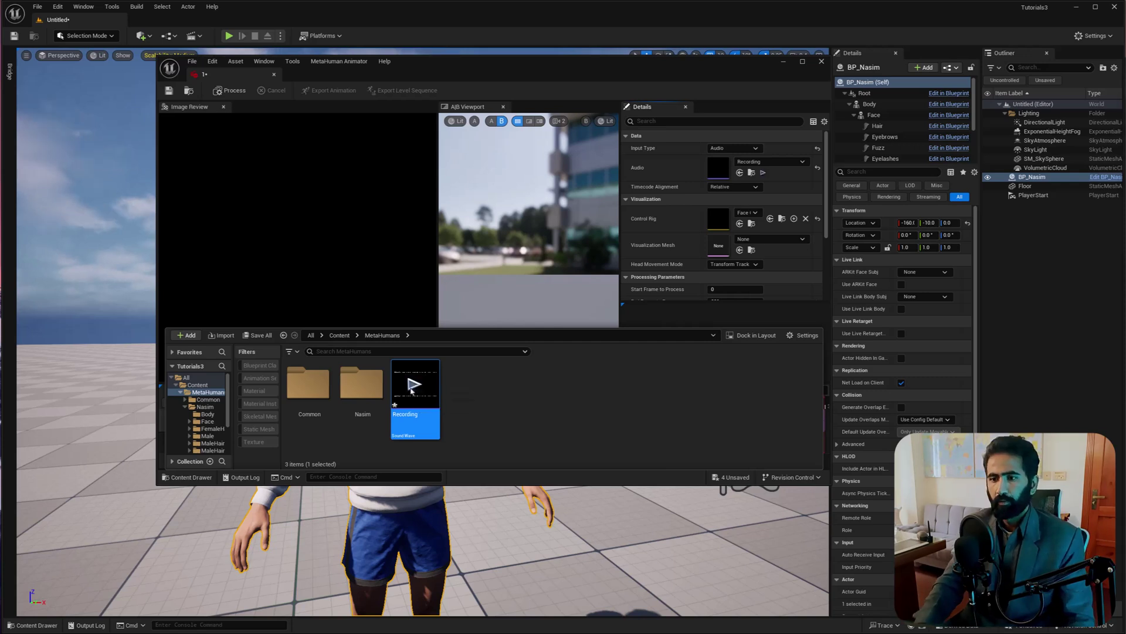
# - Set the performance's visualization control rig to Face_ControlBoard_CtrlRig
pyautogui.click(752, 214)
pyautogui.write('face')
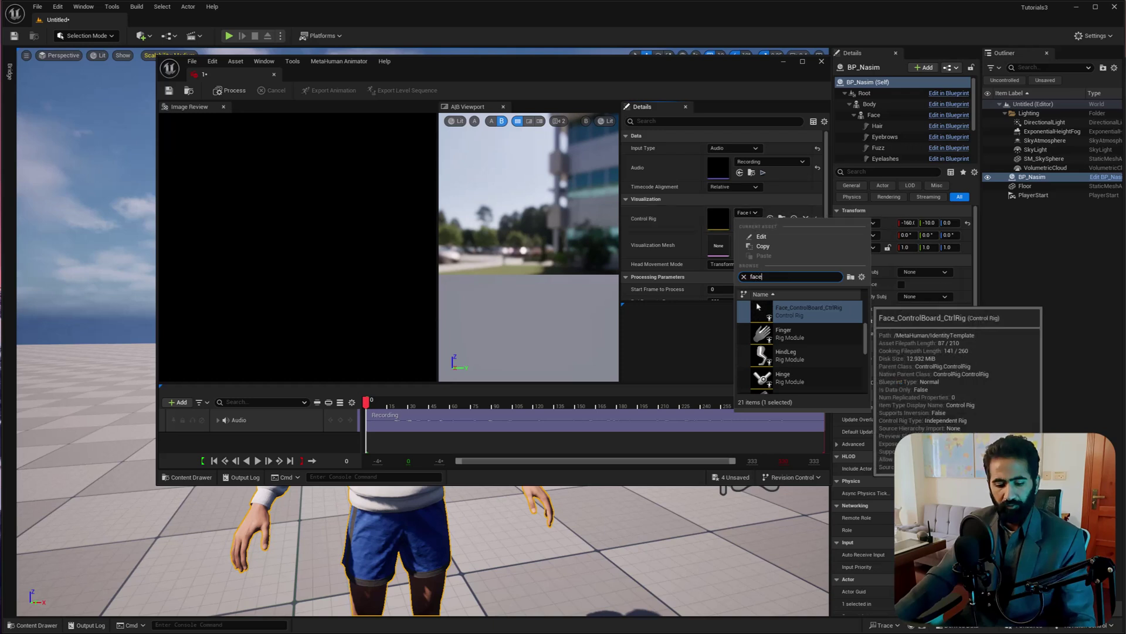
pyautogui.click(804, 316)
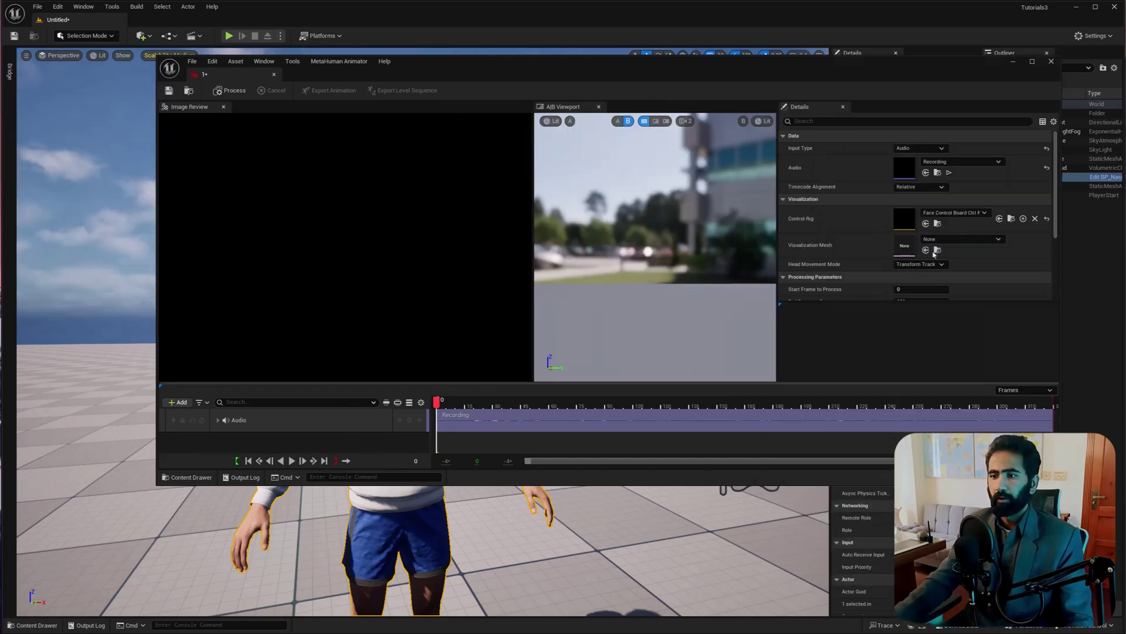
# - Set the visualization mesh to Nasim_FaceMesh and accept switching to the audio clock source
pyautogui.click(947, 239)
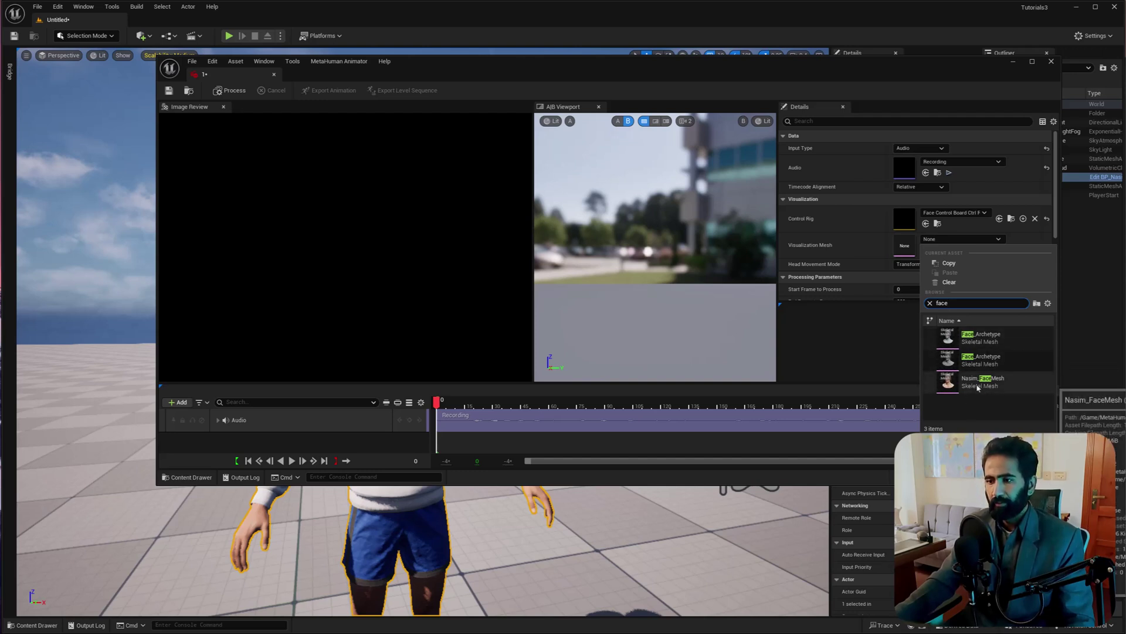
pyautogui.click(980, 390)
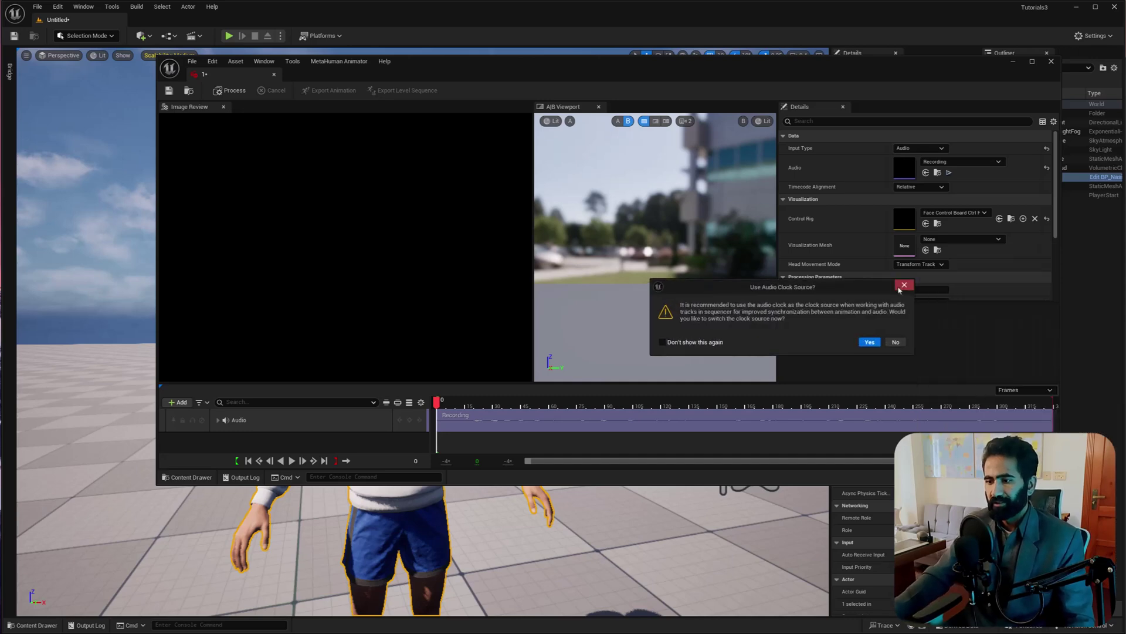
pyautogui.click(867, 343)
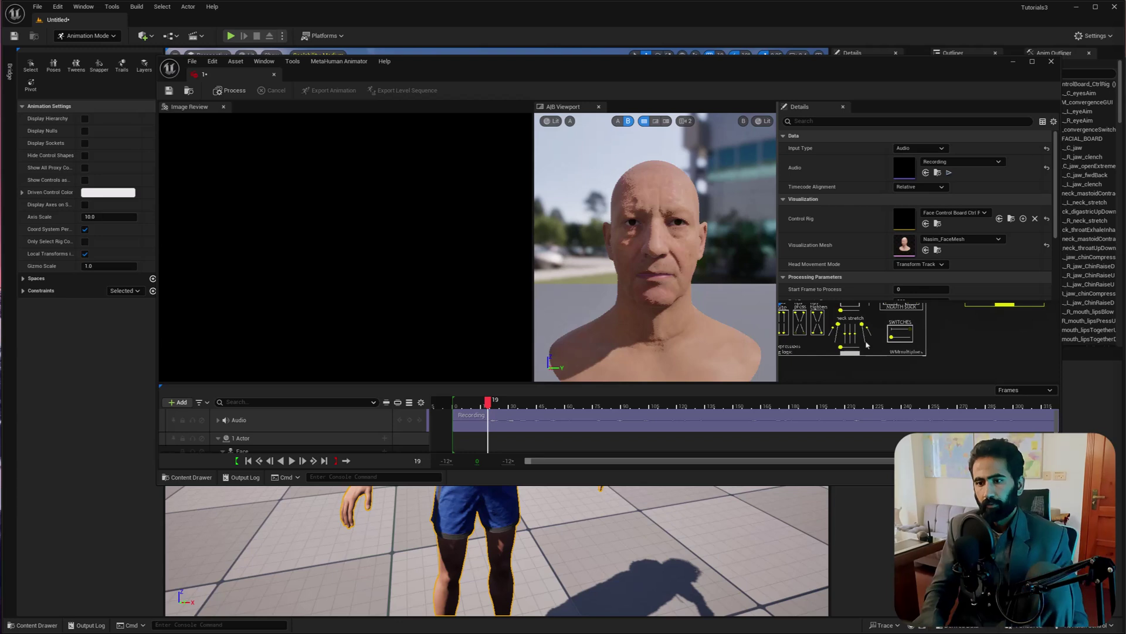
# - Process the performance to generate the facial animation from the audio
pyautogui.moveTo(638, 222)
pyautogui.mouseDown(button='right')
pyautogui.moveTo(528, 264)
pyautogui.moveTo(610, 251)
pyautogui.moveTo(637, 218)
pyautogui.moveTo(657, 218)
pyautogui.mouseUp(button='right')
pyautogui.moveTo(642, 241); pyautogui.dragTo(665, 243)
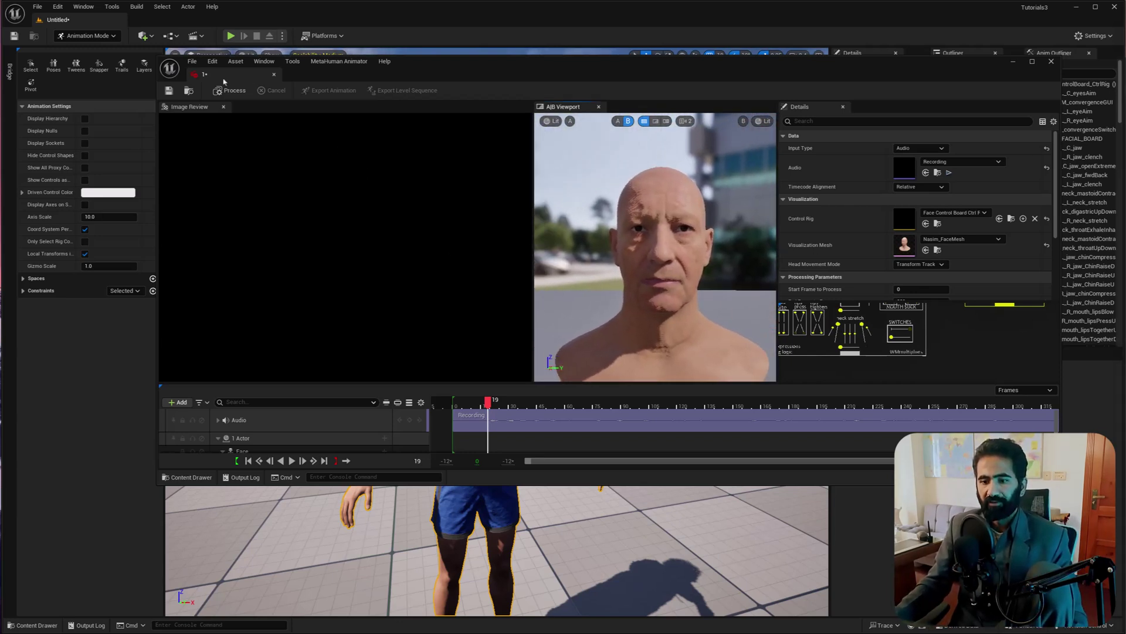
pyautogui.click(232, 95)
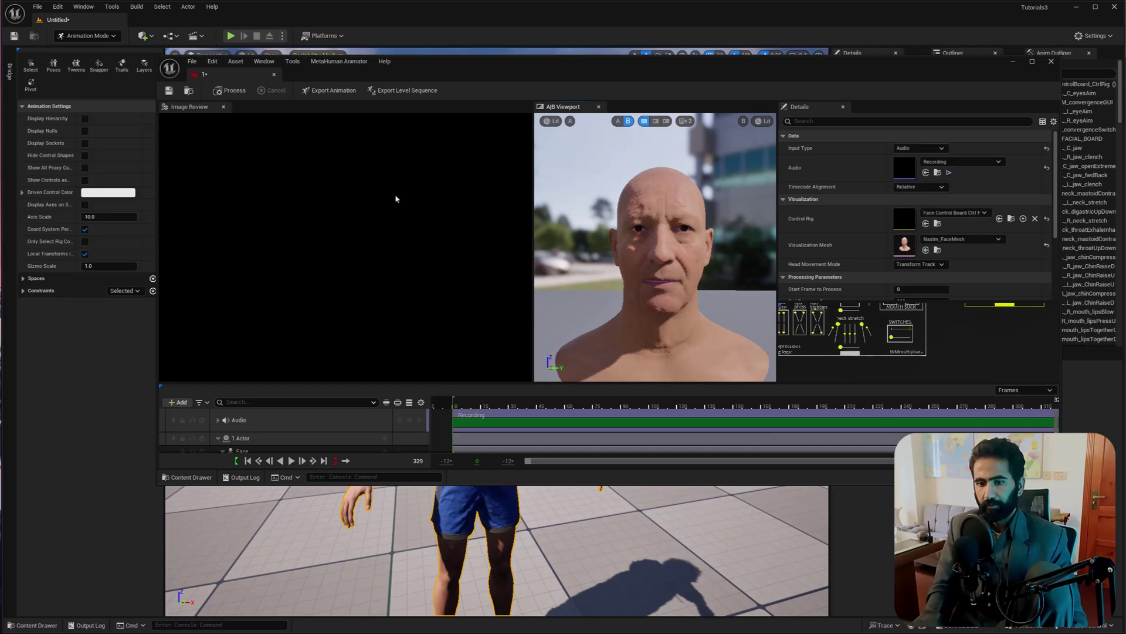
# - Export the processed animation as AS_1 into the SoundCaputre folder, with Nasim_FaceMesh as the target skeletal mesh
pyautogui.click(329, 91)
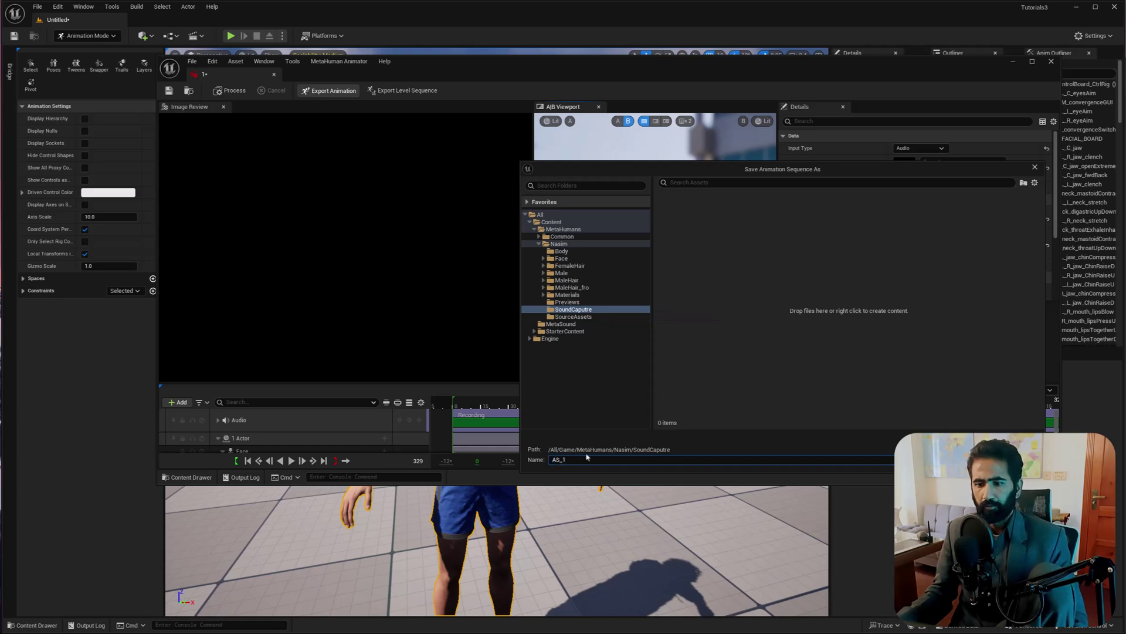
pyautogui.press('Return')
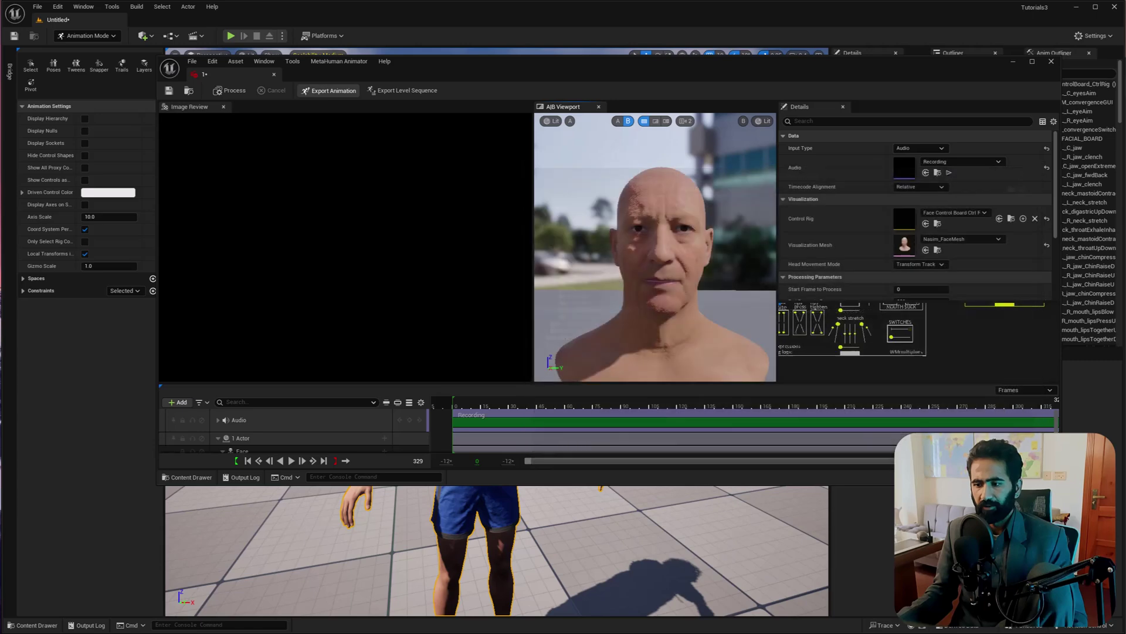
pyautogui.click(832, 238)
pyautogui.write('nasim')
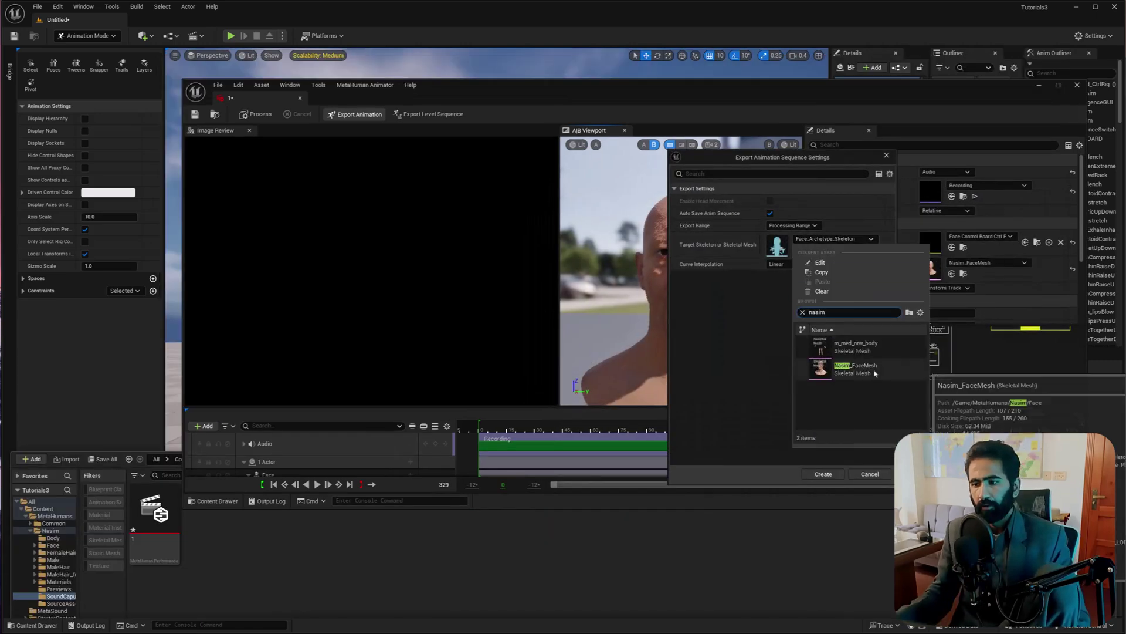
pyautogui.click(874, 373)
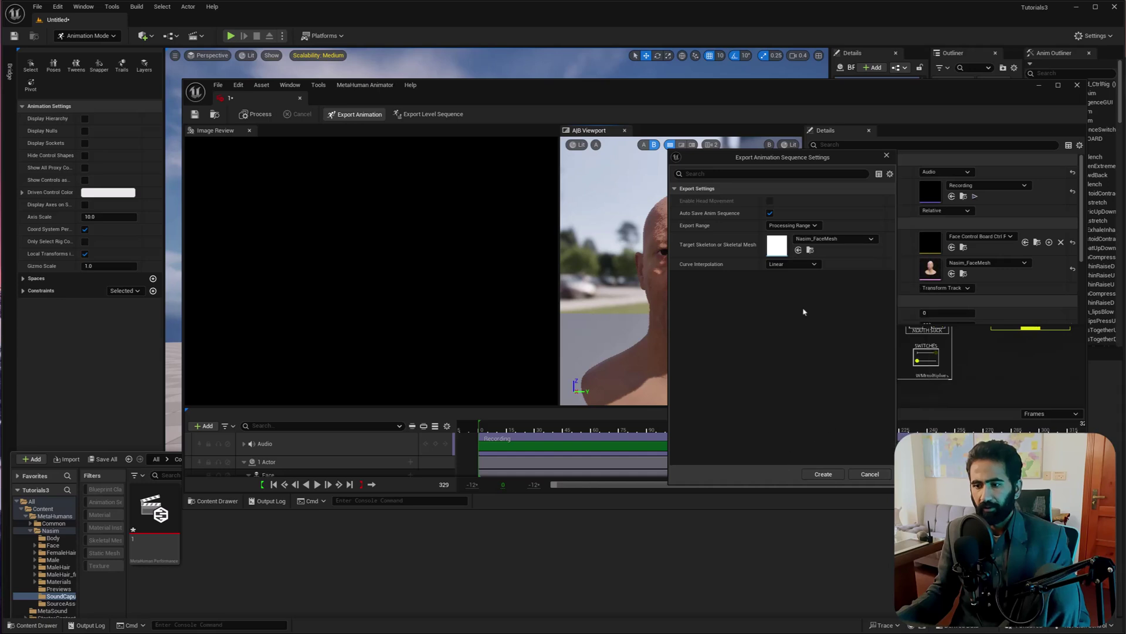
pyautogui.click(826, 476)
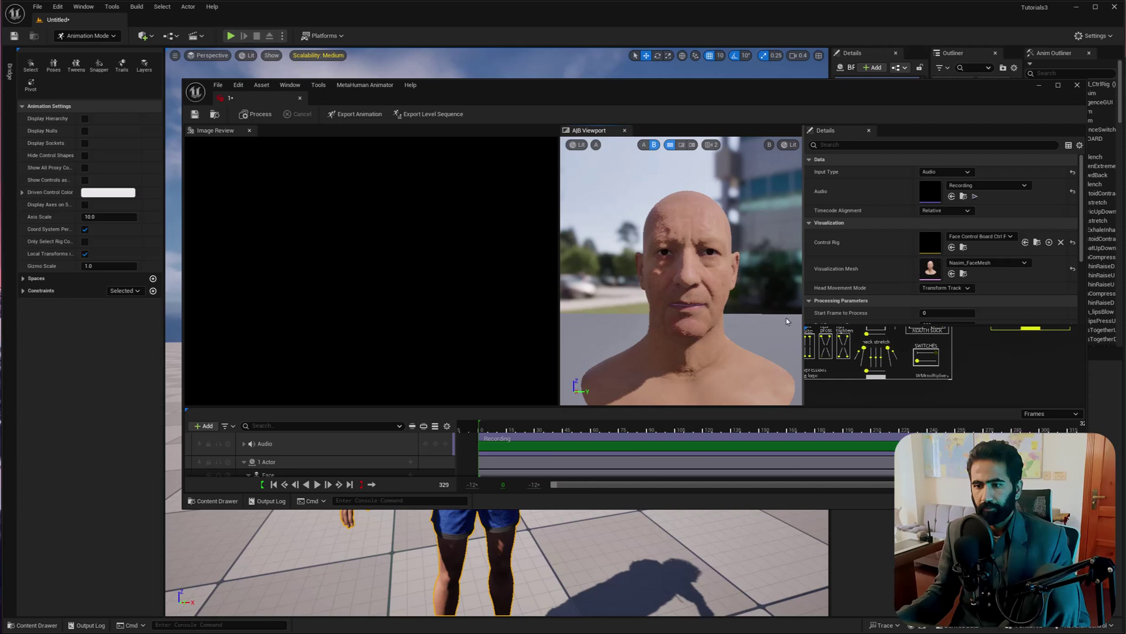
# - Start saving all unsaved work and create a folder named Level under Content for the untitled level
pyautogui.click(217, 85)
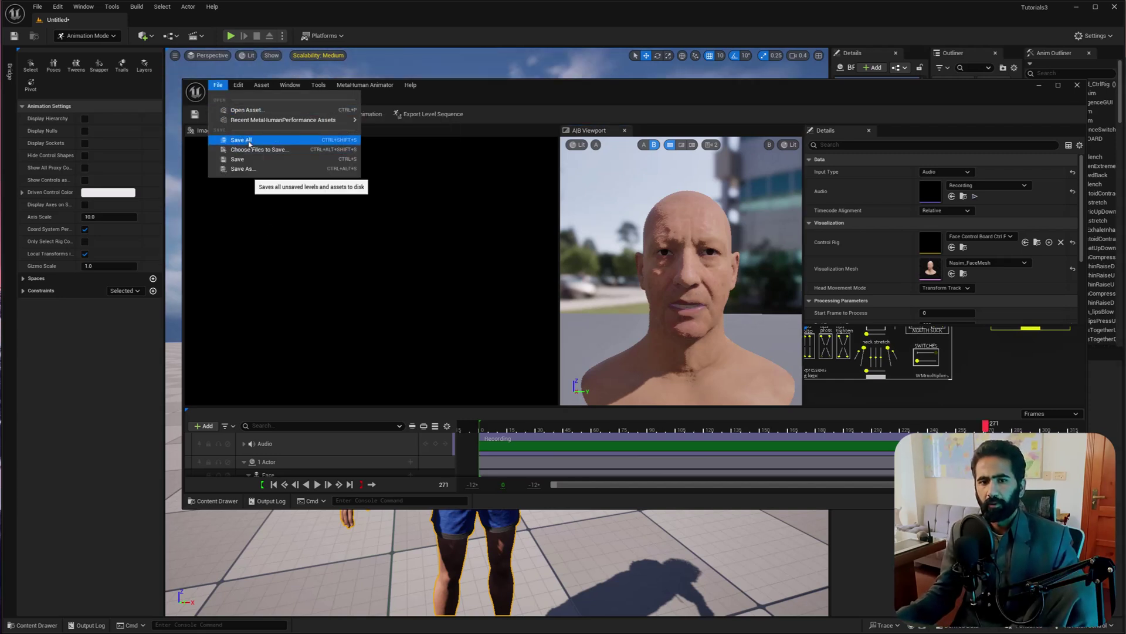
pyautogui.click(245, 146)
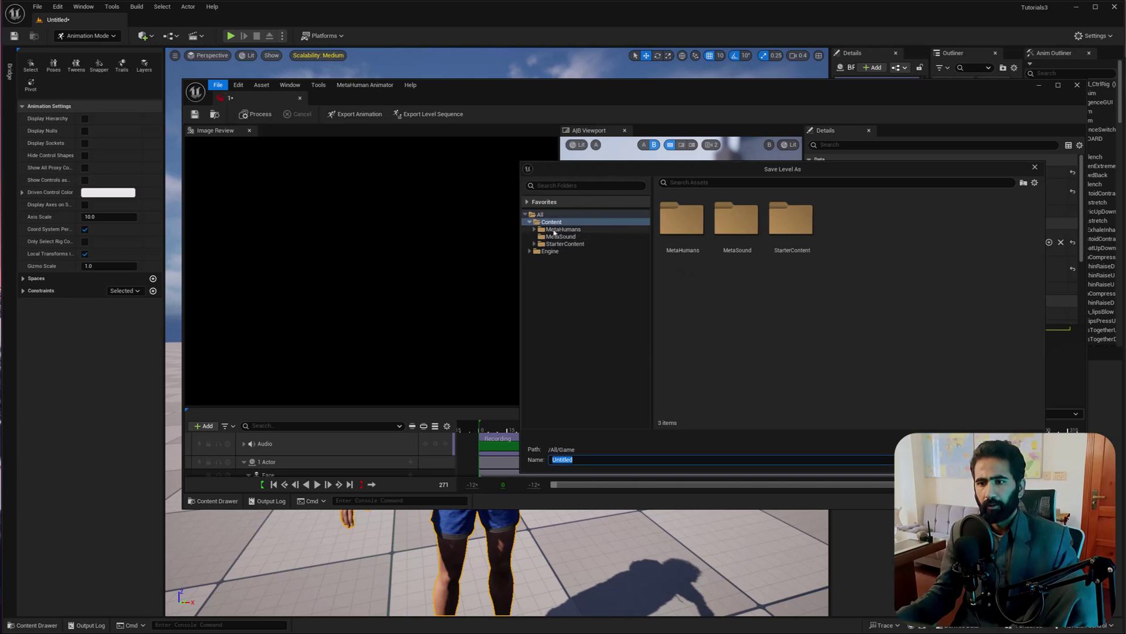
pyautogui.rightClick(549, 228)
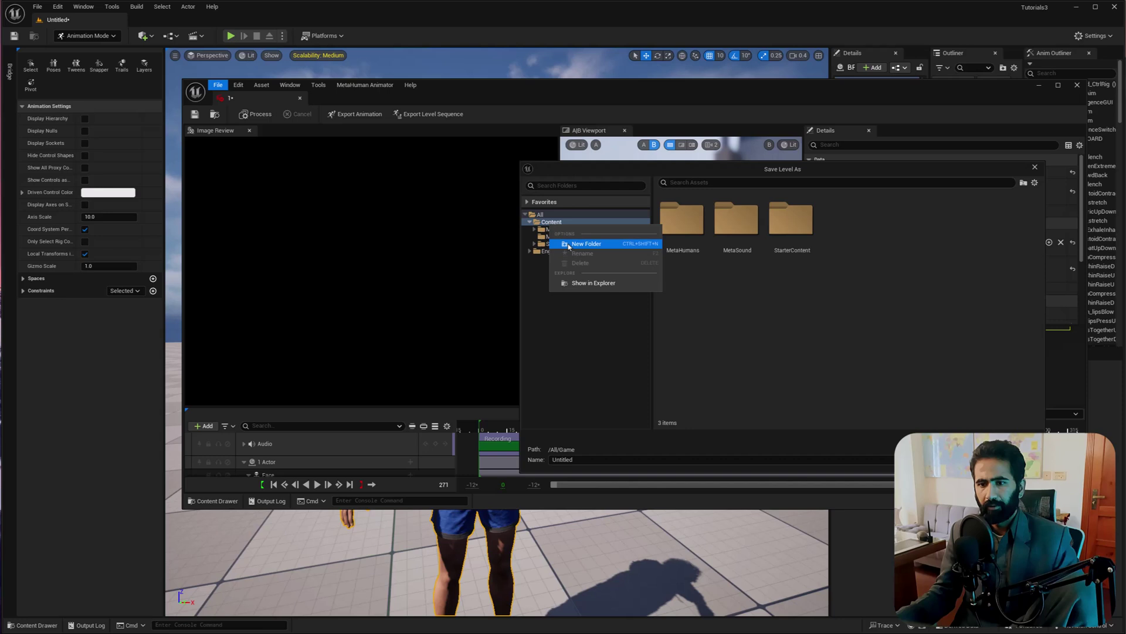
pyautogui.click(586, 244)
pyautogui.write('L')
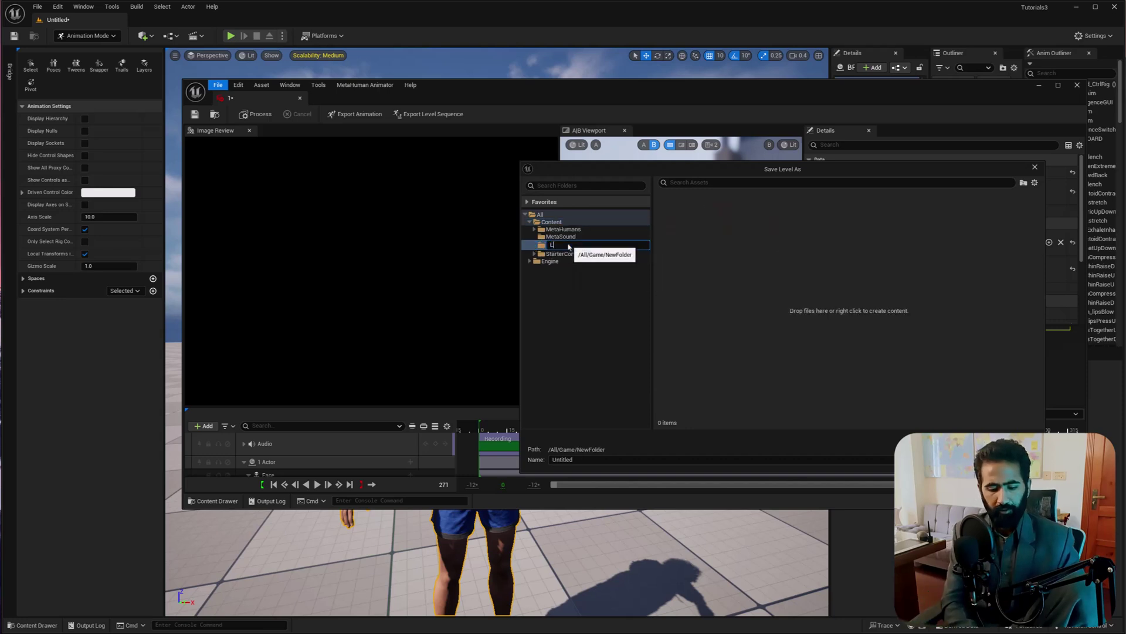
pyautogui.write('evel')
pyautogui.press('Return')
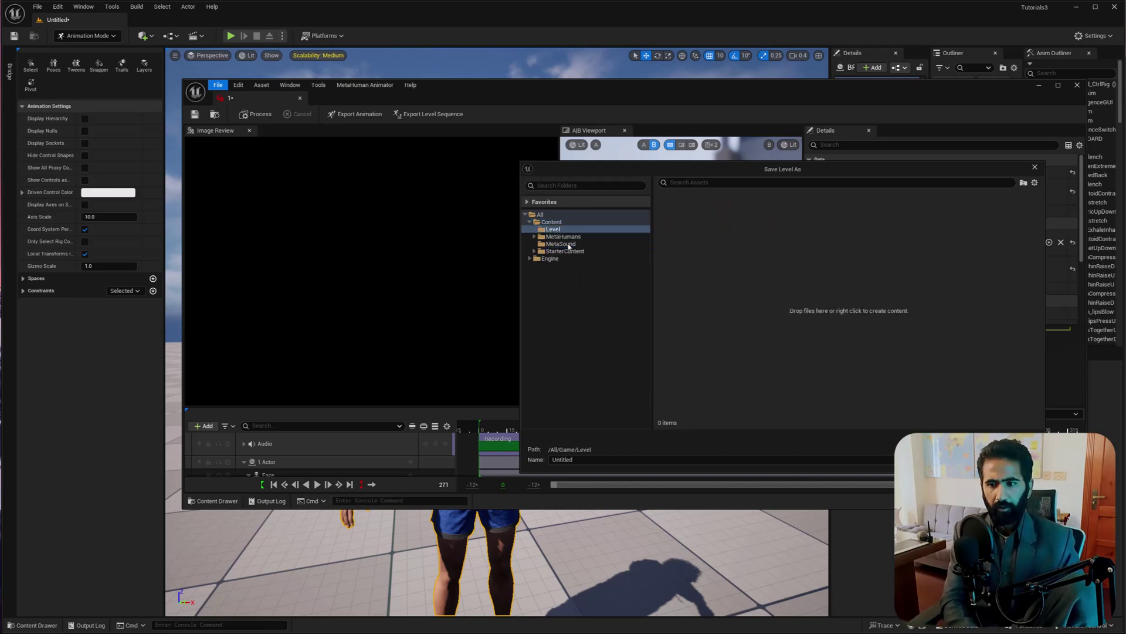
# - Save the level with the name 1 in the Level folder
pyautogui.click(583, 459)
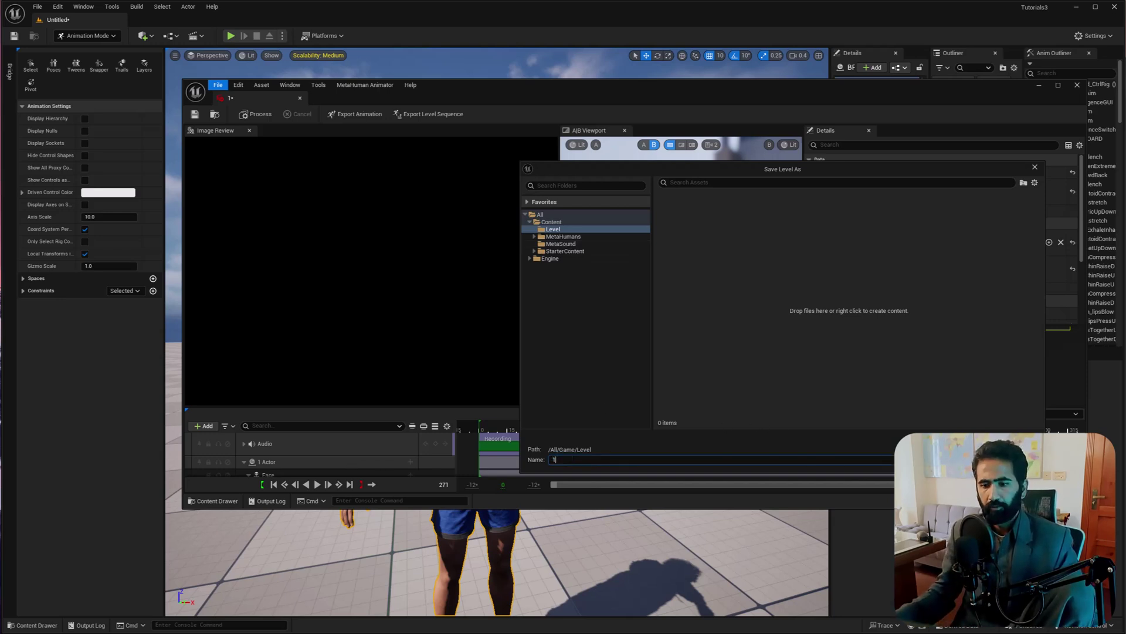
pyautogui.write('1')
pyautogui.press('Return')
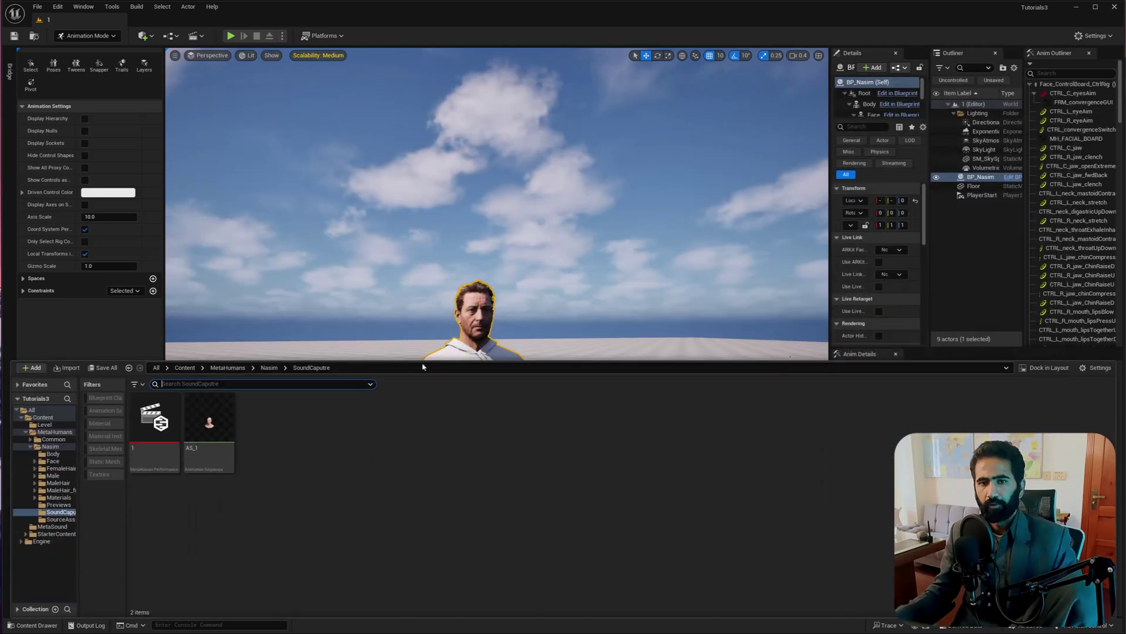
# - Add a new level sequence and save it as 1 in a new folder named Seqs under Content
pyautogui.hotkey('ctrl', 'space')
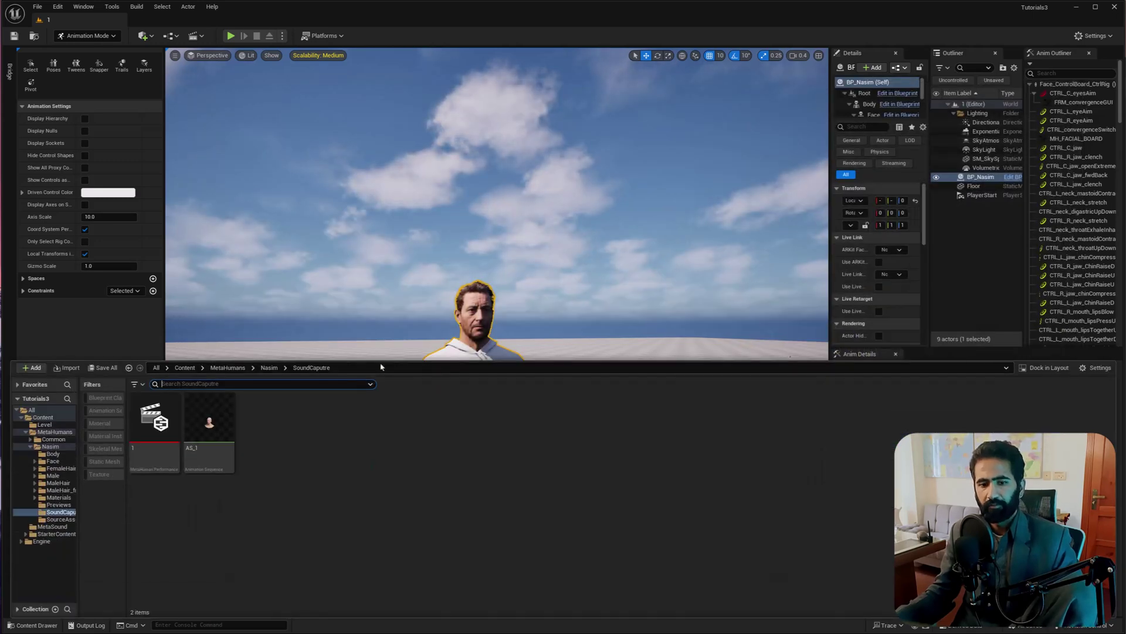
pyautogui.click(146, 35)
pyautogui.moveTo(177, 142)
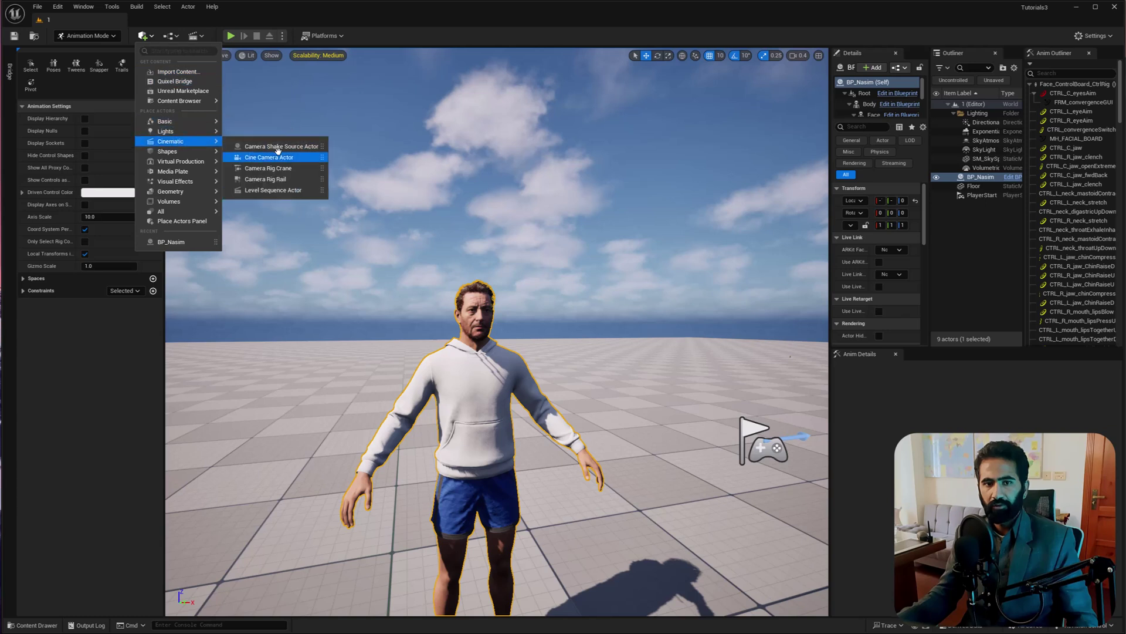
pyautogui.click(202, 36)
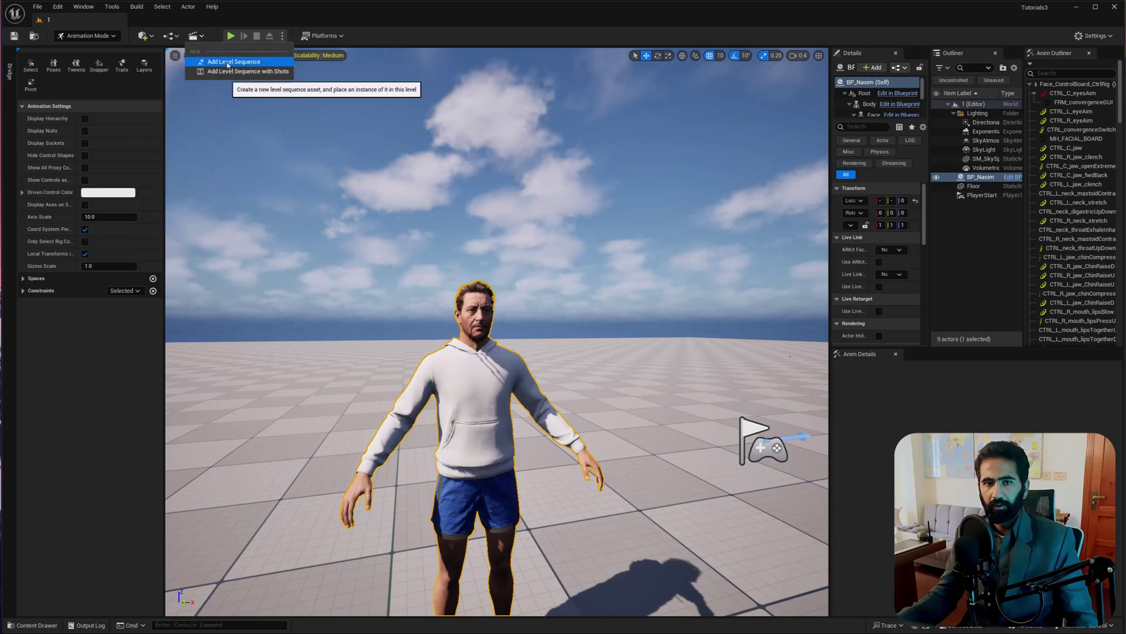
pyautogui.click(228, 62)
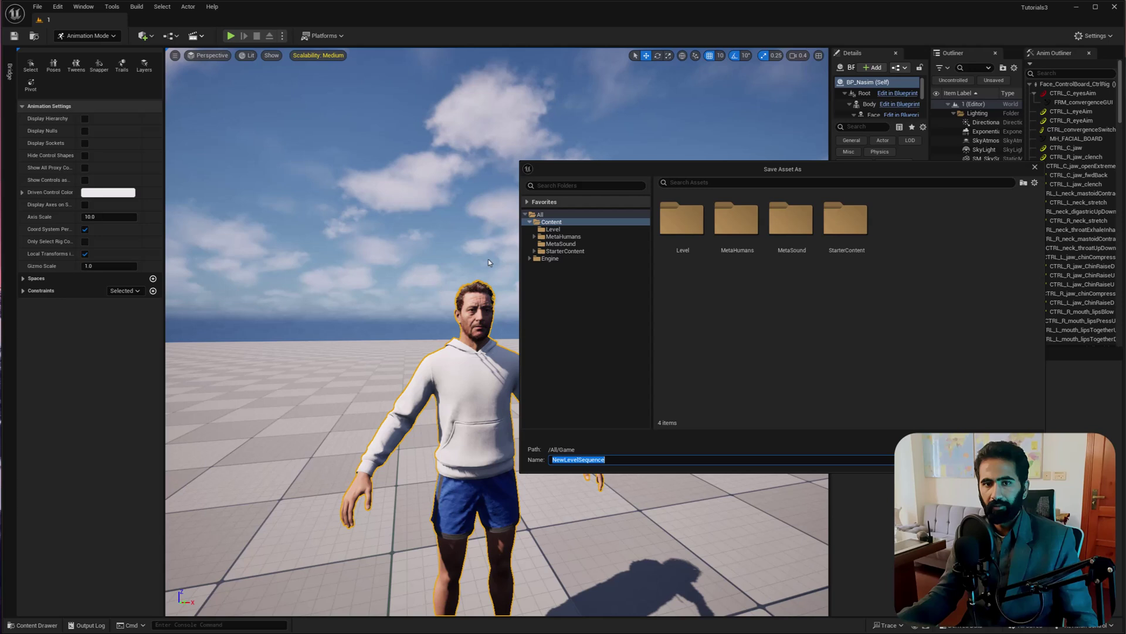
pyautogui.rightClick(542, 222)
pyautogui.click(567, 246)
pyautogui.write('Seqs')
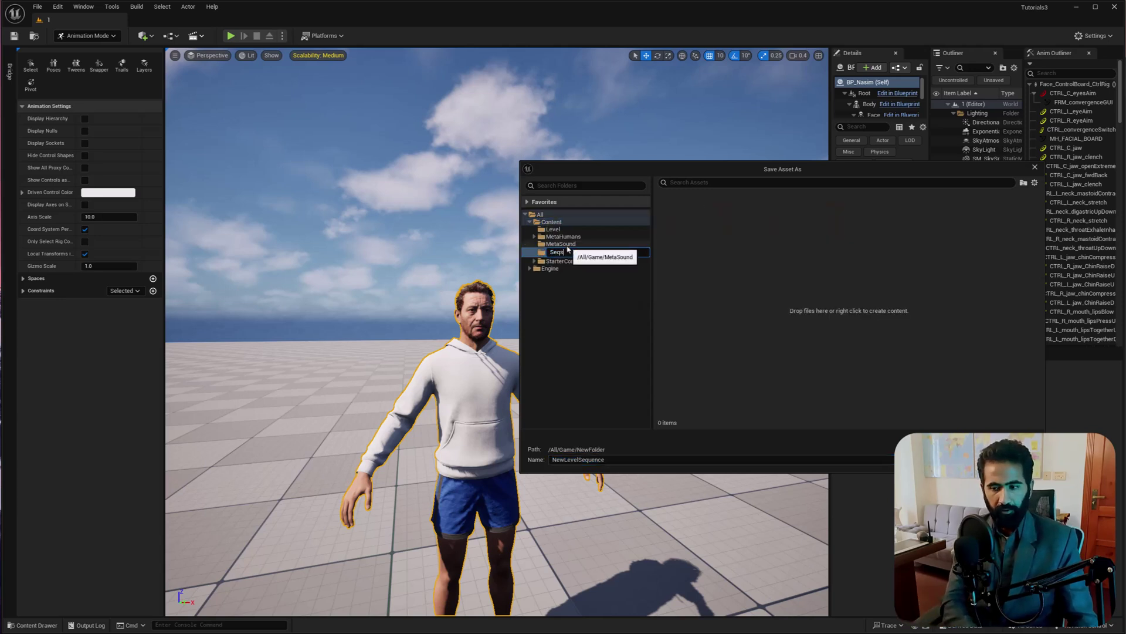
pyautogui.press('Return')
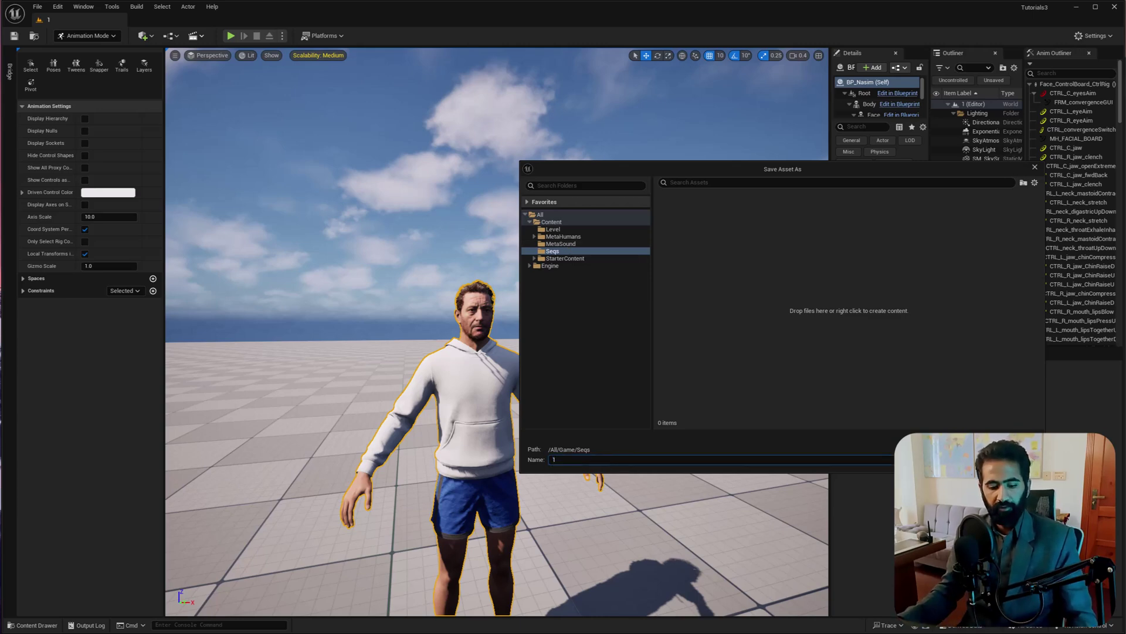
pyautogui.press('Return')
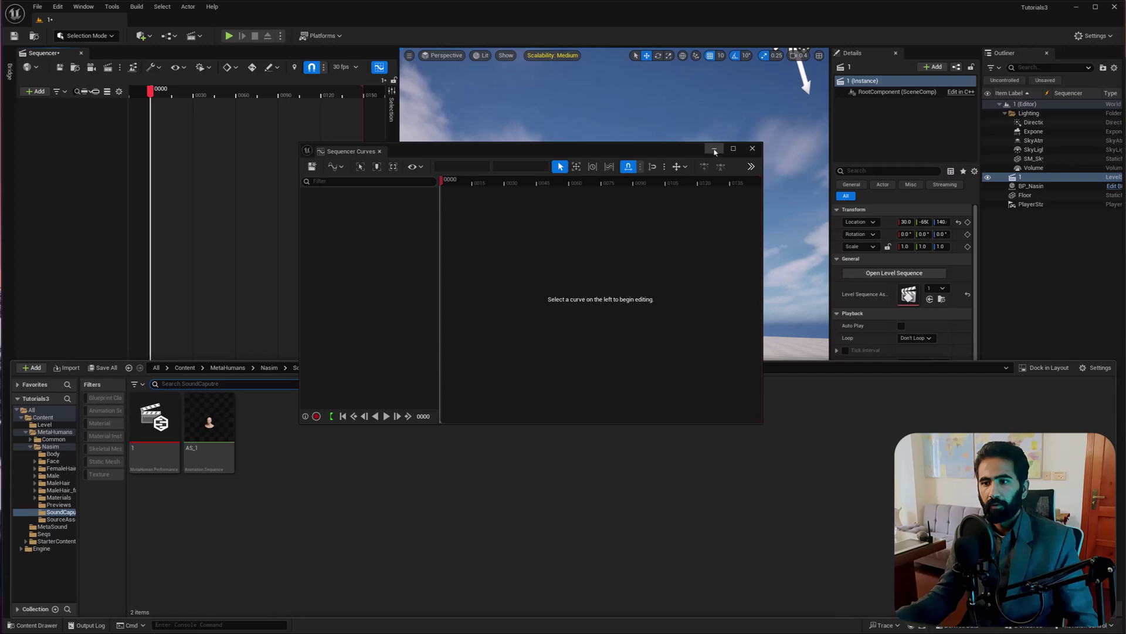
# - Minimize the Sequencer Curves window and add the BP_Nasim character to the level sequence
pyautogui.click(714, 149)
pyautogui.click(603, 380)
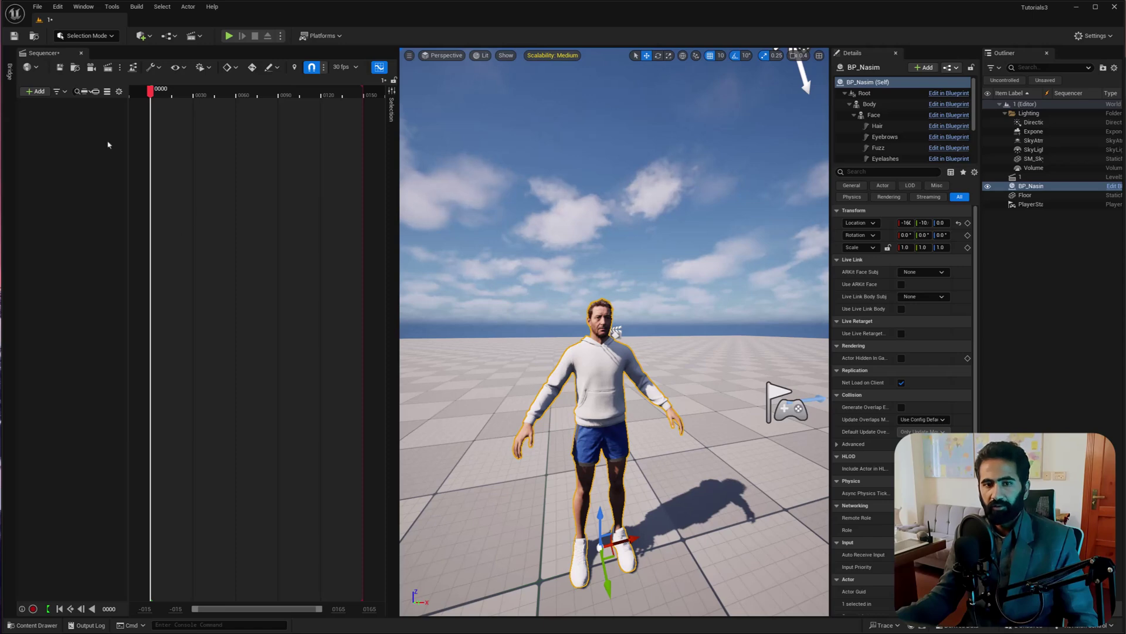
pyautogui.moveTo(150, 95); pyautogui.dragTo(155, 95)
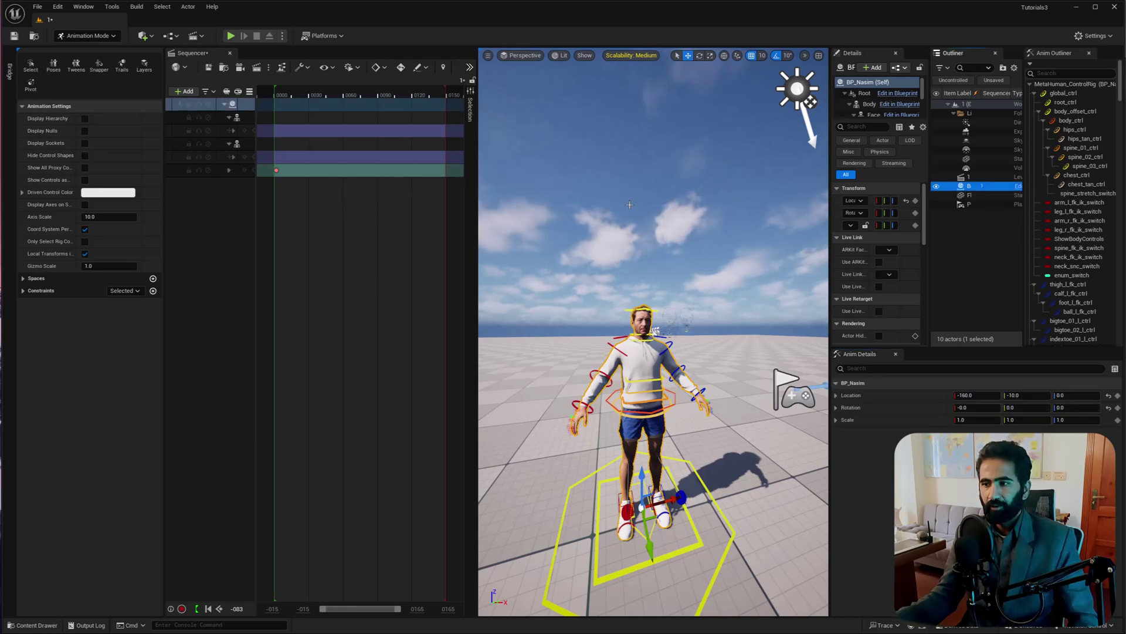
# - Delete the keyframe on BP_Nasim's Transform track and move the playhead to frame 5
pyautogui.moveTo(288, 179); pyautogui.dragTo(266, 167)
pyautogui.press('Delete')
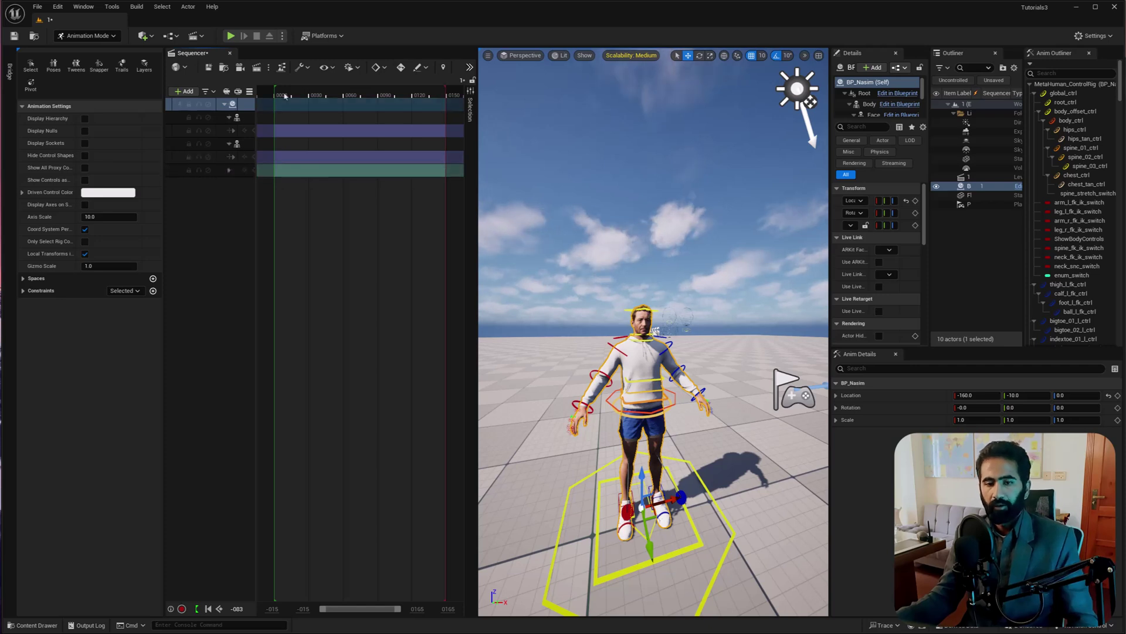
pyautogui.moveTo(289, 97); pyautogui.dragTo(281, 96)
# - Switch back to Selection Mode and widen the Sequencer and its track list to show the full track names
pyautogui.moveTo(645, 363)
pyautogui.mouseDown(button='right')
pyautogui.moveTo(563, 364)
pyautogui.moveTo(655, 352)
pyautogui.moveTo(499, 352)
pyautogui.moveTo(651, 352)
pyautogui.mouseUp(button='right')
pyautogui.press('d')
pyautogui.press('w')
pyautogui.press('d')
pyautogui.press('a')
pyautogui.moveTo(642, 248); pyautogui.dragTo(645, 392, button='right')
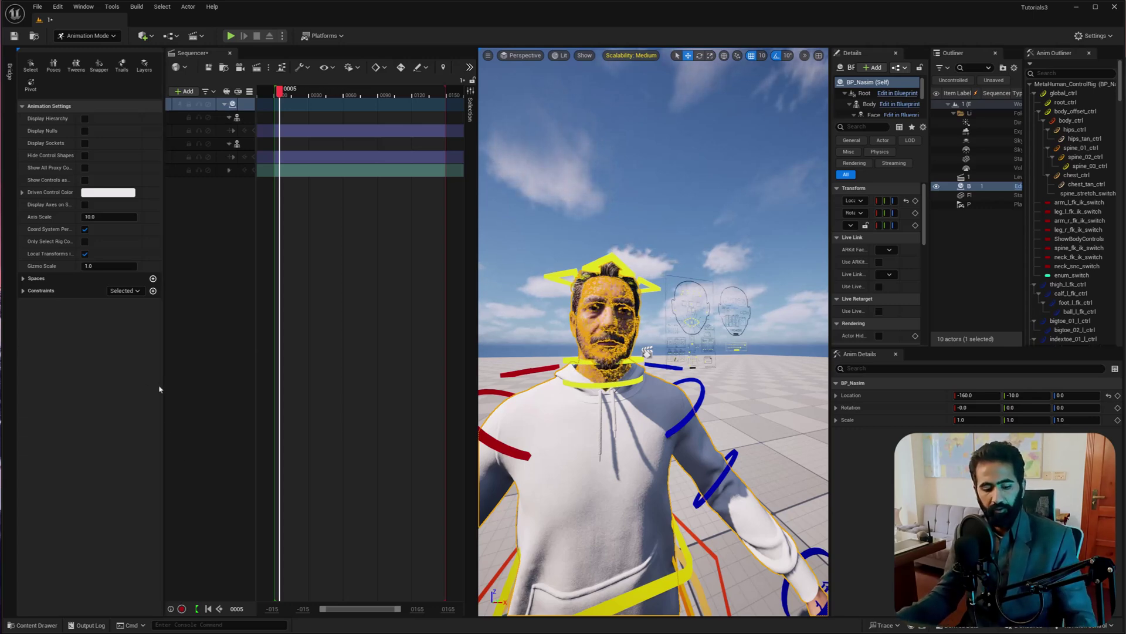
pyautogui.hotkey('shift', '1')
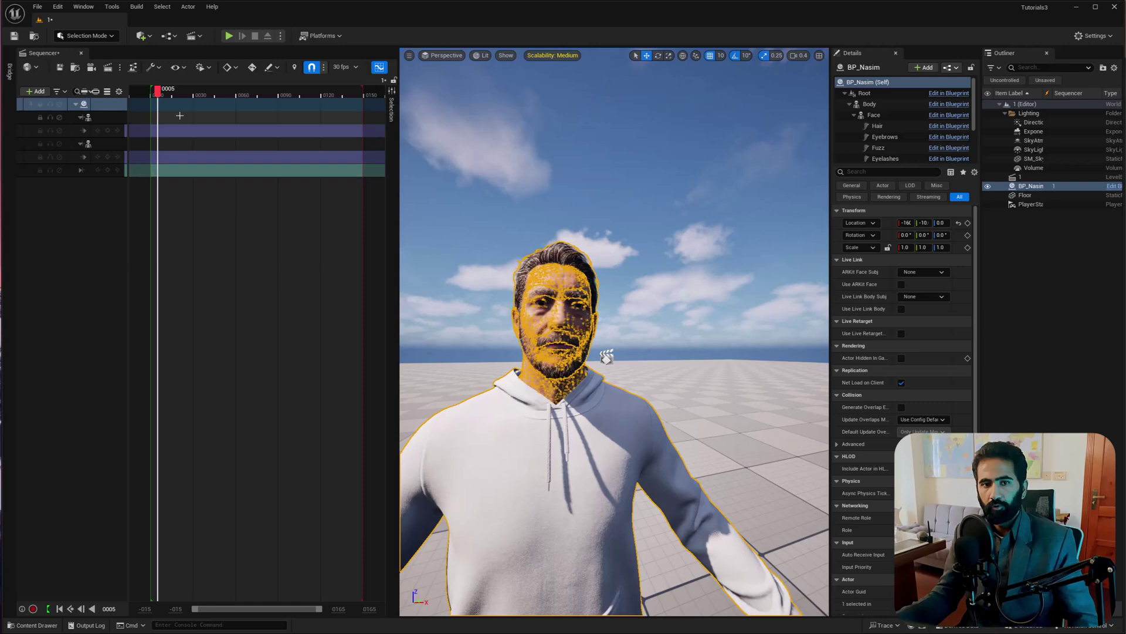
pyautogui.moveTo(128, 119); pyautogui.dragTo(209, 119)
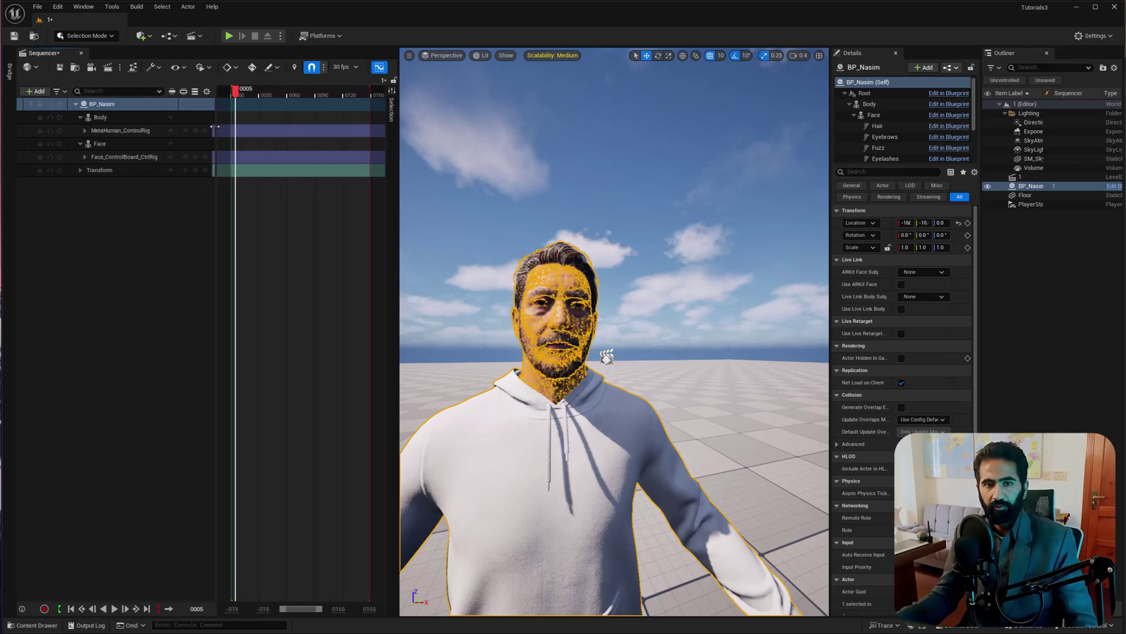
pyautogui.moveTo(402, 154); pyautogui.dragTo(460, 153)
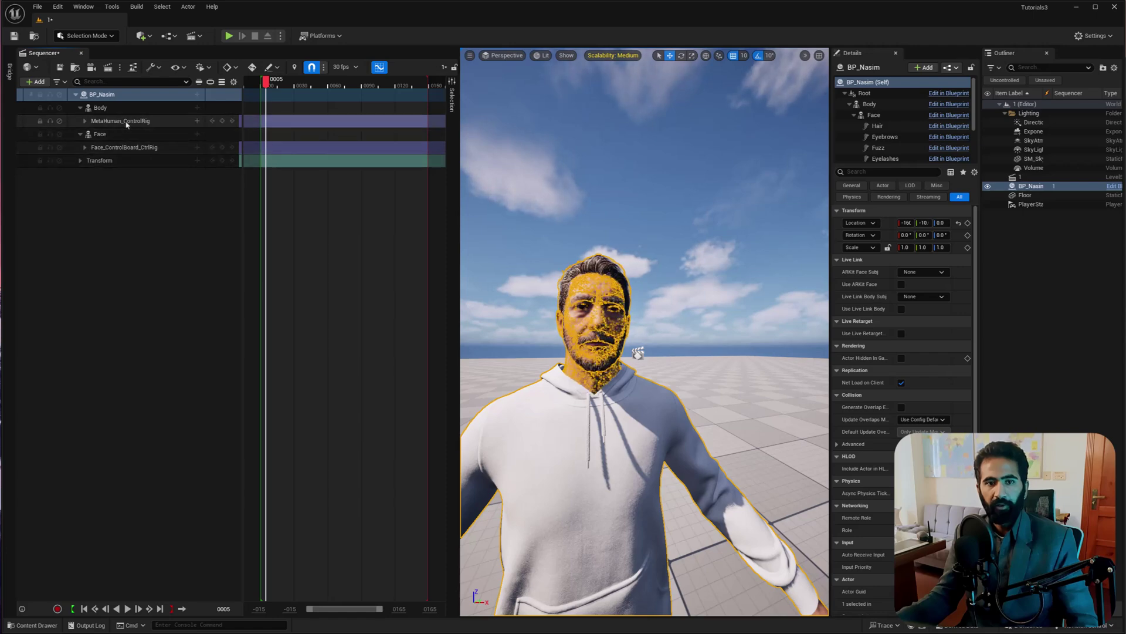
# - Delete the Face_ControlBoard_CtrlRig, MetaHuman_ControlRig and Body tracks from BP_Nasim in the sequence
pyautogui.doubleClick(120, 148)
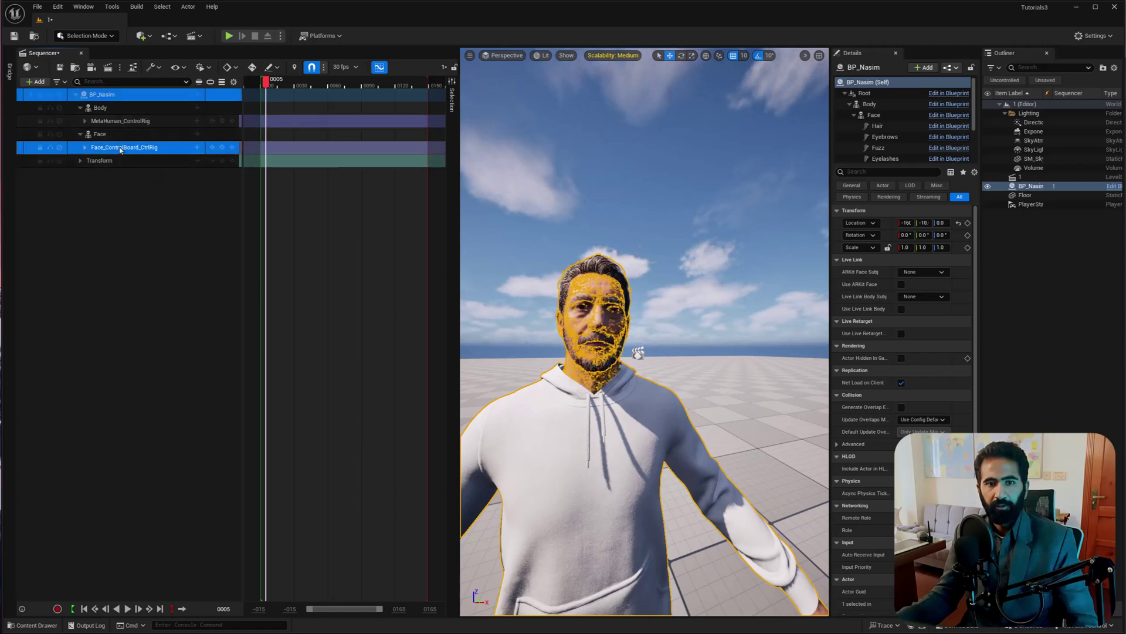
pyautogui.press('Delete')
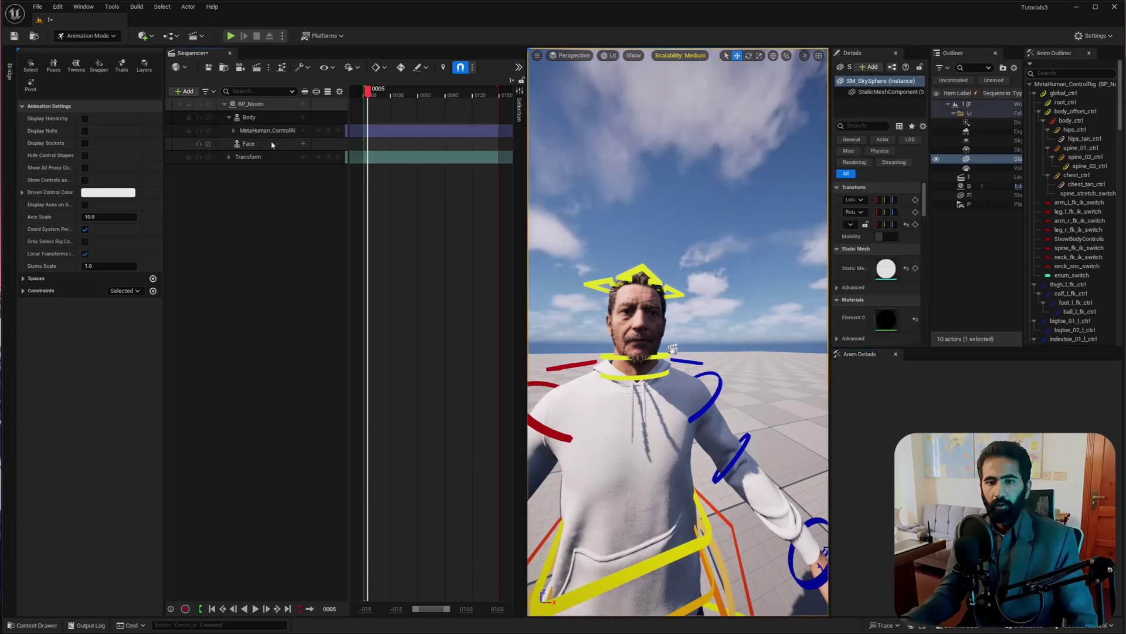
pyautogui.click(277, 132)
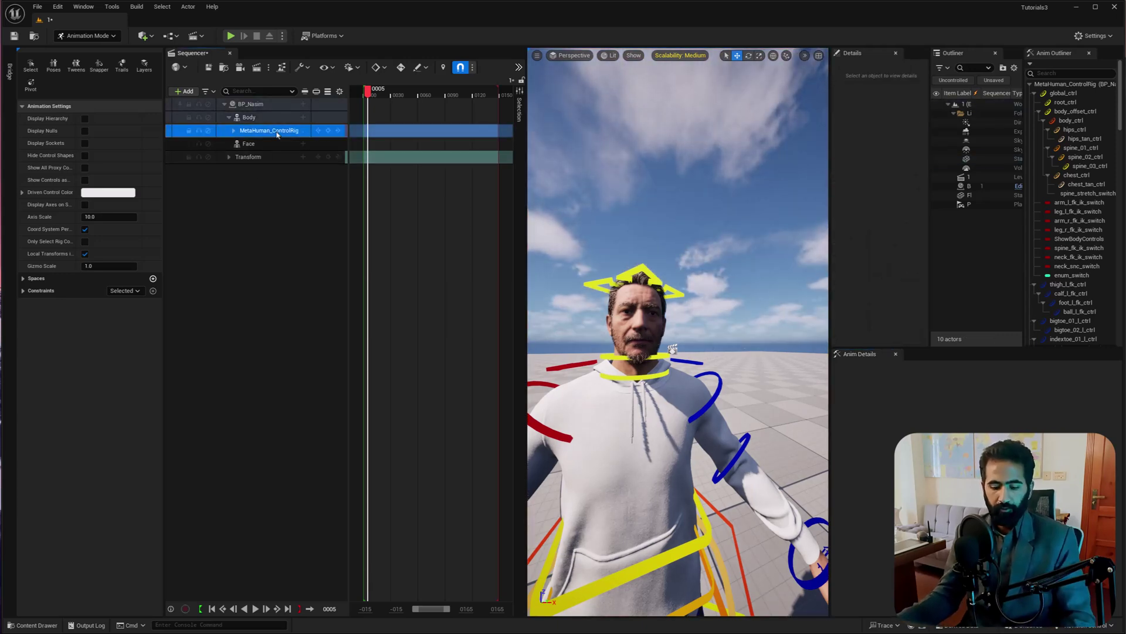
pyautogui.press('Delete')
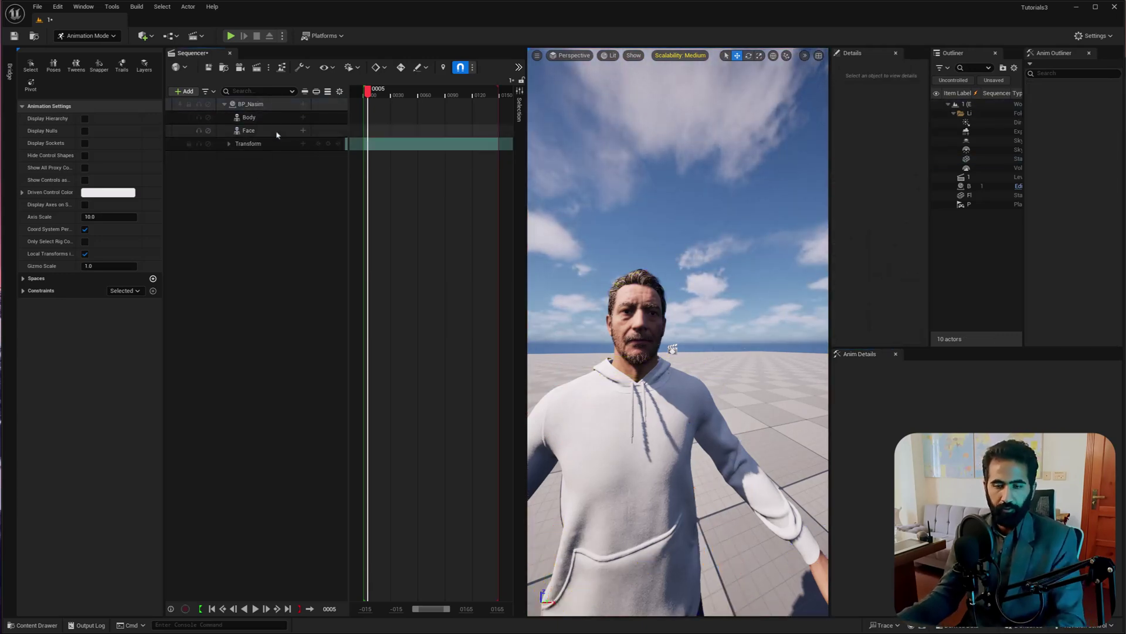
pyautogui.click(241, 118)
pyautogui.press('Delete')
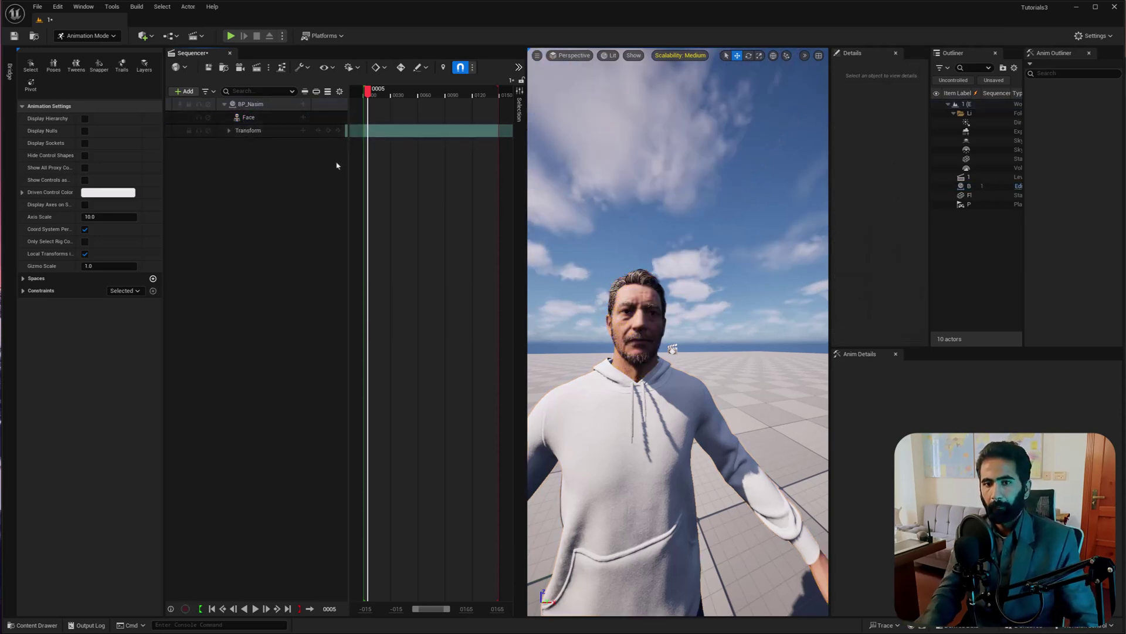
# - Add the AS_1 animation sequence to BP_Nasim's Face track
pyautogui.click(304, 119)
pyautogui.moveTo(352, 150)
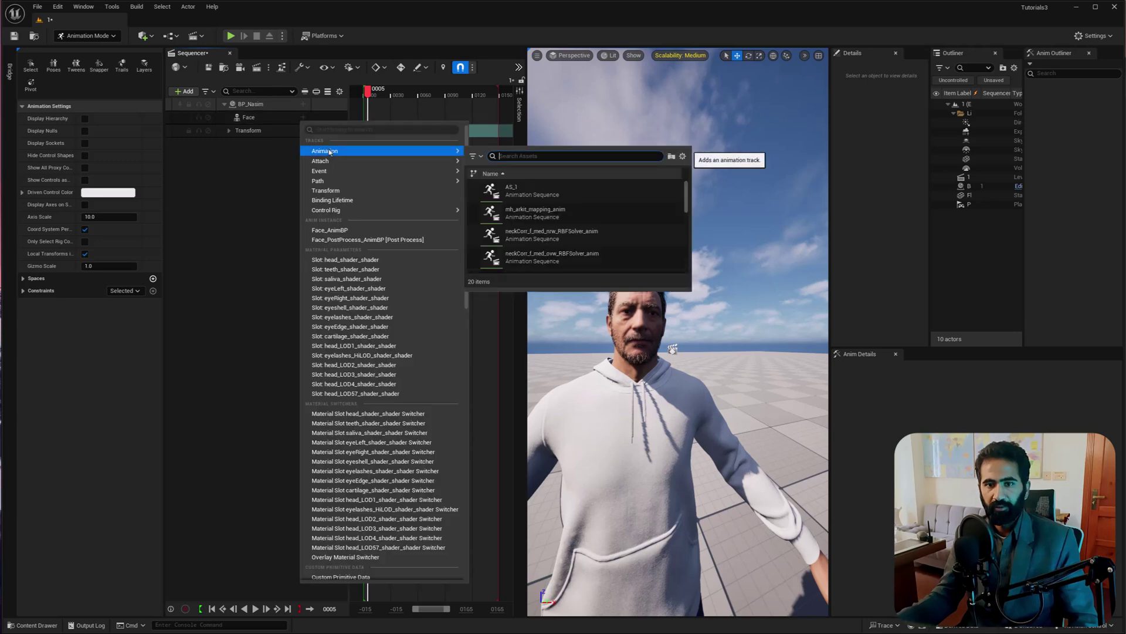
pyautogui.click(543, 191)
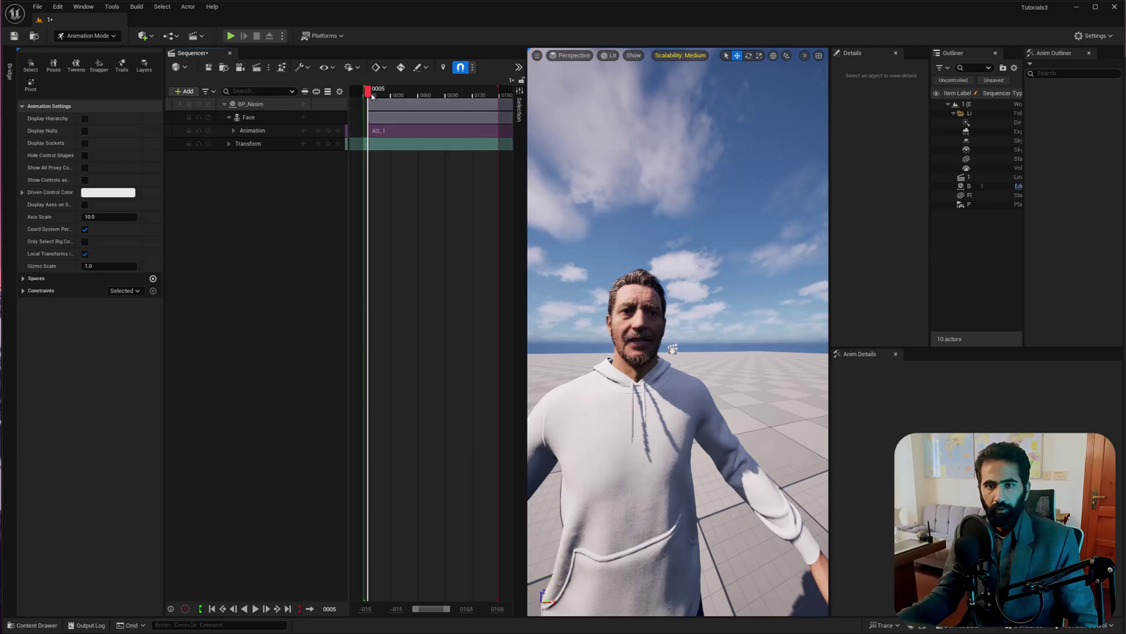
# - Play part of the sequence to preview the facial animation on the character
pyautogui.press('space')
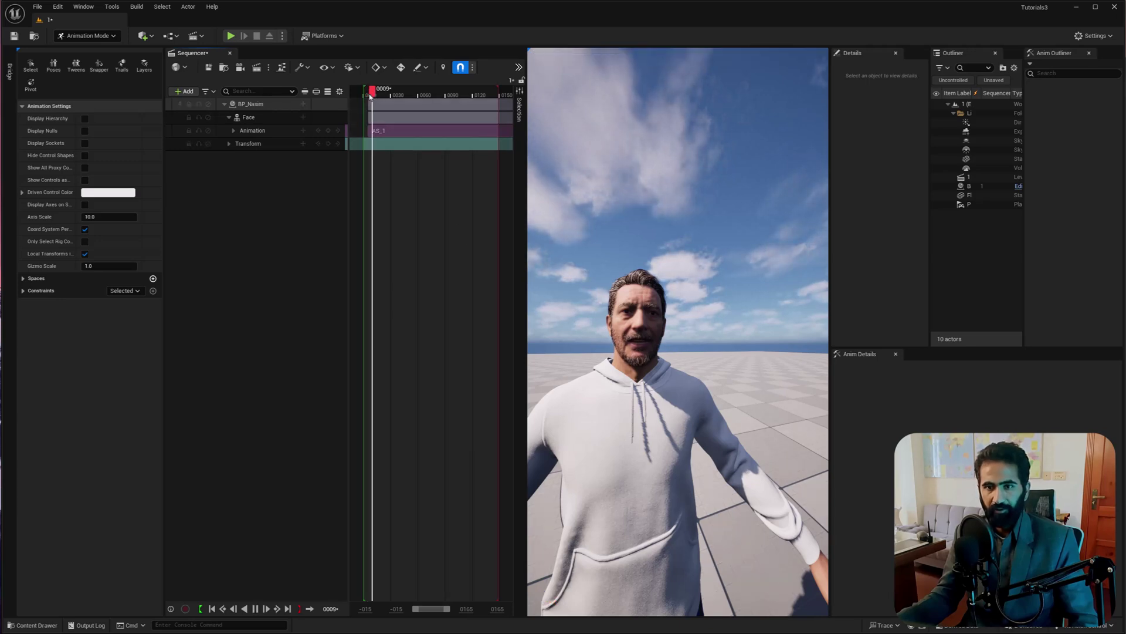
pyautogui.press('space')
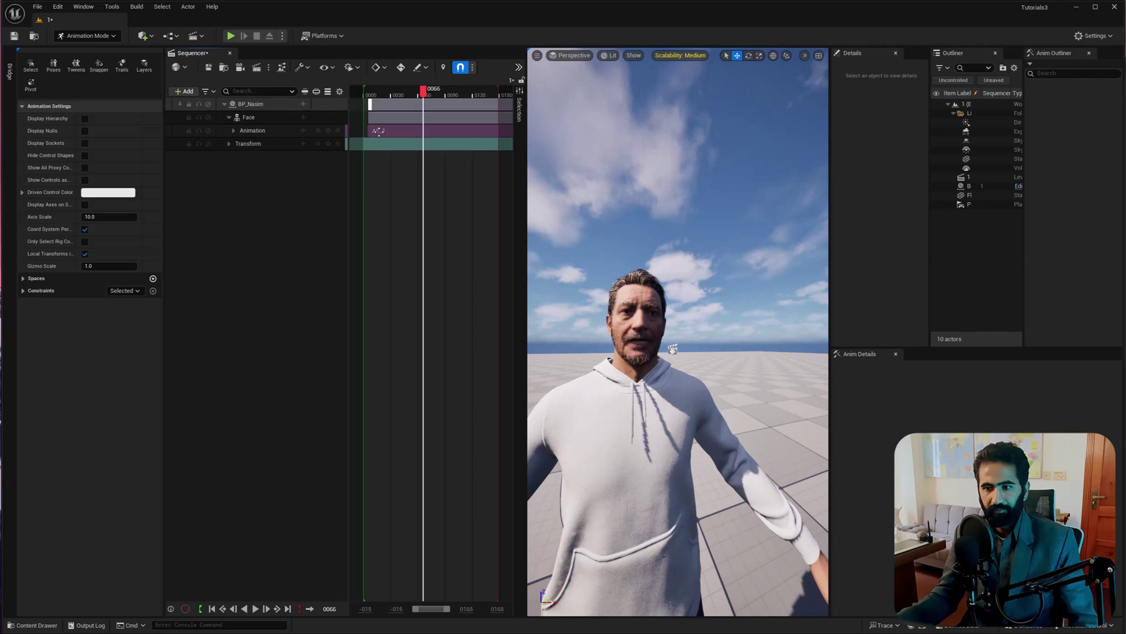
pyautogui.moveTo(420, 219)
pyautogui.mouseDown(button='right')
pyautogui.moveTo(384, 221)
pyautogui.moveTo(426, 212)
pyautogui.mouseUp(button='right')
pyautogui.click(365, 95)
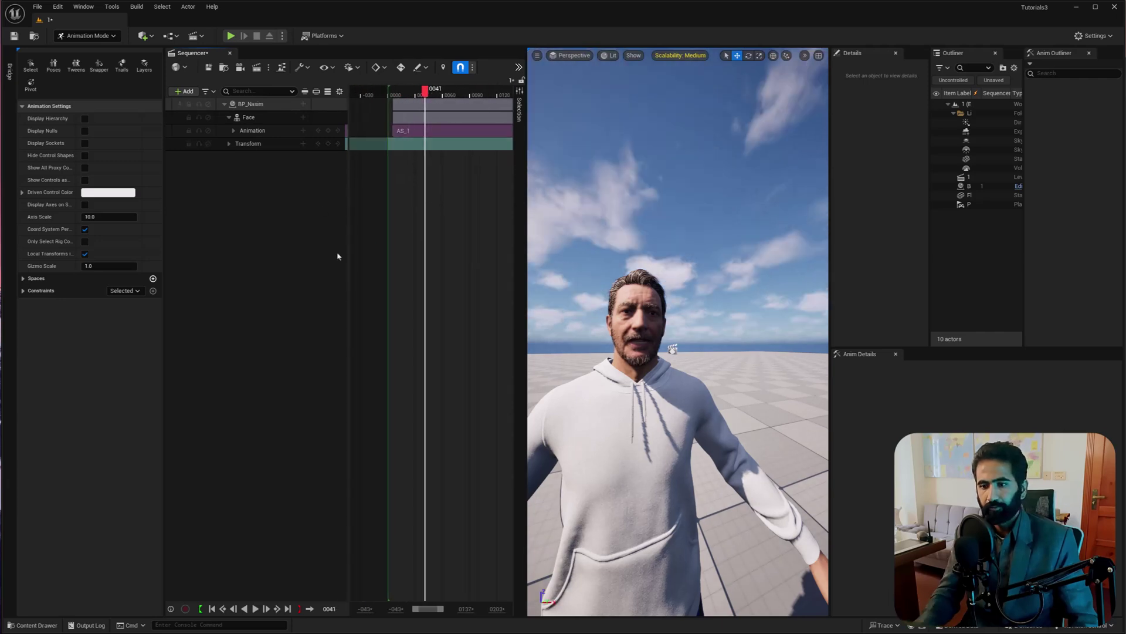
# - Add an audio track to the sequence and accept switching to the audio clock source
pyautogui.click(185, 91)
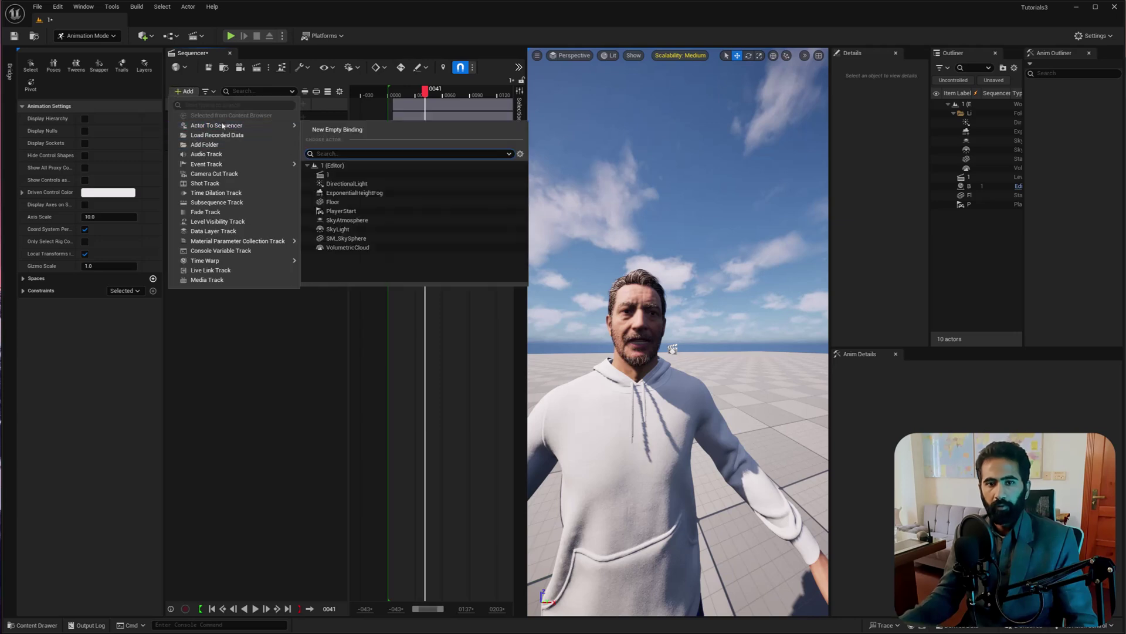
pyautogui.click(212, 154)
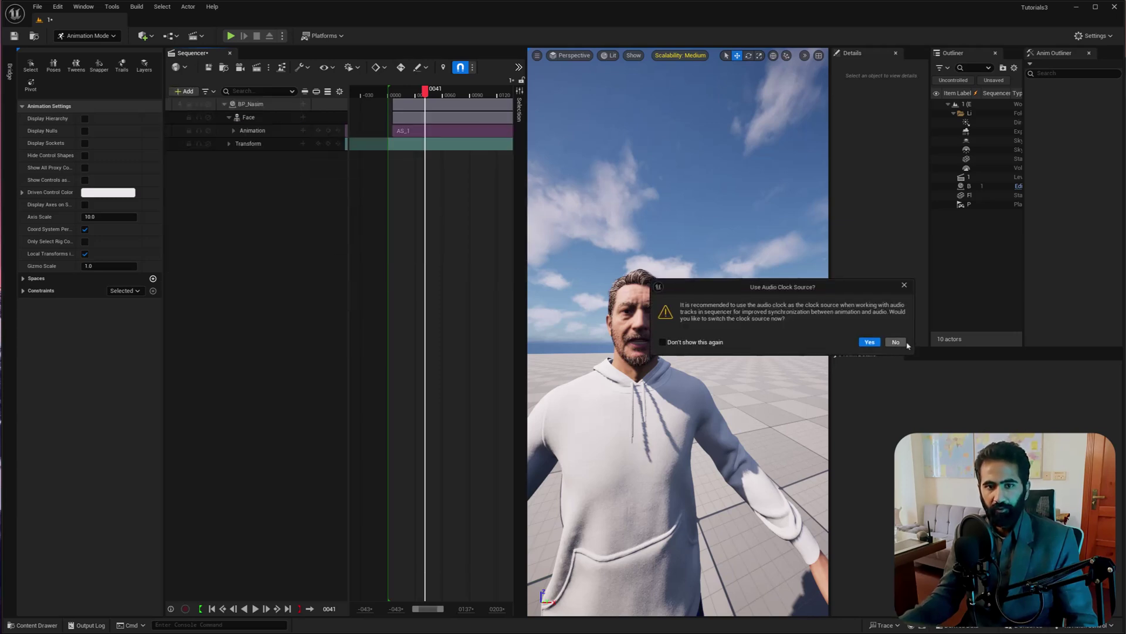
pyautogui.click(870, 343)
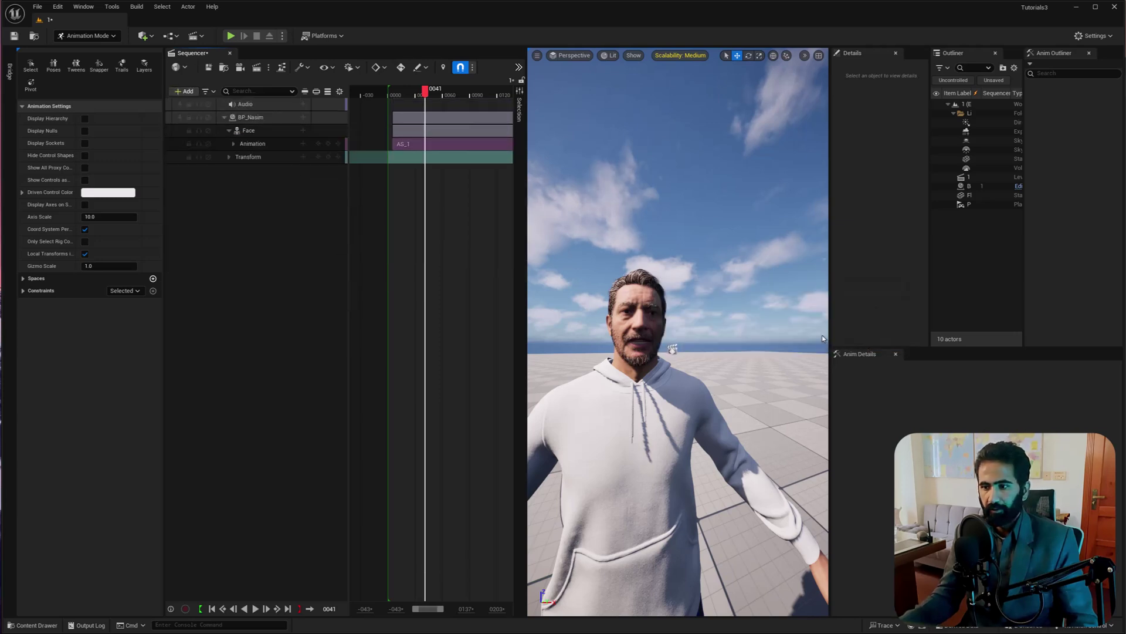
# - Search the sound assets for rec, add the voice recording to the audio track and align it with the start of AS_1
pyautogui.click(303, 105)
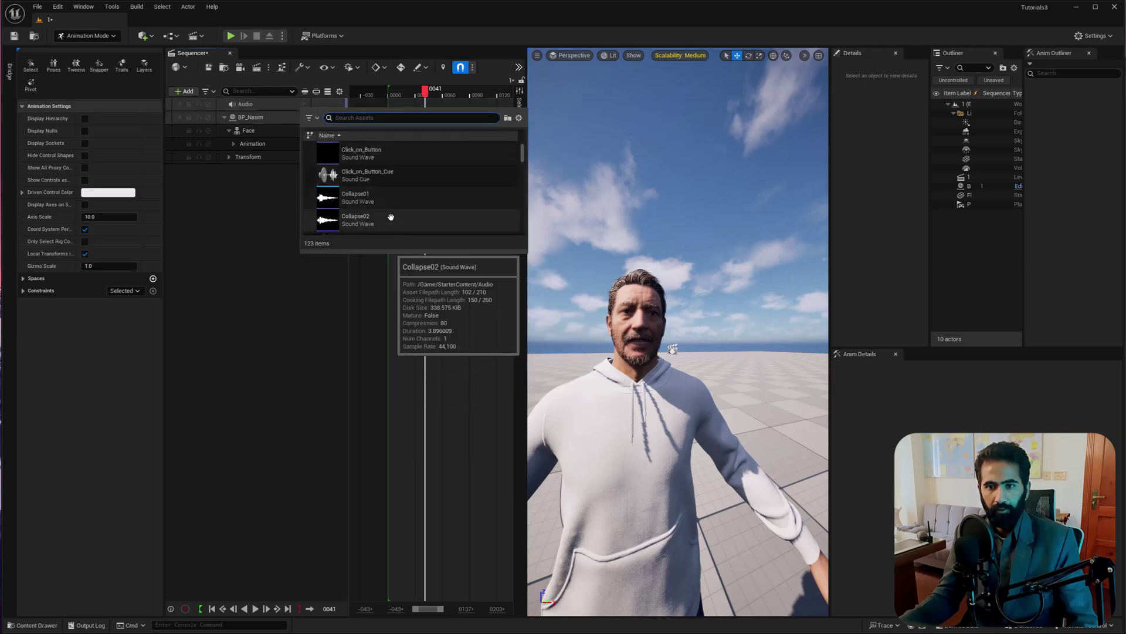
pyautogui.moveTo(391, 217)
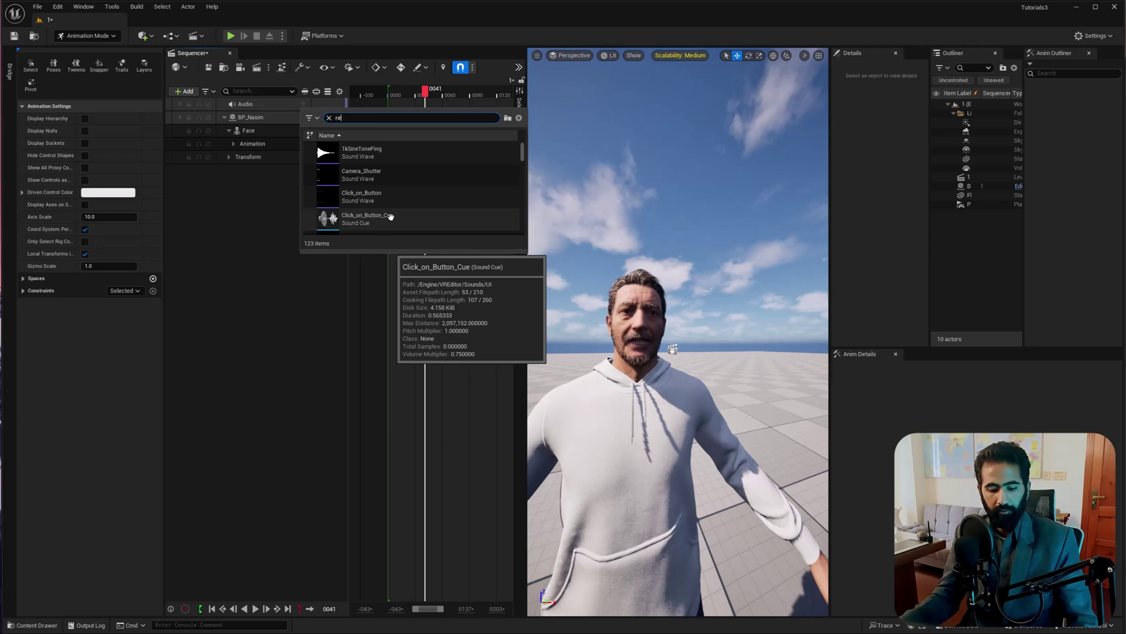
pyautogui.write('c')
pyautogui.click(376, 153)
pyautogui.moveTo(453, 106); pyautogui.dragTo(415, 106)
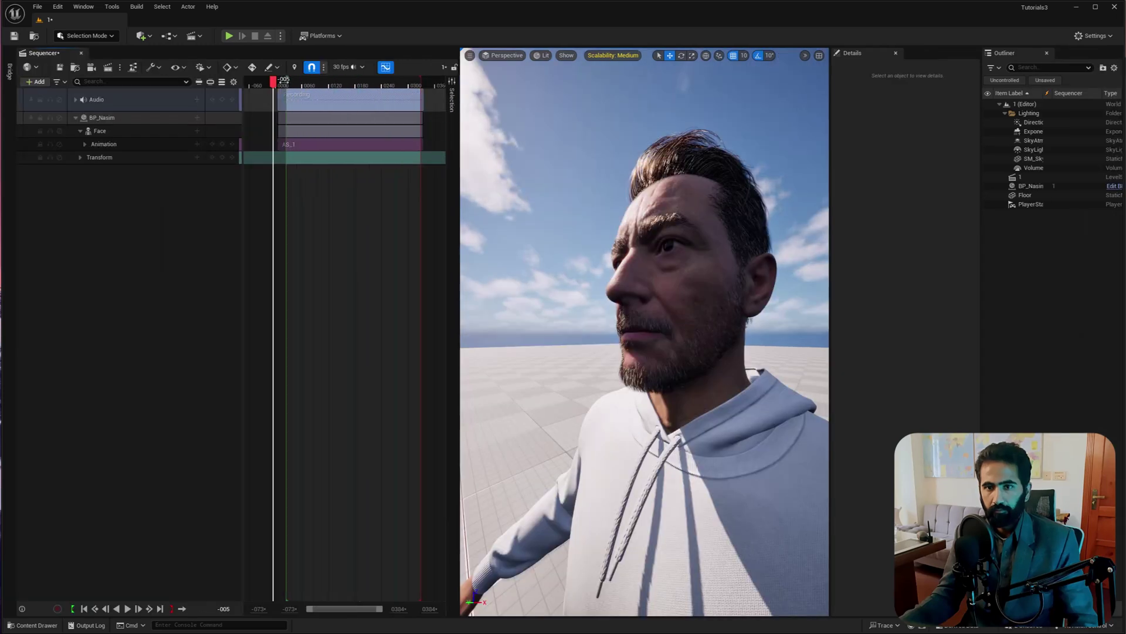
# - Play the sequence from frame 17 to check the facial animation against the voice recording
pyautogui.moveTo(275, 83); pyautogui.dragTo(282, 85)
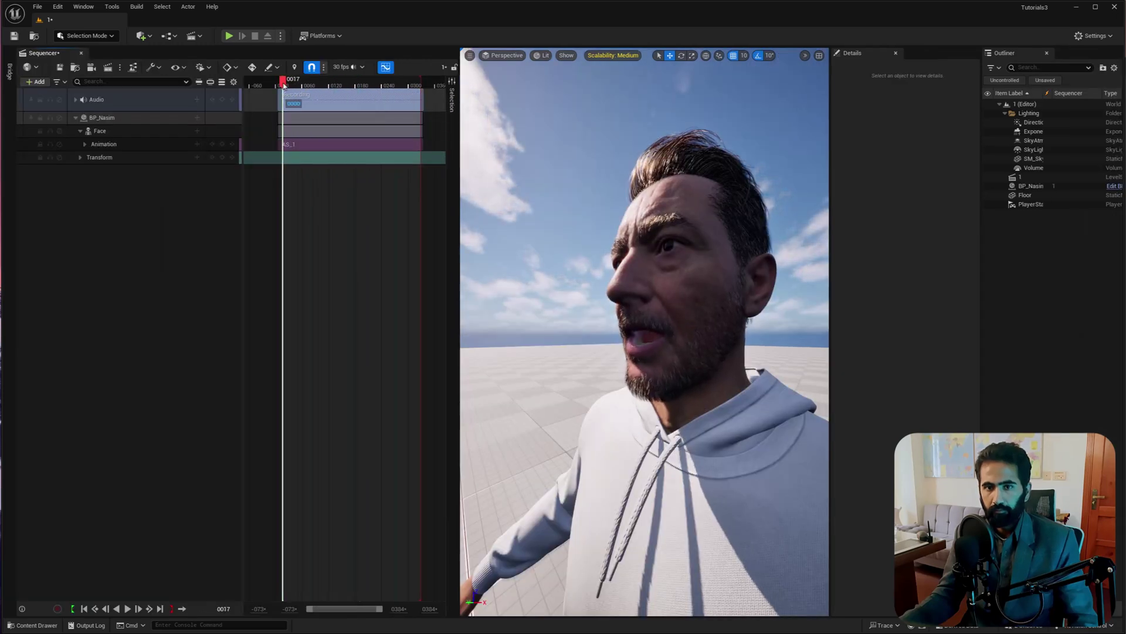
pyautogui.press('space')
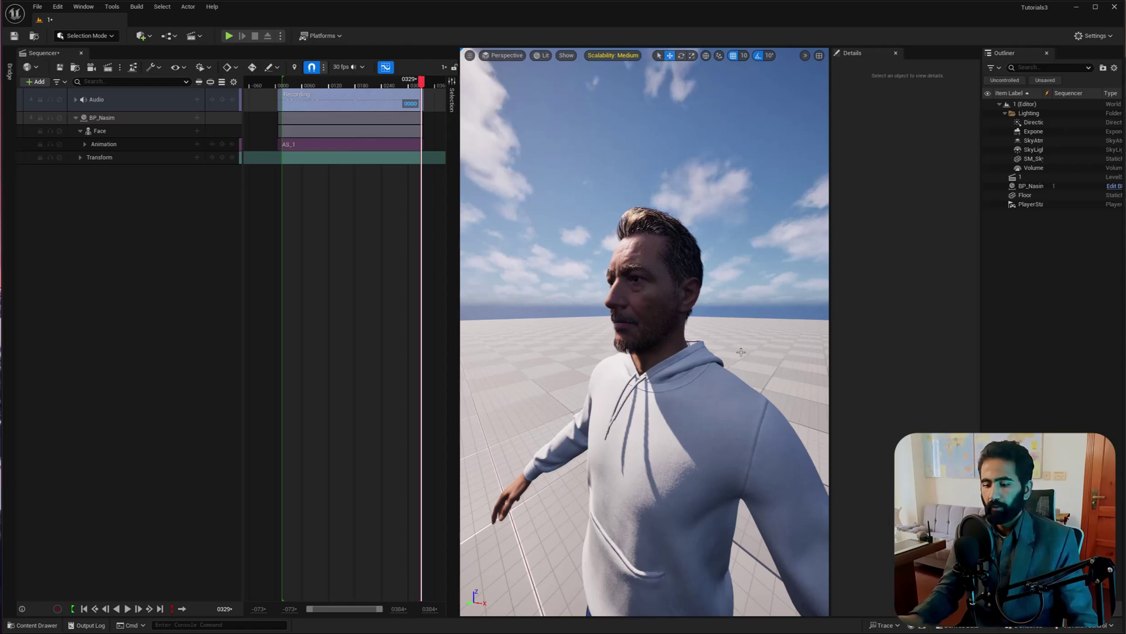
pyautogui.moveTo(741, 352); pyautogui.dragTo(728, 296)
pyautogui.moveTo(673, 372)
pyautogui.mouseDown(button='right')
pyautogui.moveTo(698, 392)
pyautogui.moveTo(688, 396)
pyautogui.moveTo(673, 372)
pyautogui.mouseUp(button='right')
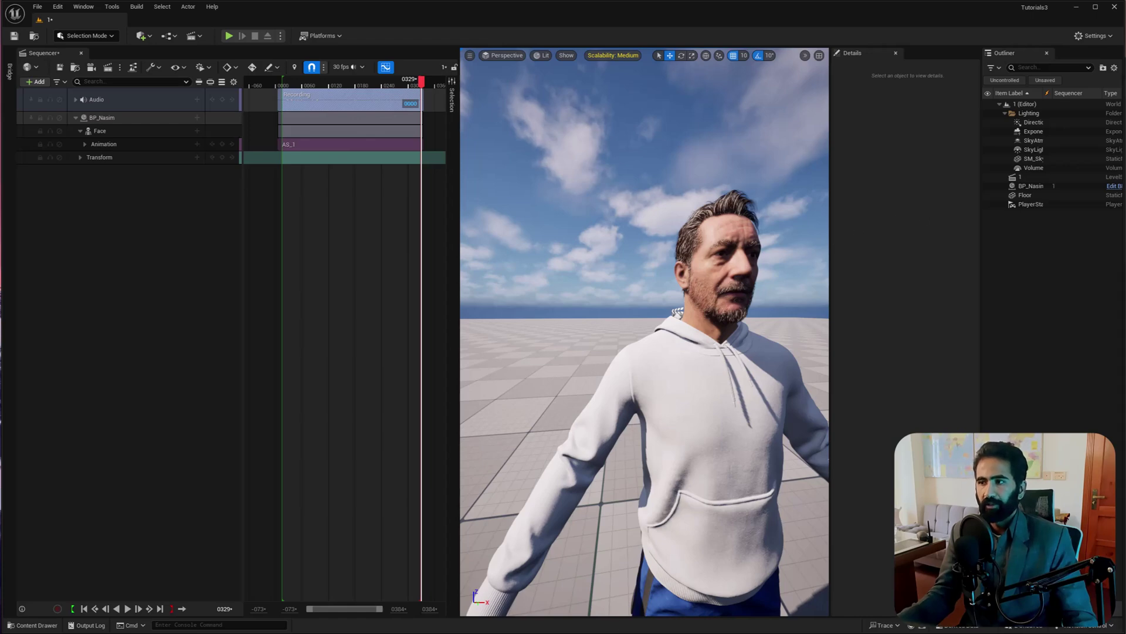
# - Switch to the Brave browser and open the Mixamo site at mixamo.com/#/
pyautogui.moveTo(1125, 176); pyautogui.dragTo(790, 156)
pyautogui.moveTo(790, 156); pyautogui.dragTo(616, 73)
pyautogui.click(495, 98)
pyautogui.write('mixamo.com/#/')
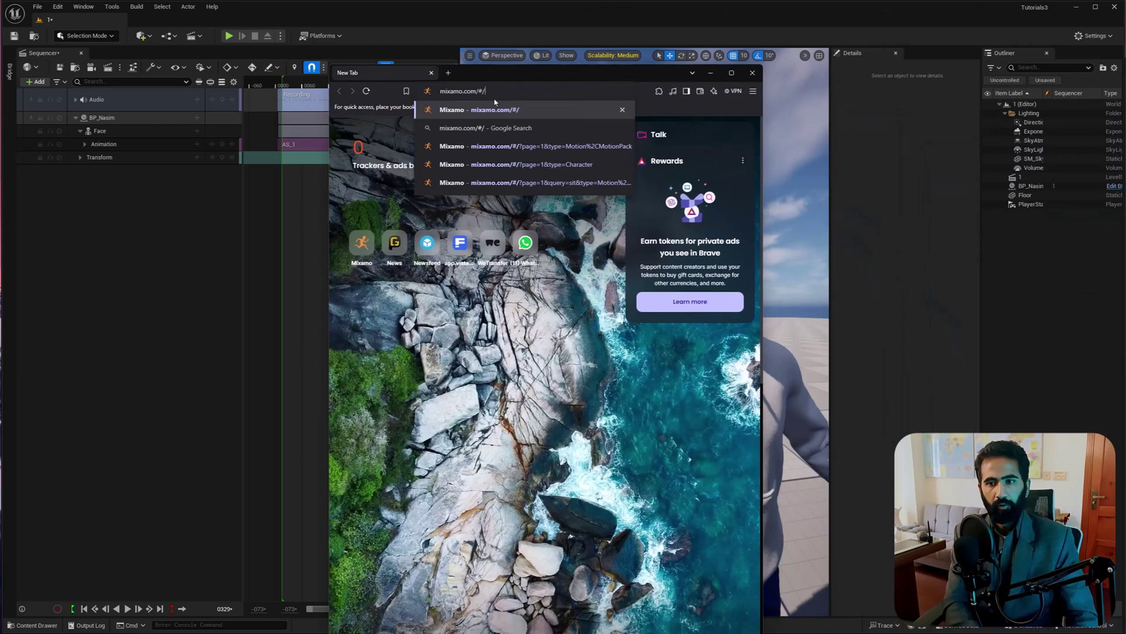
pyautogui.press('Return')
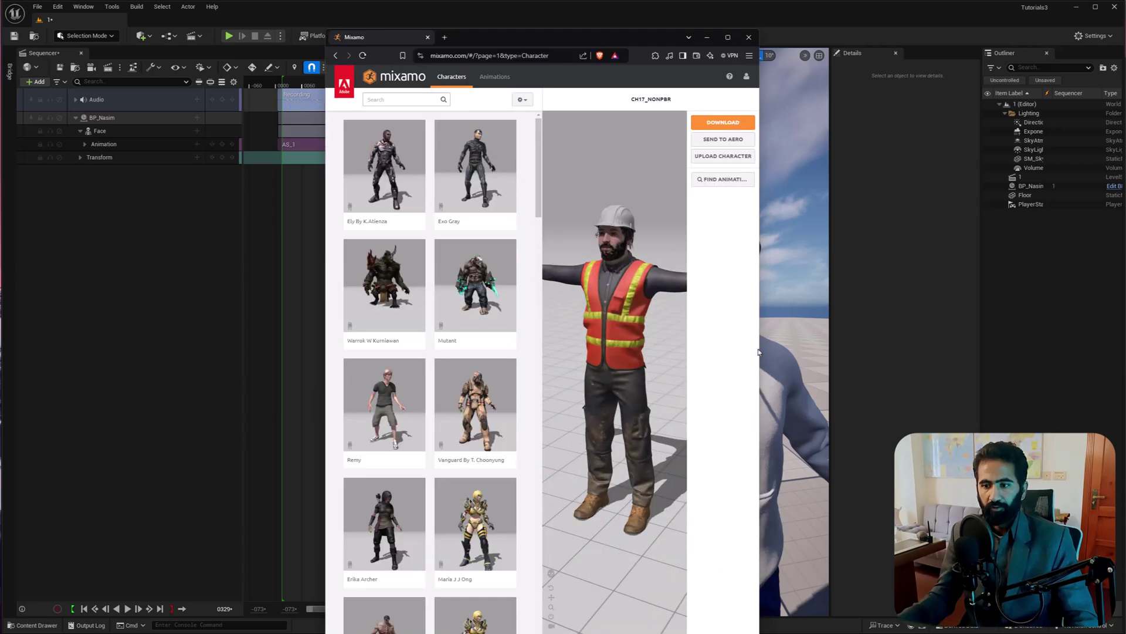
# - Widen the Mixamo browser window, browse the characters to page 3 and choose X Bot
pyautogui.moveTo(766, 349); pyautogui.dragTo(990, 349)
pyautogui.scroll(-15, 551, 387)
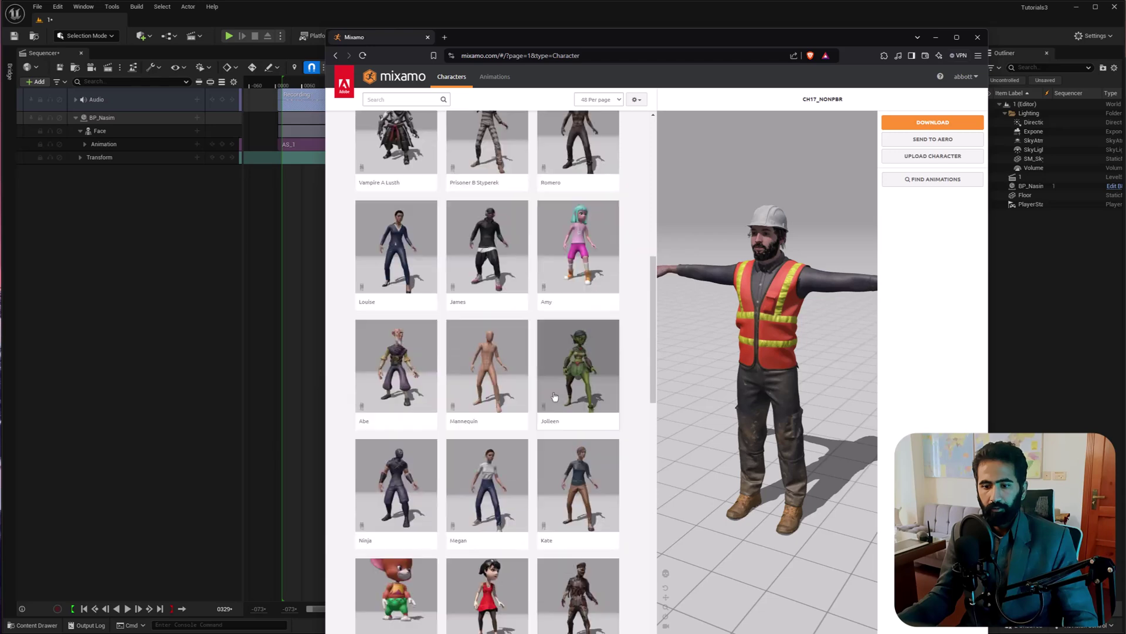
pyautogui.scroll(-8, 559, 409)
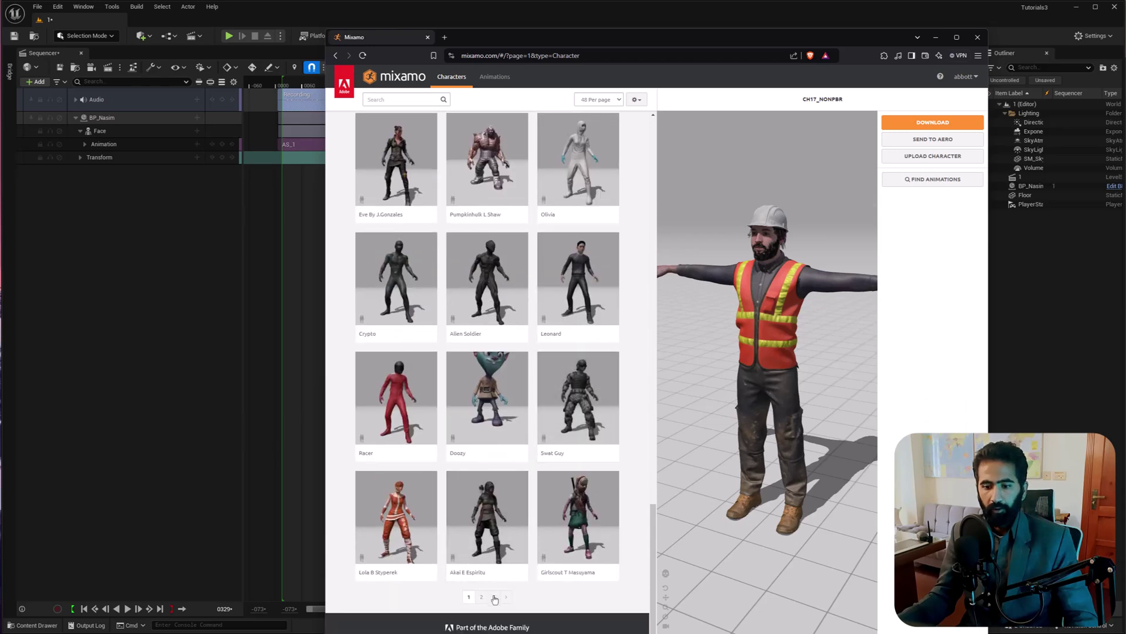
pyautogui.click(494, 598)
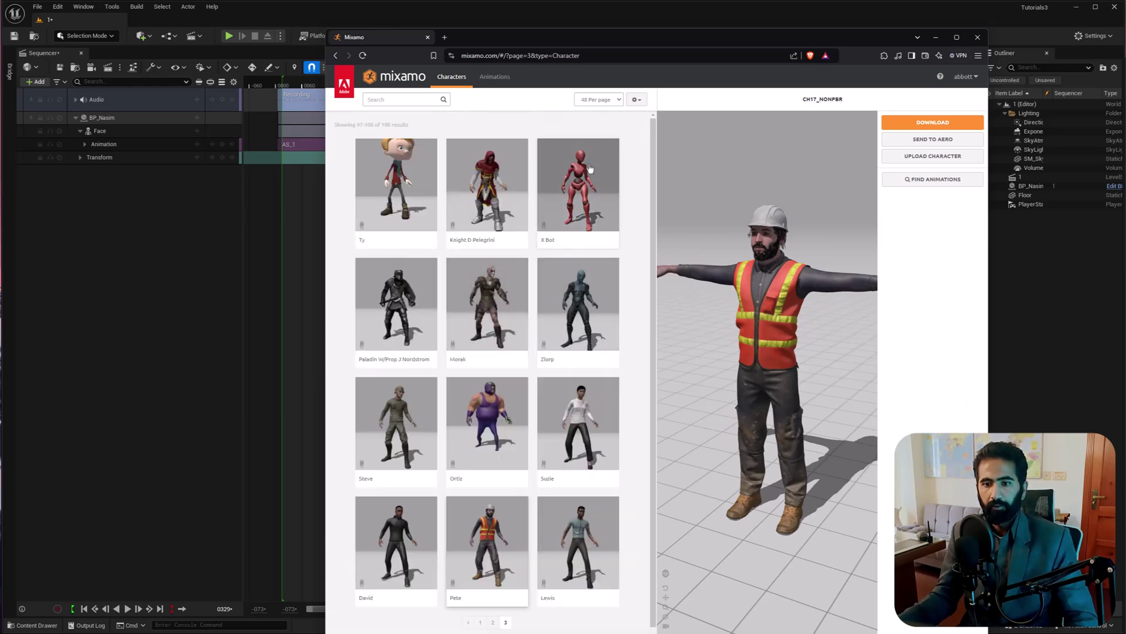
pyautogui.click(490, 543)
pyautogui.click(813, 203)
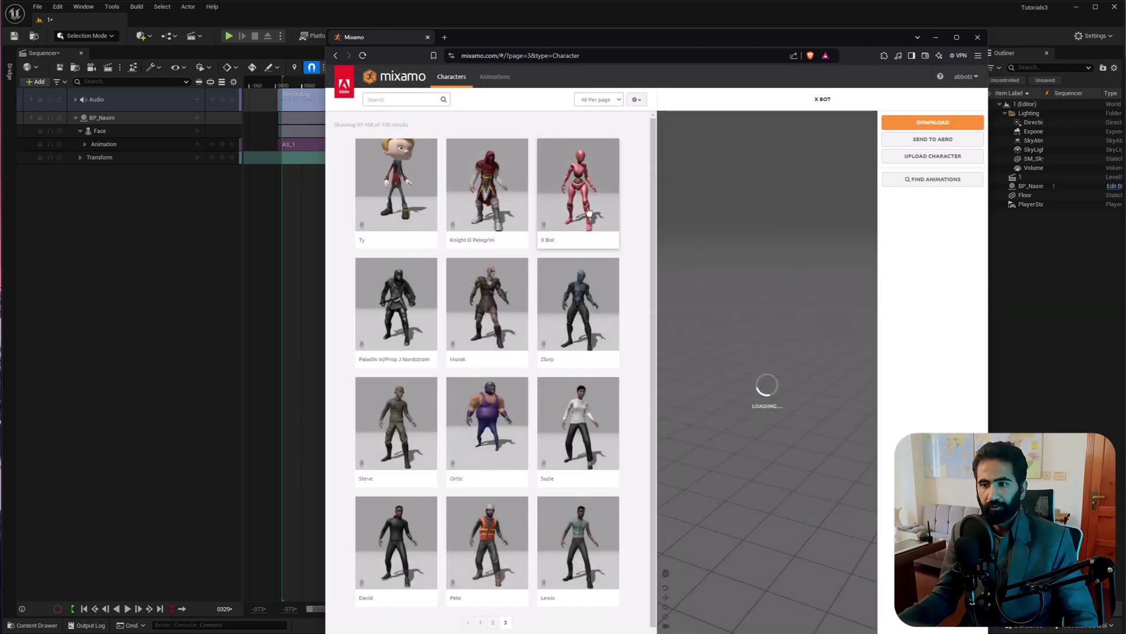
# - Search the Mixamo animations for talking and apply the seated Talking animation to X Bot
pyautogui.click(492, 78)
pyautogui.click(391, 100)
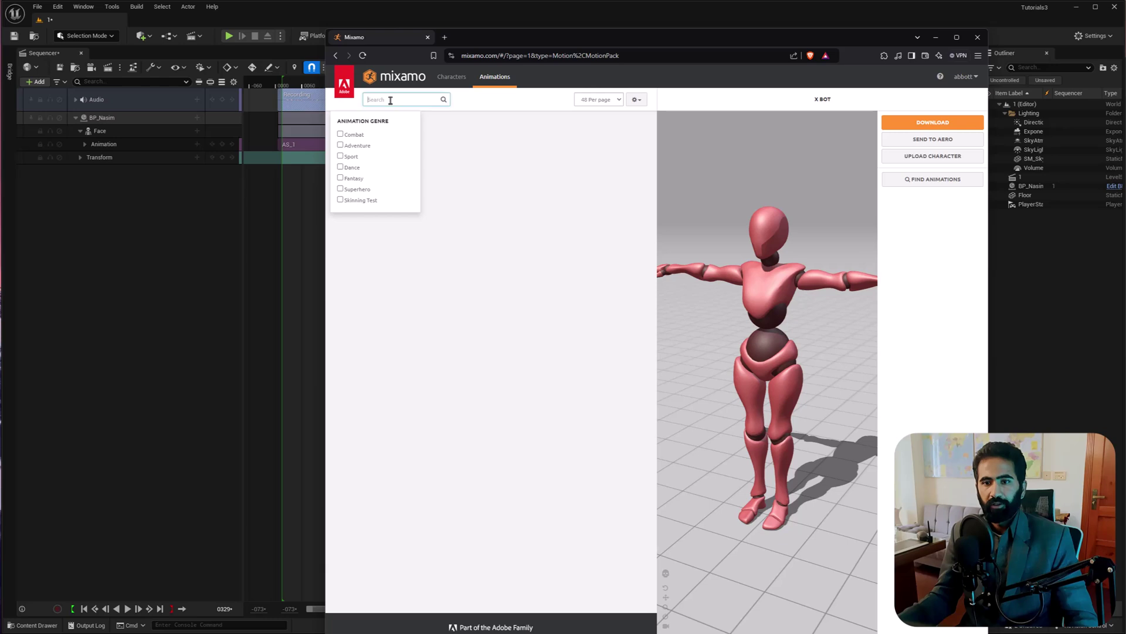
pyautogui.write('talking')
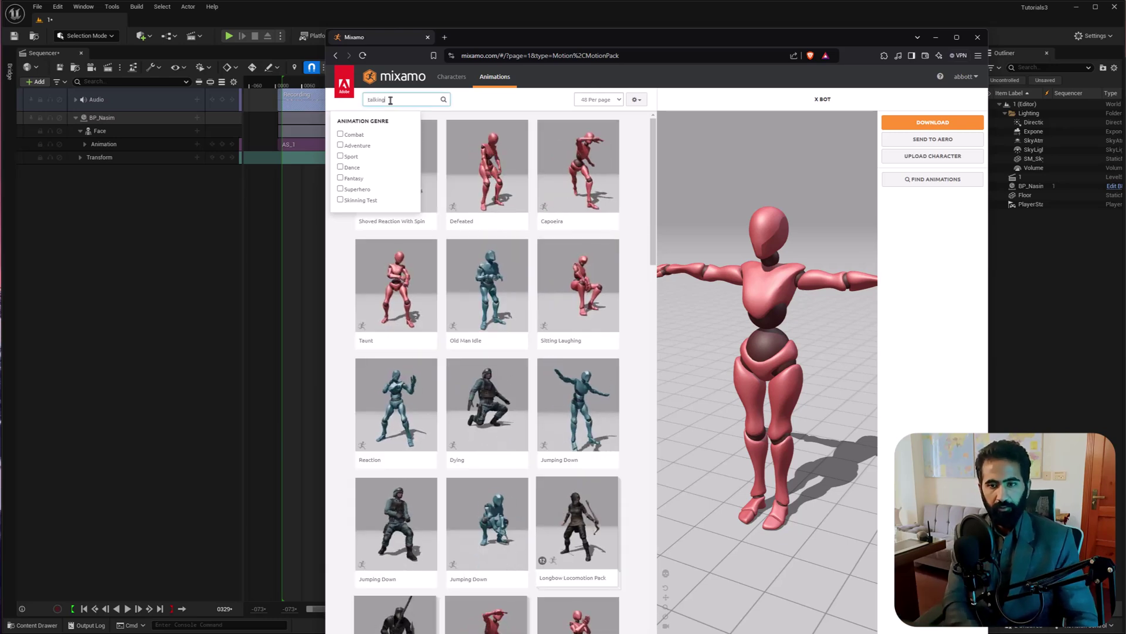
pyautogui.press('Return')
pyautogui.click(414, 246)
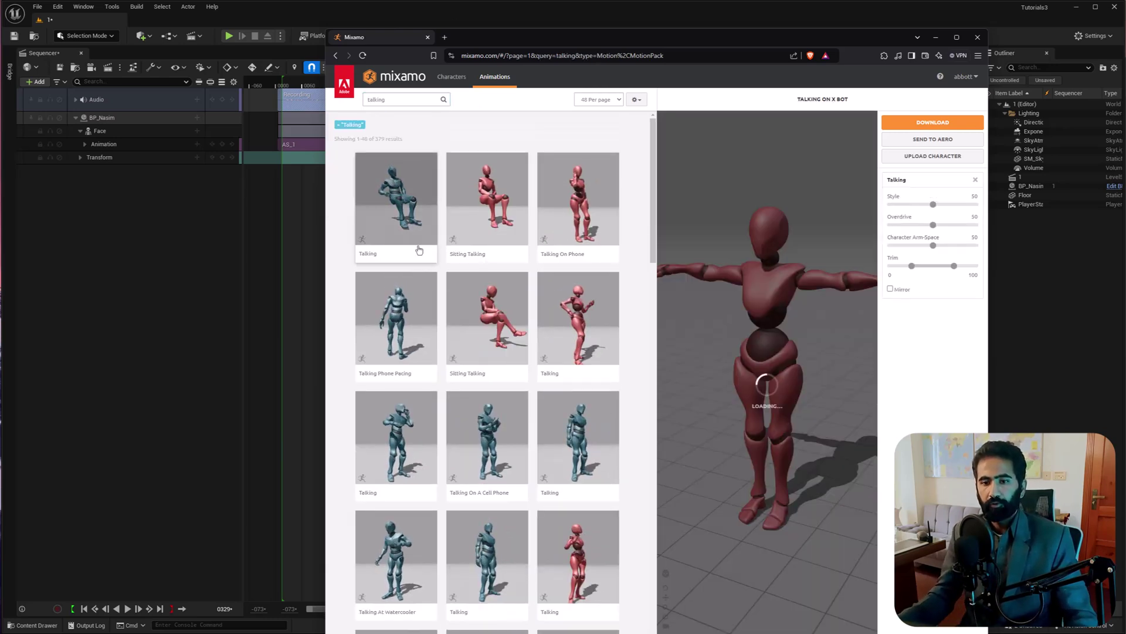
# - Download the Talking animation as FBX Binary with skin at 24 frames per second, saving it as Talking.fbx in the Mixamo folder
pyautogui.click(932, 123)
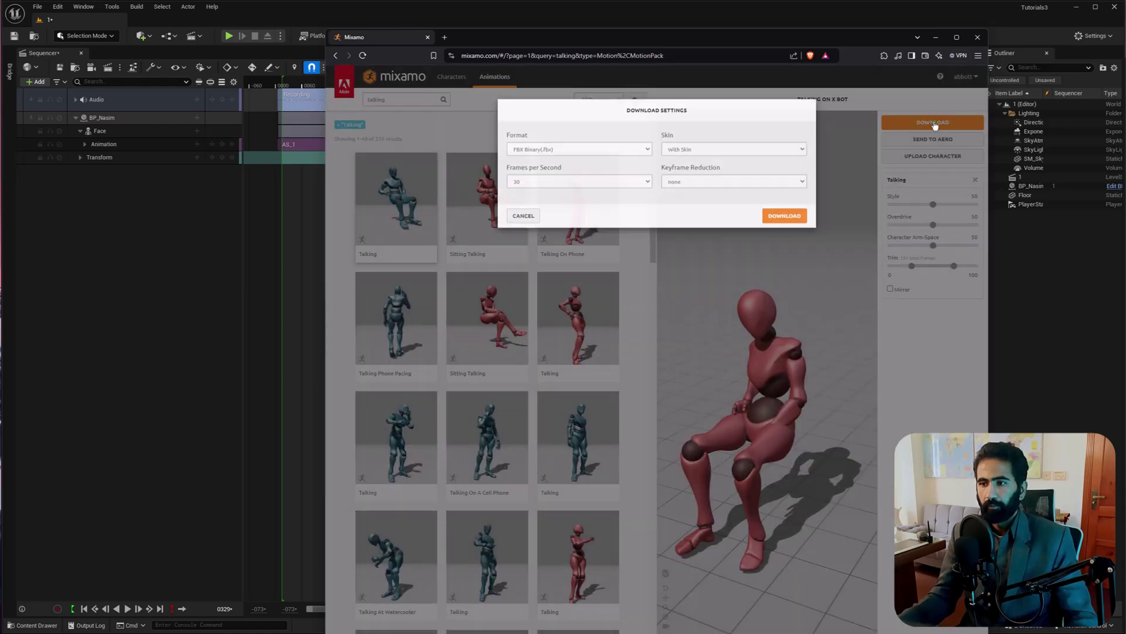
pyautogui.click(578, 193)
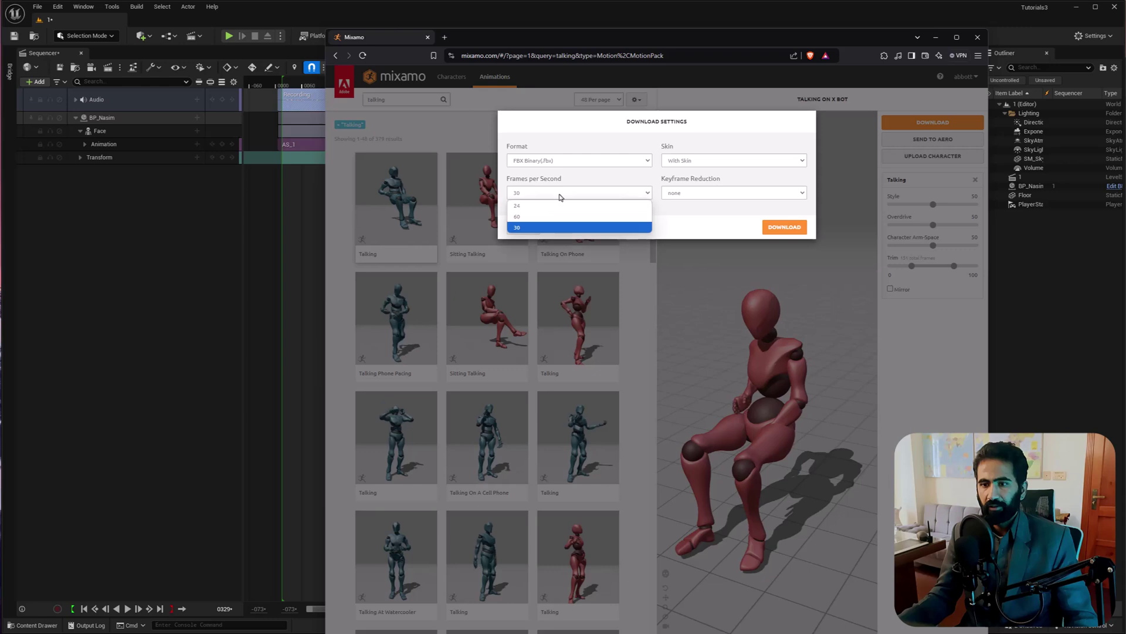
pyautogui.click(557, 201)
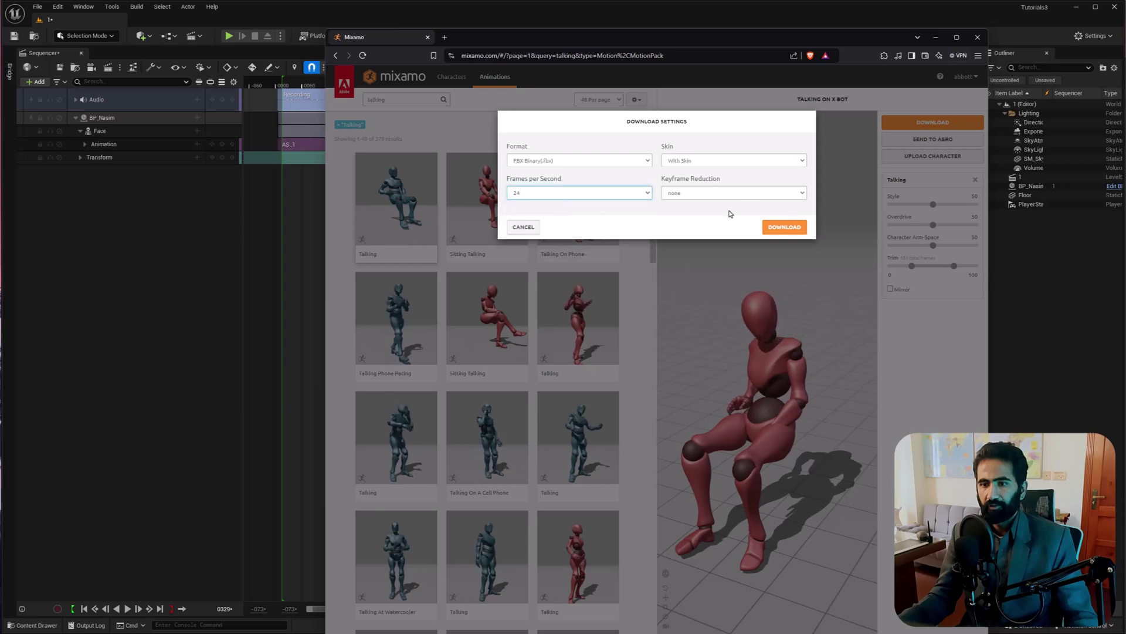
pyautogui.click(786, 228)
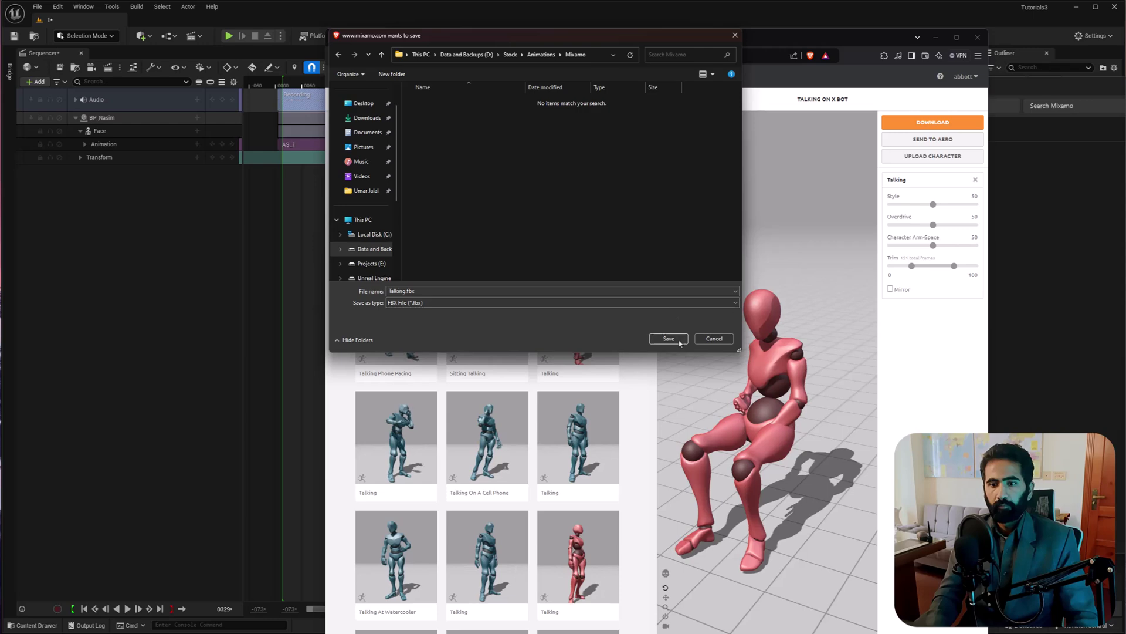
pyautogui.click(669, 340)
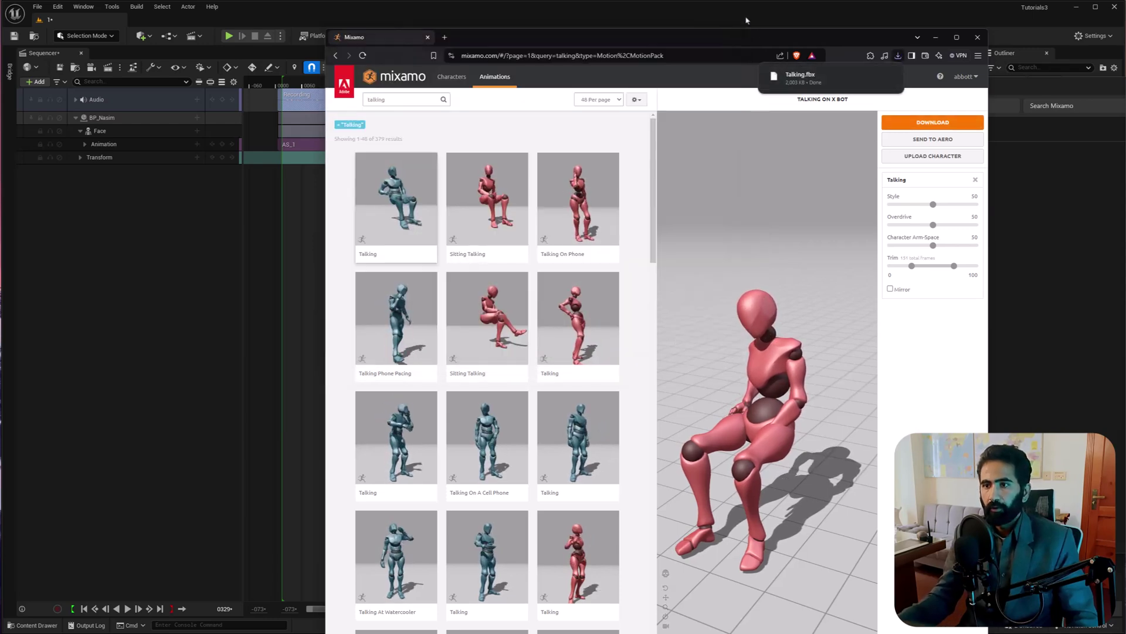
# - Switch to the Unreal Editor and create a folder named Animations in the project's Content folder
pyautogui.hotkey('alt', 'Tab')
pyautogui.hotkey('alt', 'Tab')
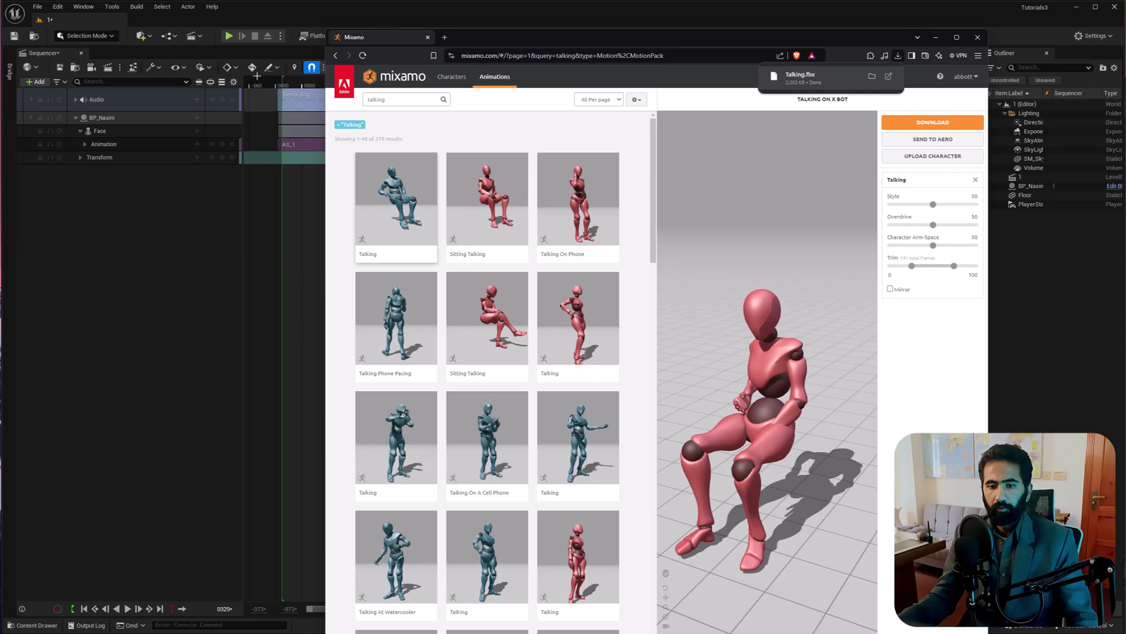
pyautogui.click(299, 23)
pyautogui.hotkey('ctrl', 'space')
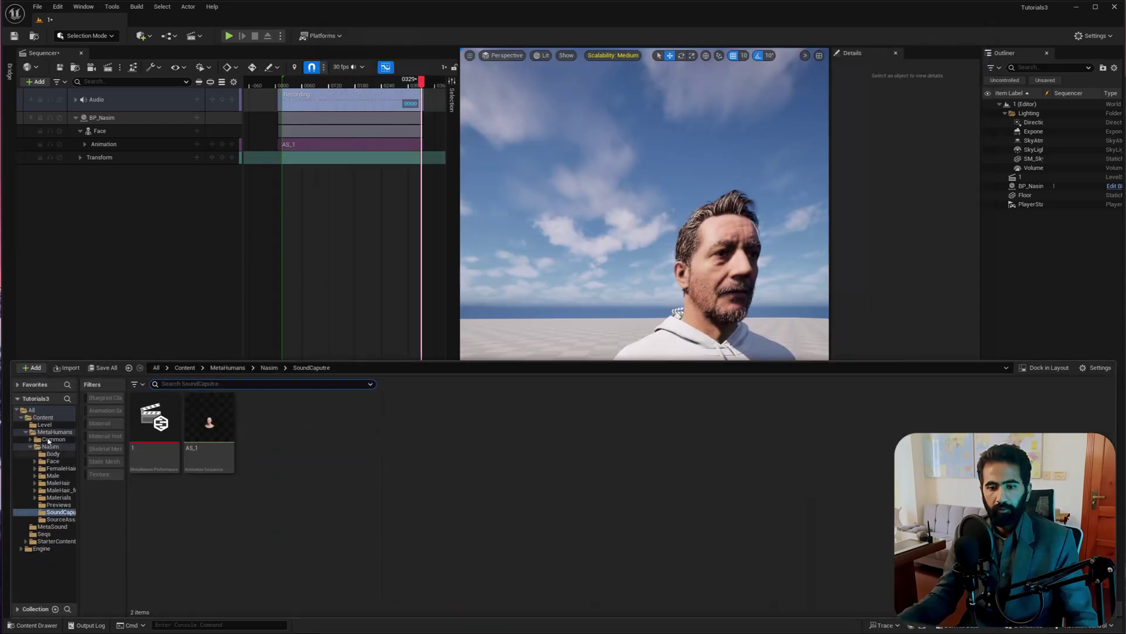
pyautogui.click(29, 448)
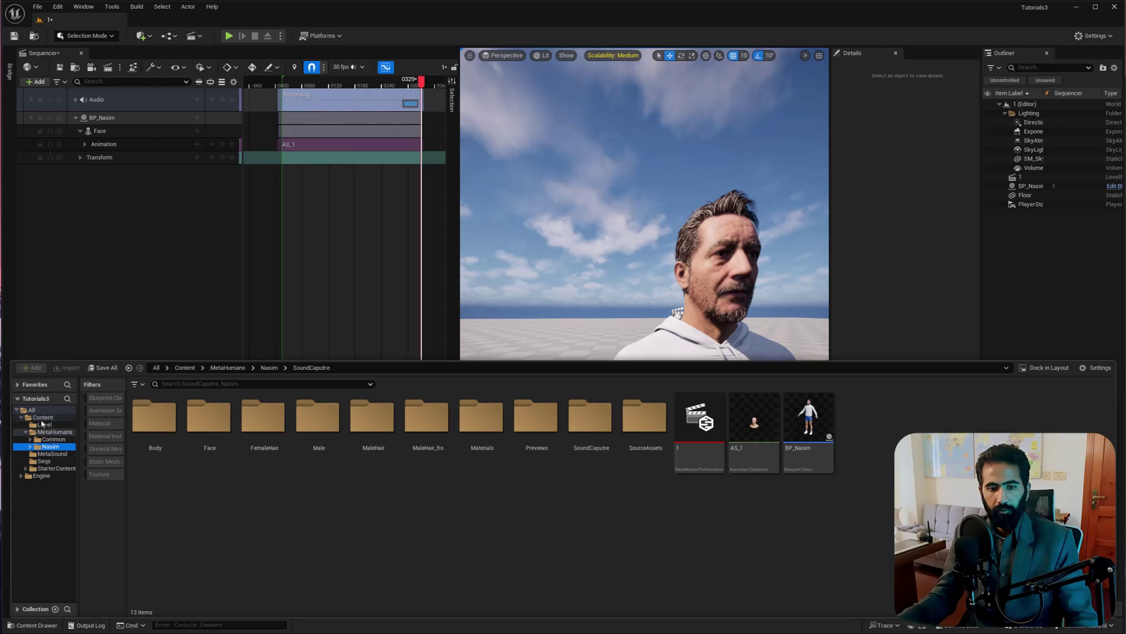
pyautogui.click(42, 417)
pyautogui.rightClick(202, 504)
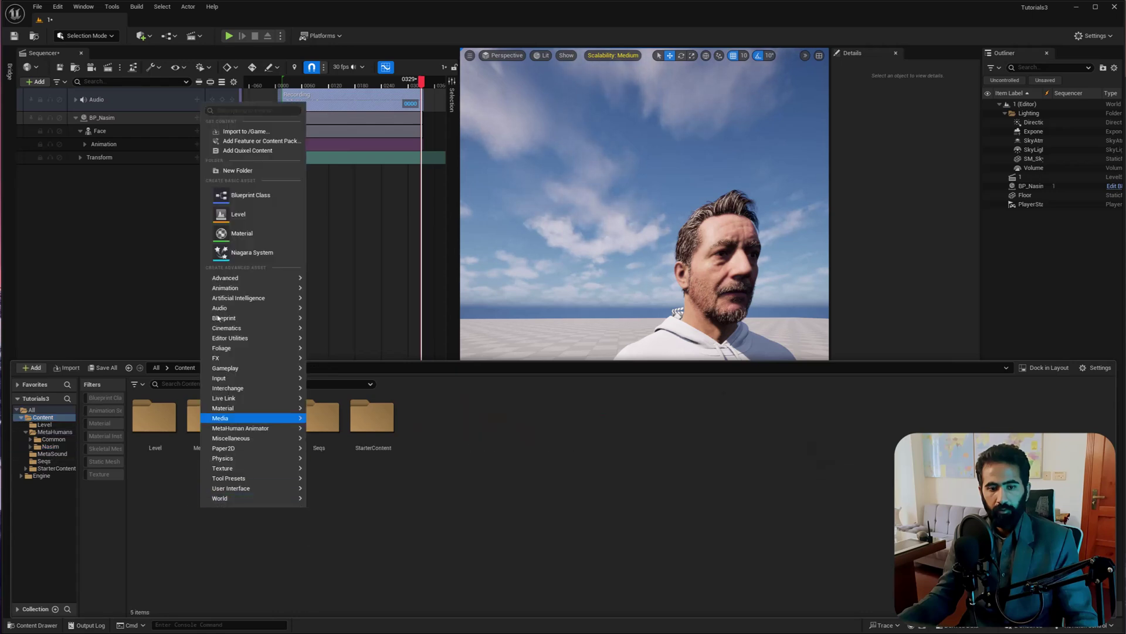
pyautogui.click(229, 171)
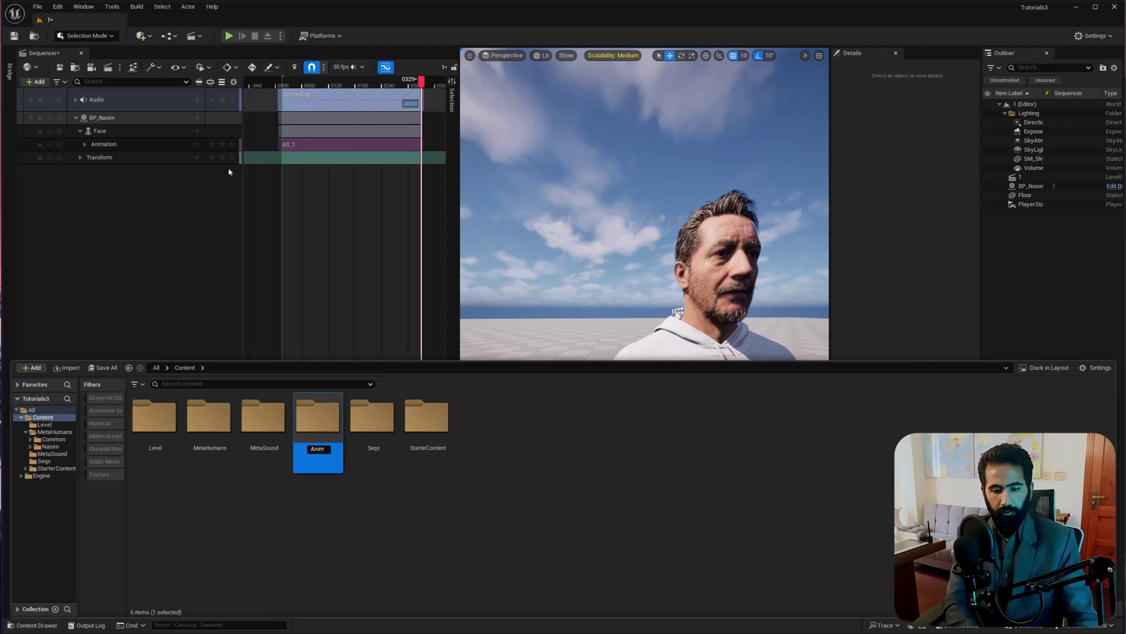
pyautogui.write('Animations')
pyautogui.press('Return')
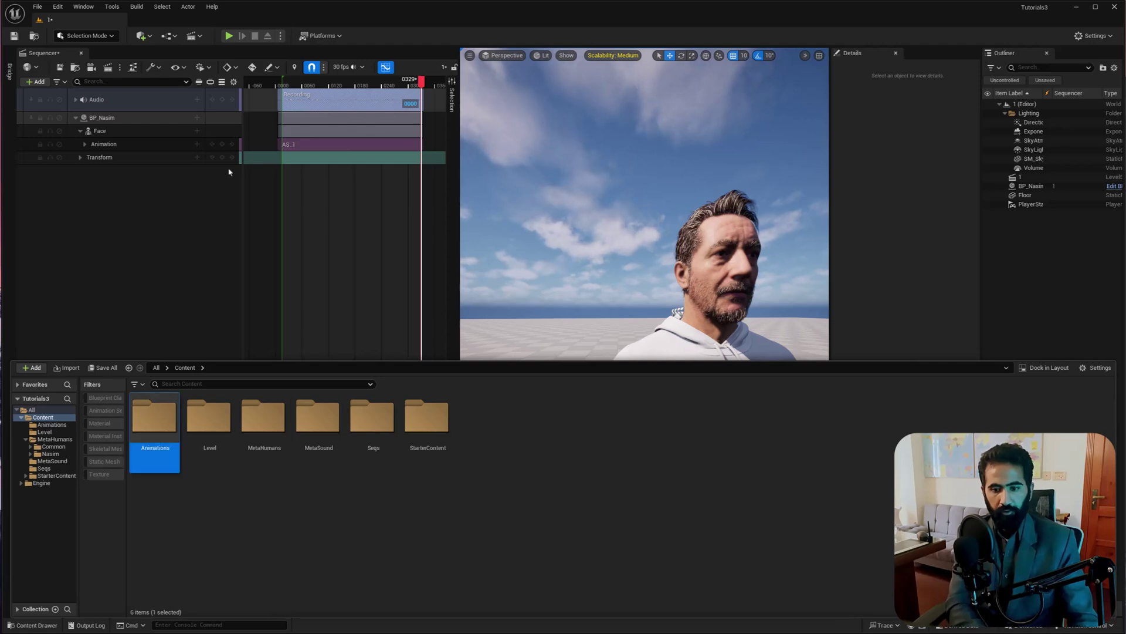
# - Import Talking.fbx from the Mixamo folder into the Animations folder with the default assets pipeline settings
pyautogui.doubleClick(162, 411)
pyautogui.hotkey('alt', 'Tab')
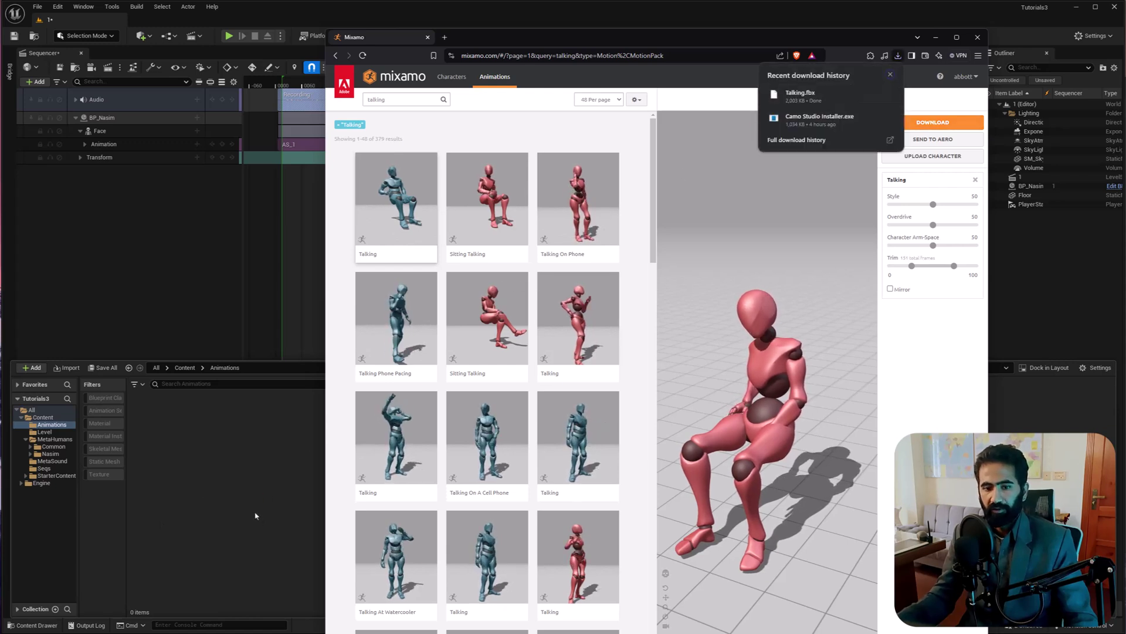
pyautogui.click(436, 5)
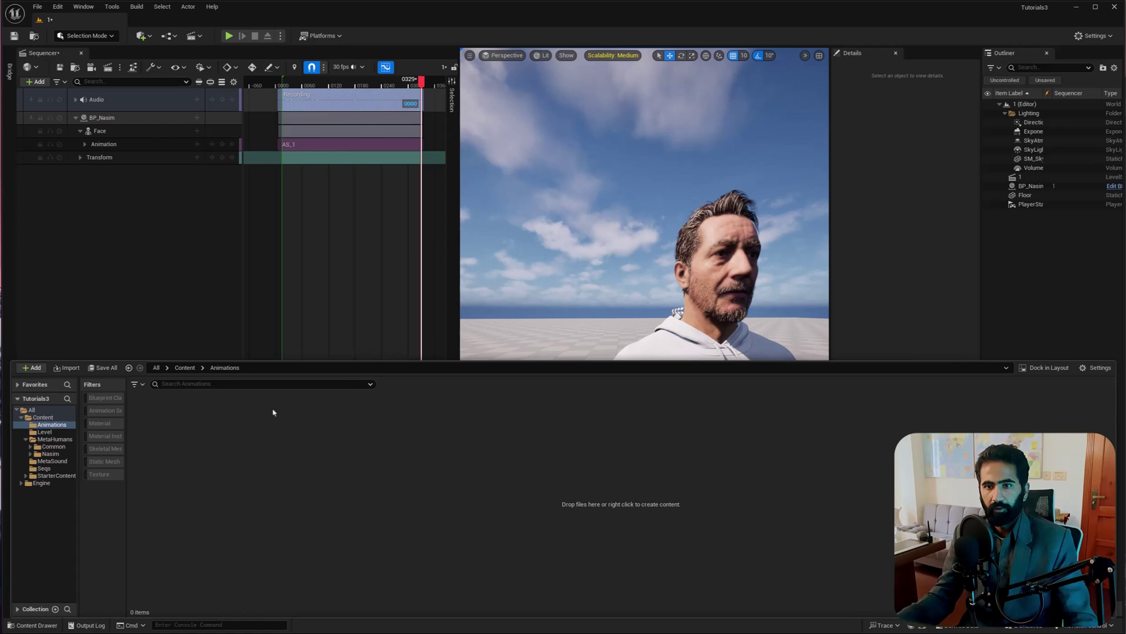
pyautogui.scroll(-3, 846, 406)
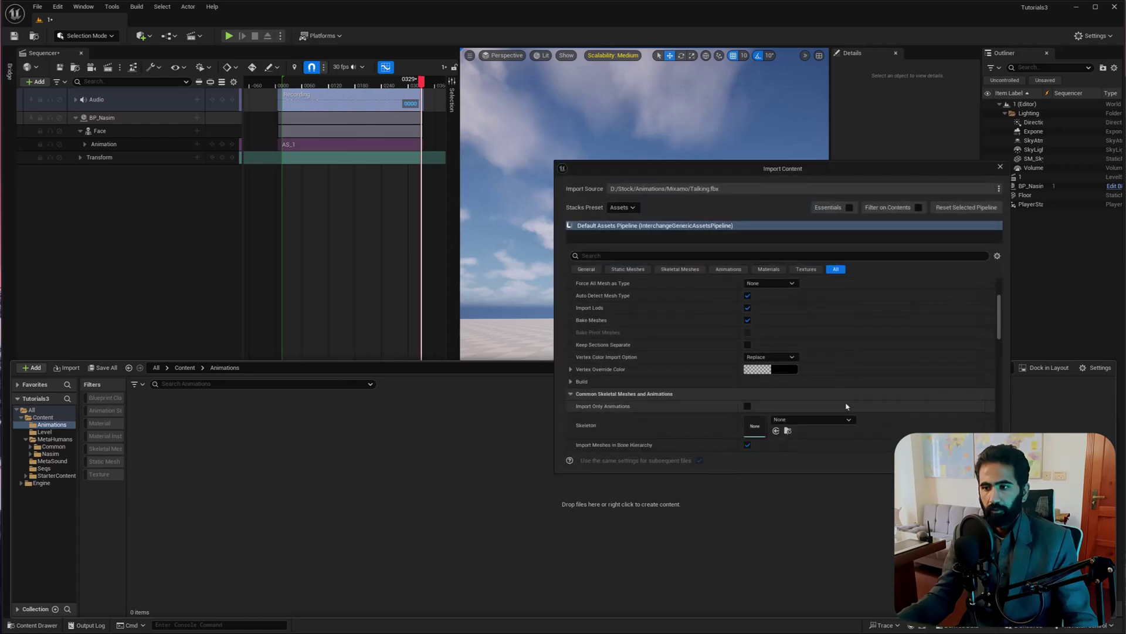
pyautogui.scroll(3, 847, 406)
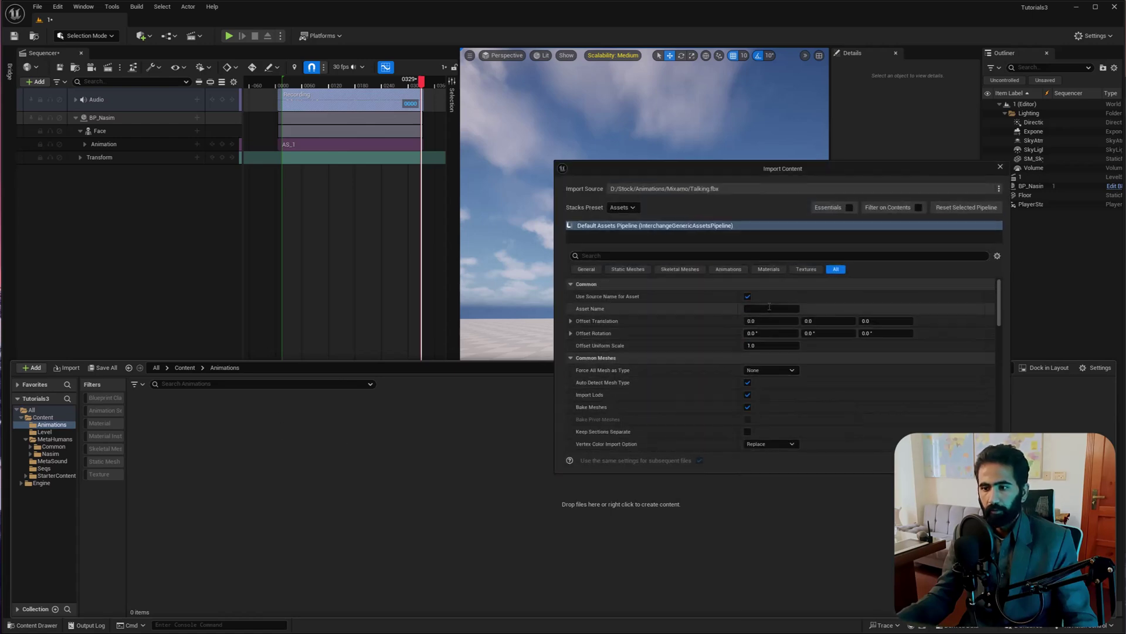
pyautogui.scroll(-5, 657, 376)
pyautogui.scroll(-10, 788, 353)
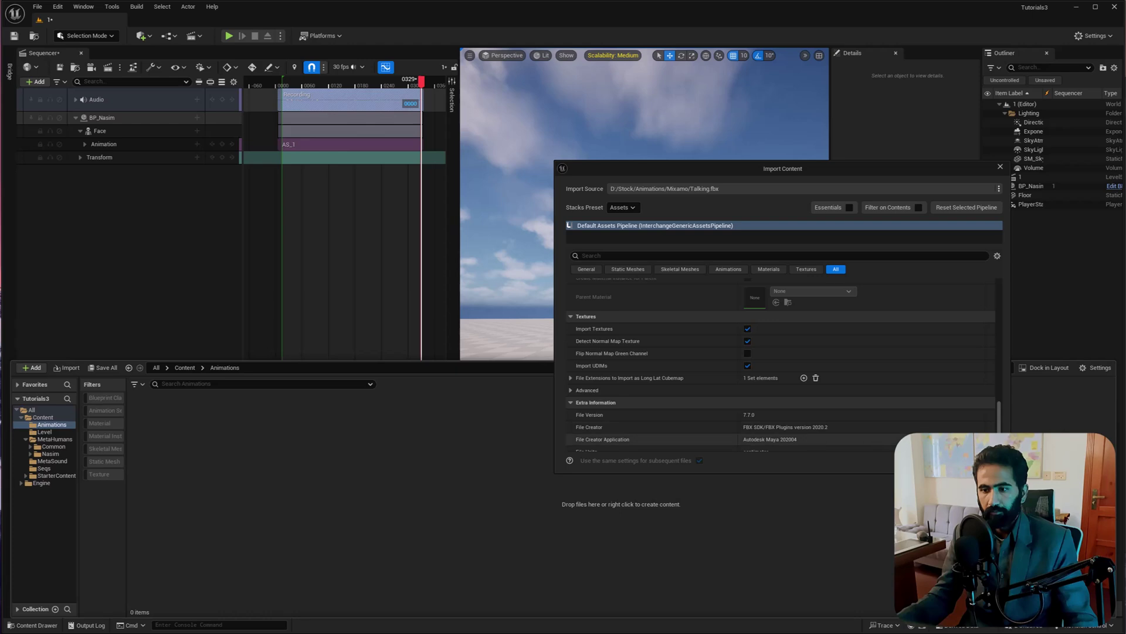
pyautogui.click(950, 461)
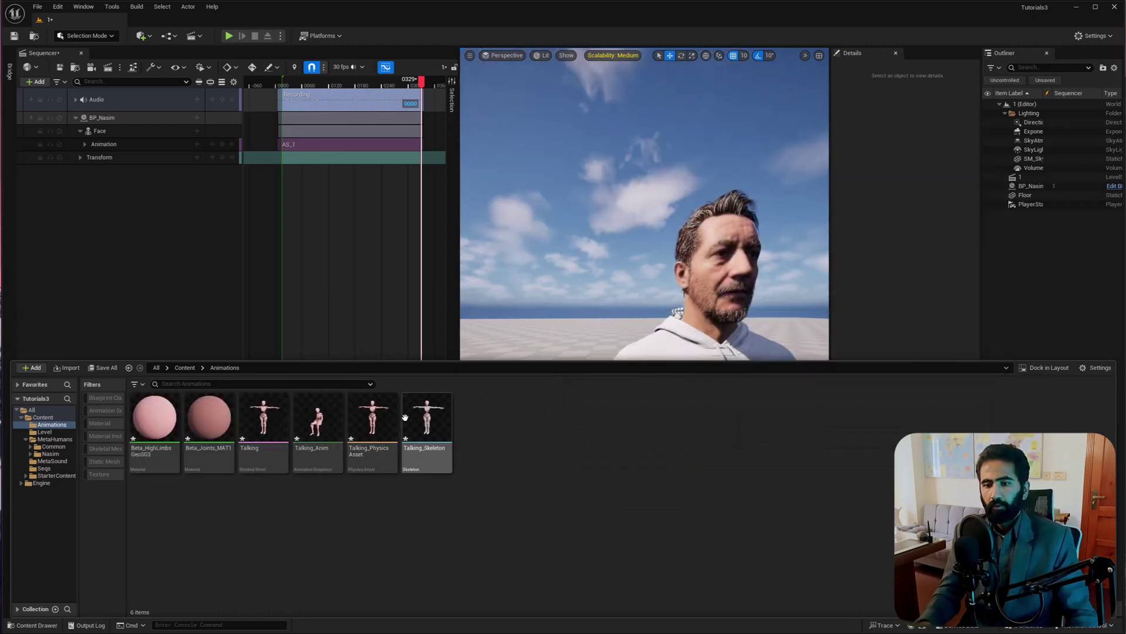
# - Open the BP_Nasim blueprint, select its Body component and locate the assigned skeletal mesh in the project content
pyautogui.rightClick(317, 423)
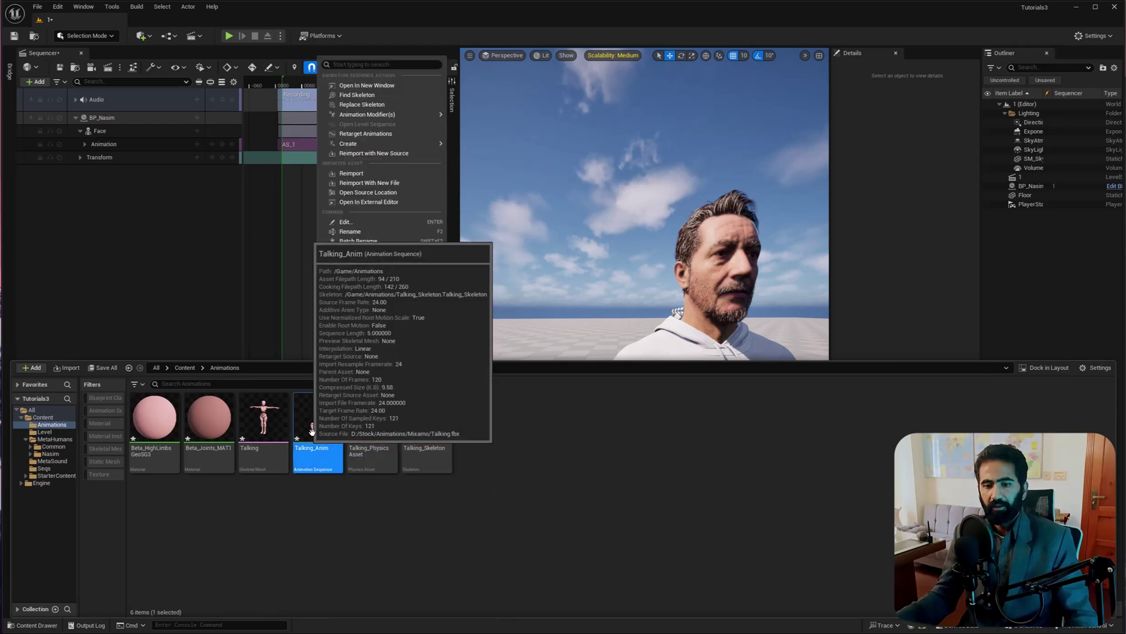
pyautogui.click(321, 433)
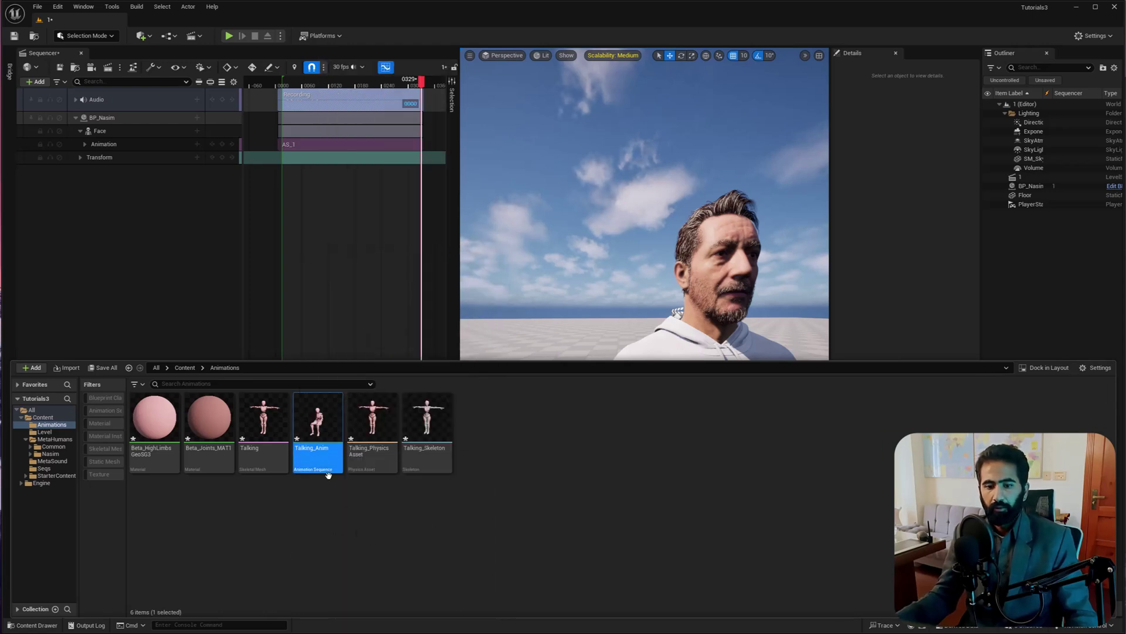
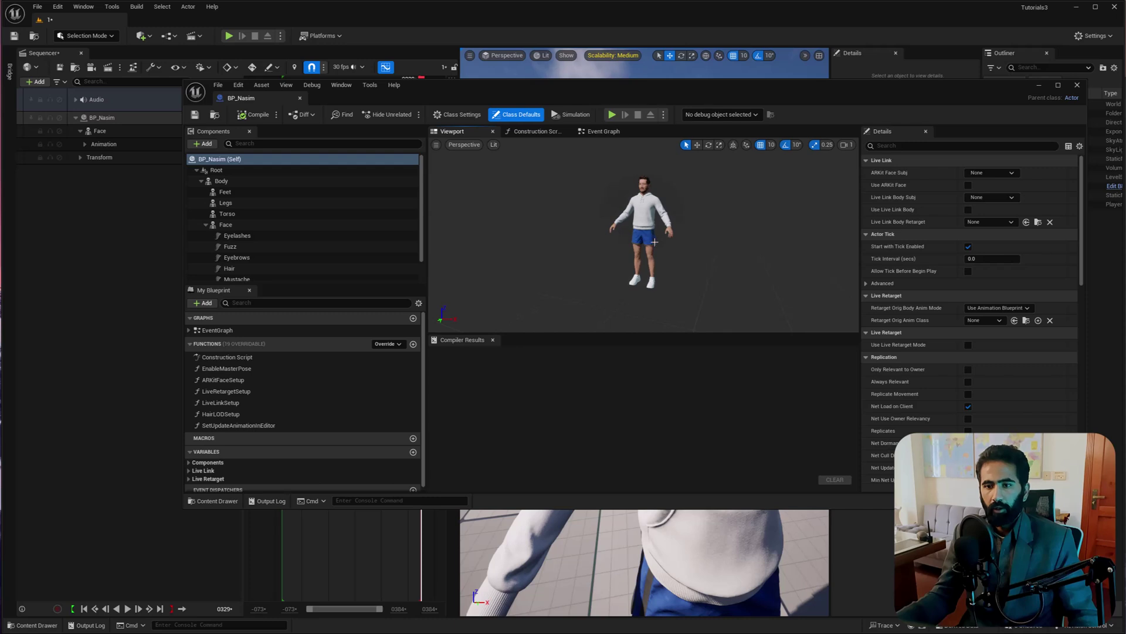
pyautogui.click(205, 224)
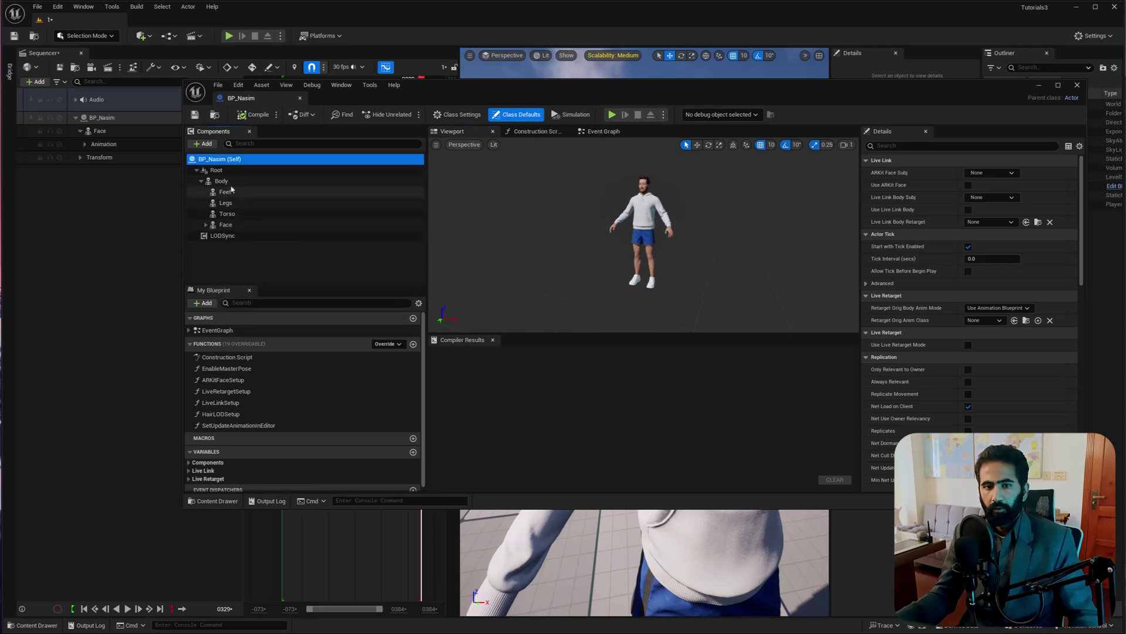
pyautogui.click(250, 181)
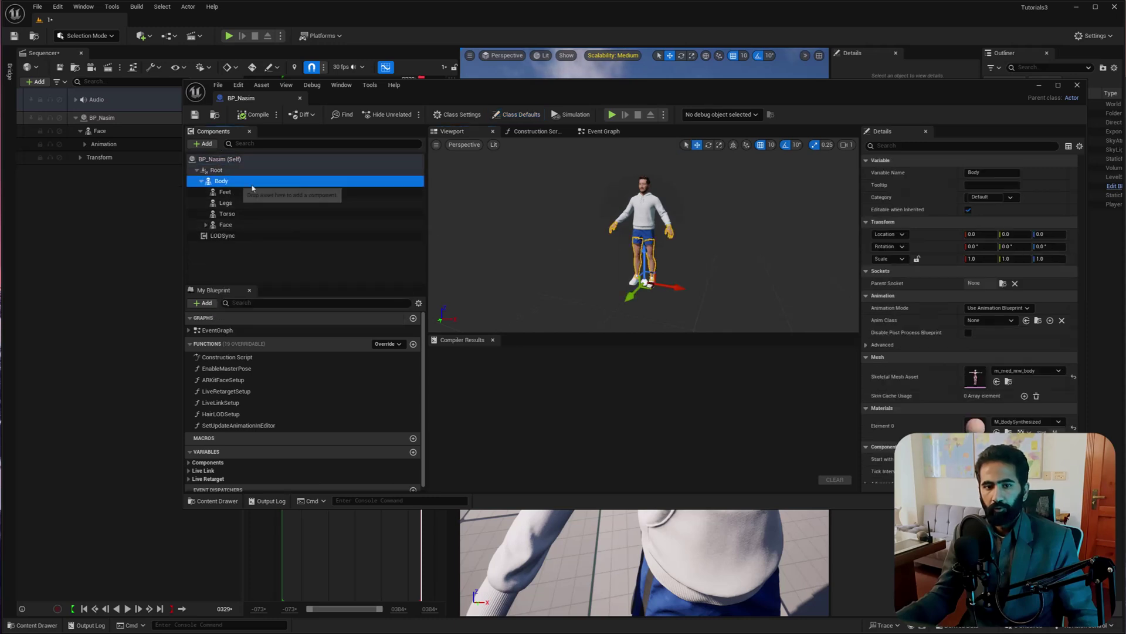
pyautogui.click(1009, 382)
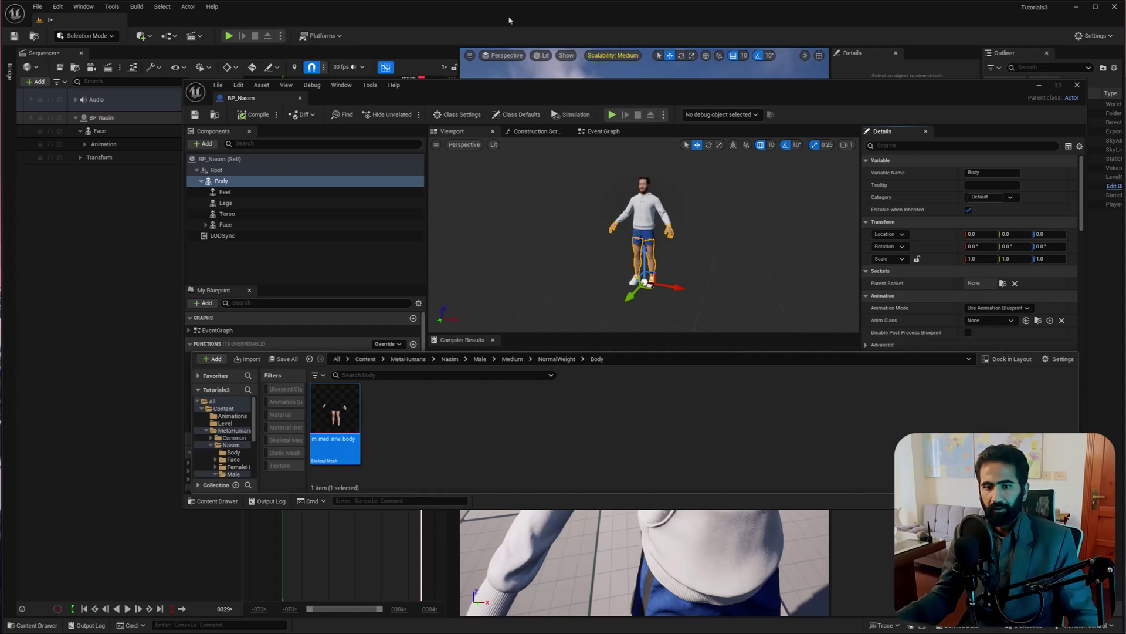
# - Return to the Animations folder and open Retarget Animations for Talking_Anim, placing its window beside the BP_Nasim blueprint
pyautogui.hotkey('ctrl', 'space')
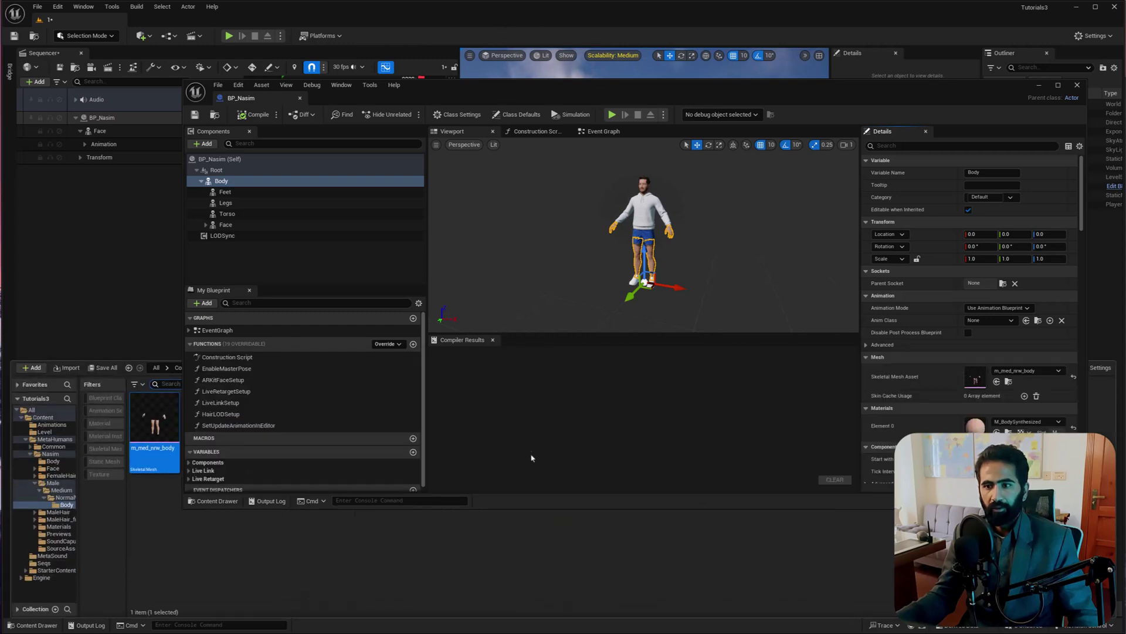
pyautogui.click(50, 425)
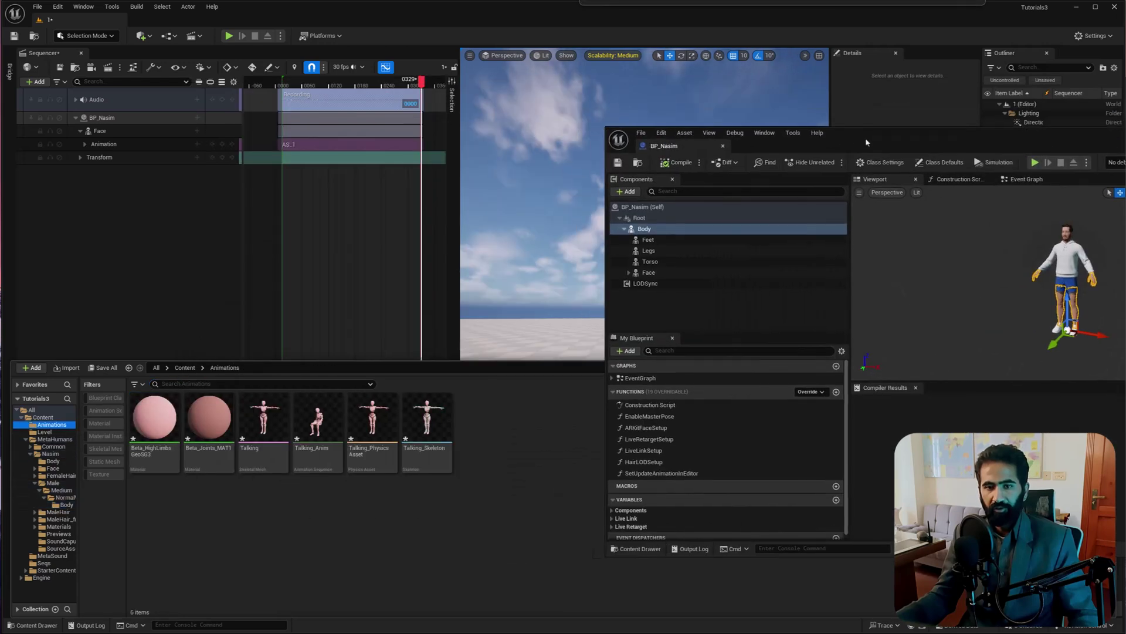
pyautogui.rightClick(321, 426)
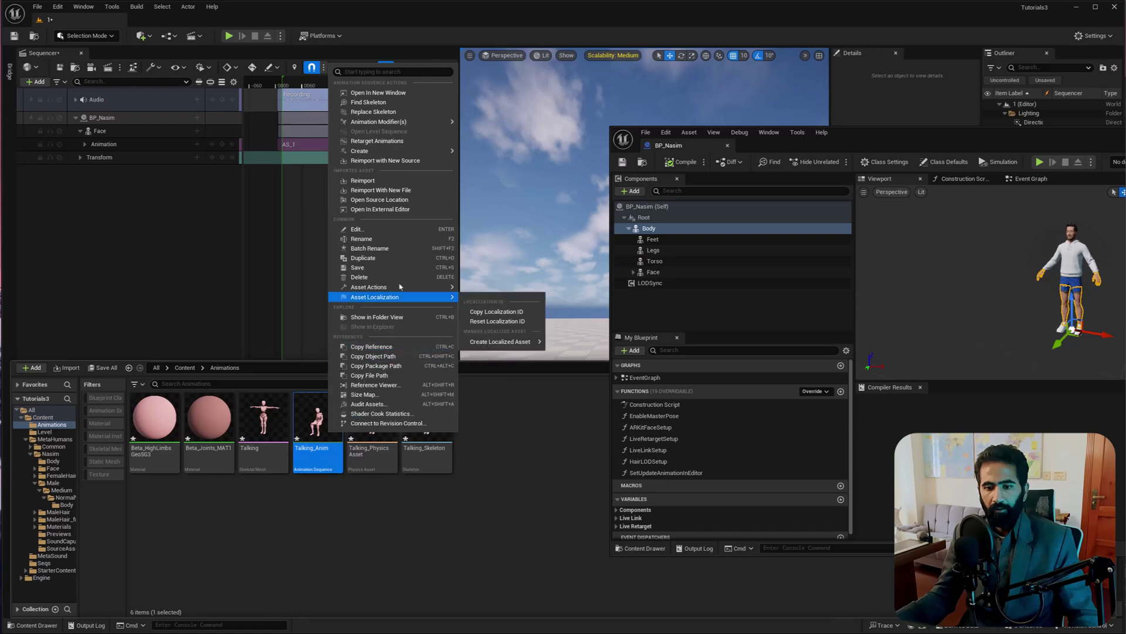
pyautogui.click(384, 140)
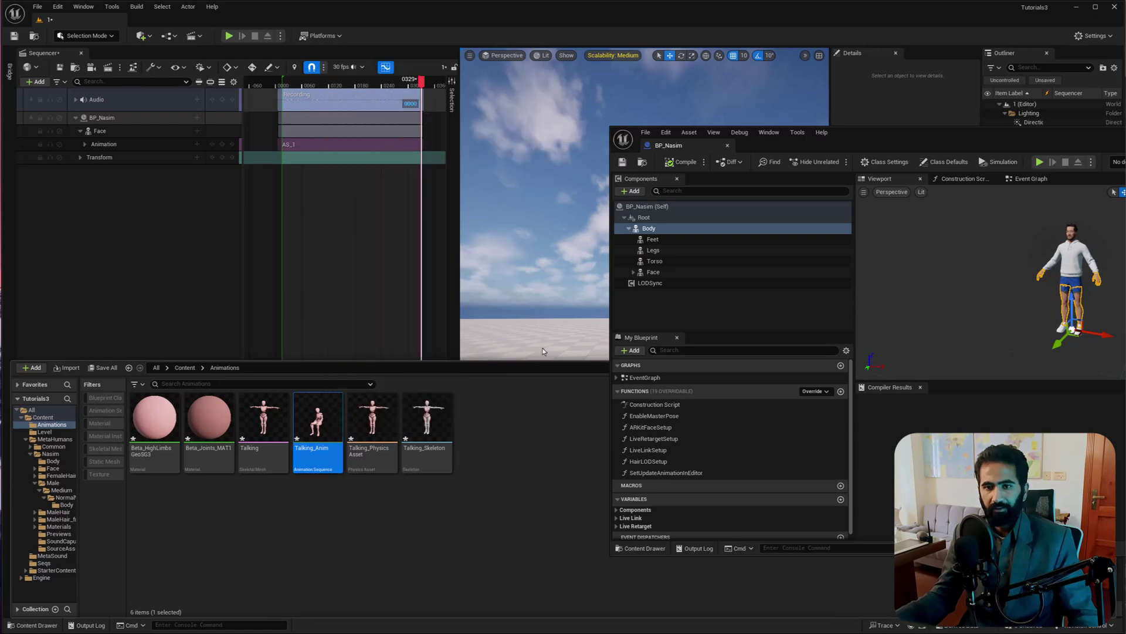
pyautogui.moveTo(870, 152); pyautogui.dragTo(428, 72)
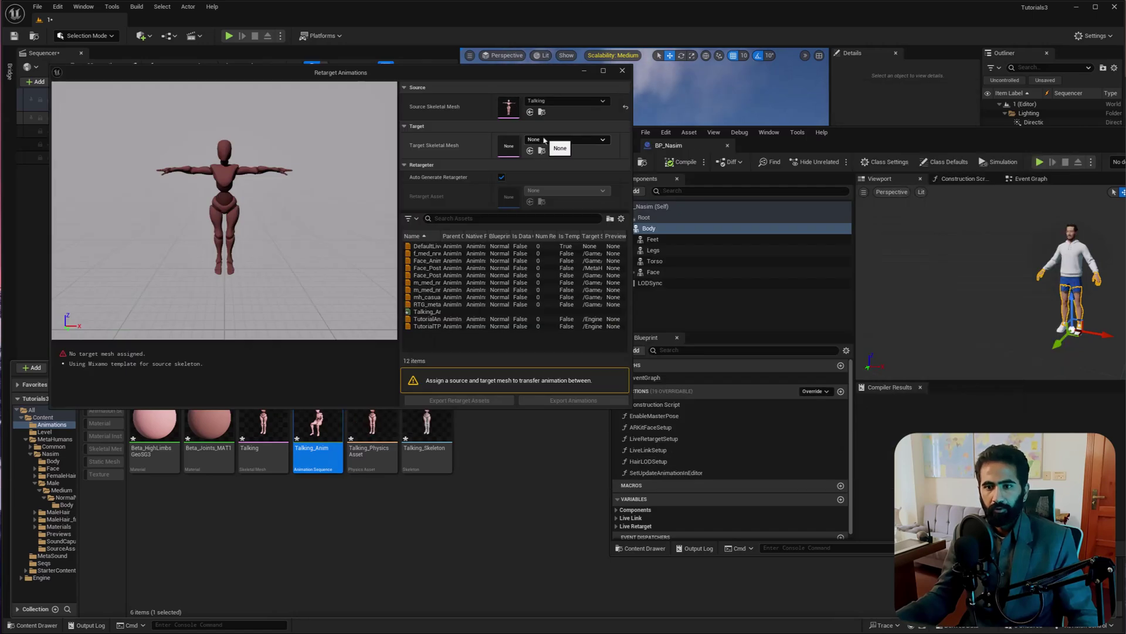
# - Set the target skeletal mesh of the retarget to m_med_nrw_body
pyautogui.click(545, 140)
pyautogui.write('m_med')
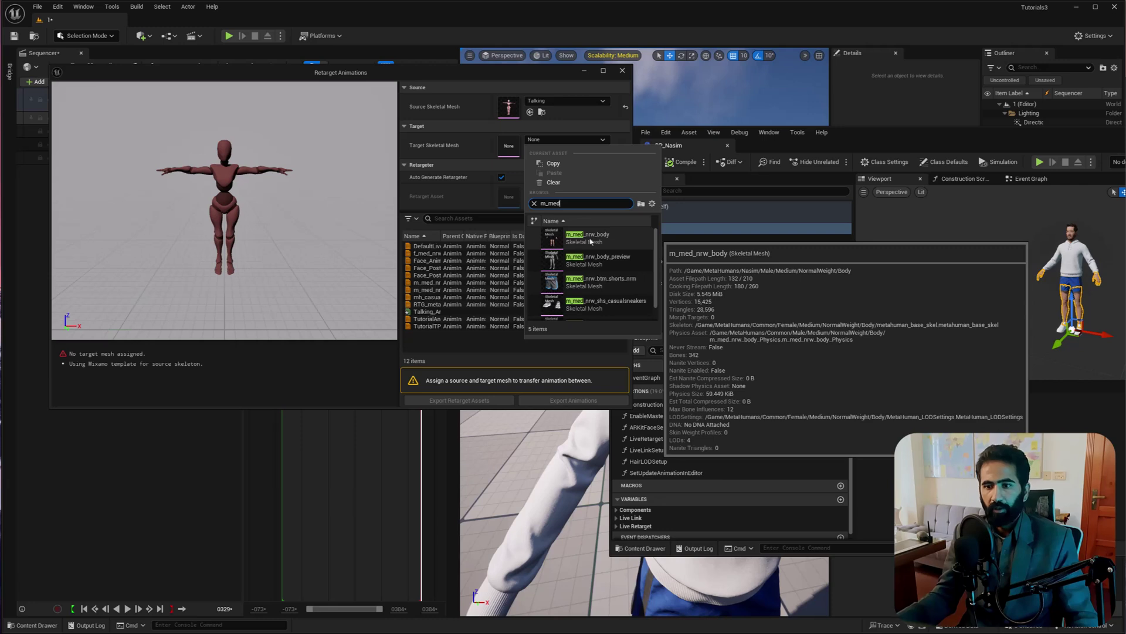
pyautogui.click(590, 237)
# - Check the target mesh by locating the BP_Nasim Body component's skeletal mesh in the project content, then return to Retarget Animations
pyautogui.click(997, 147)
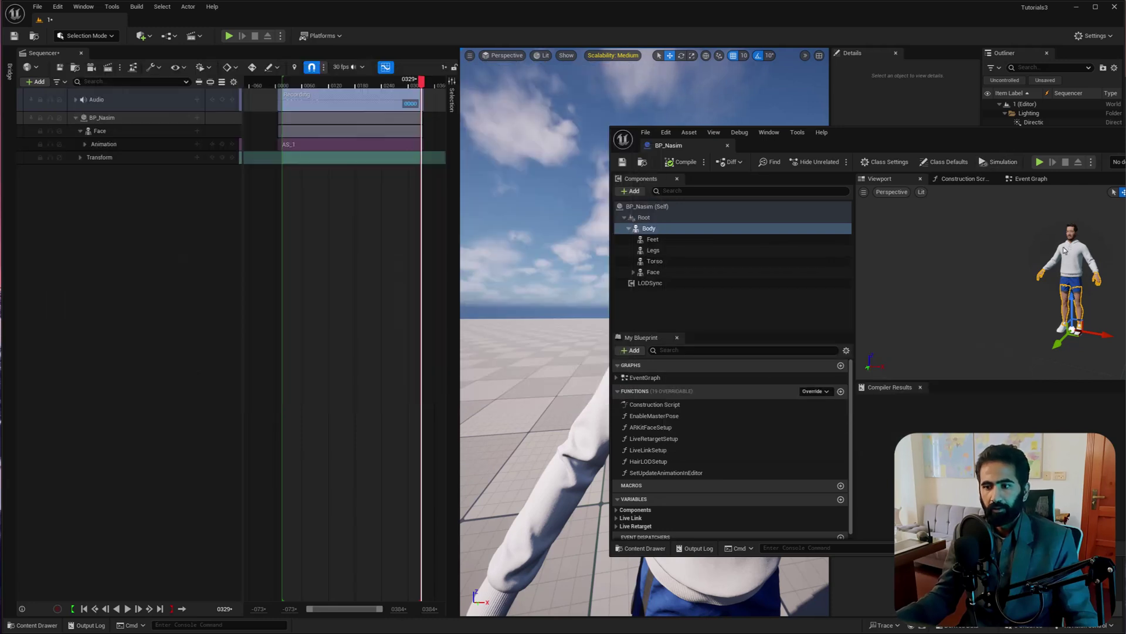
pyautogui.click(640, 548)
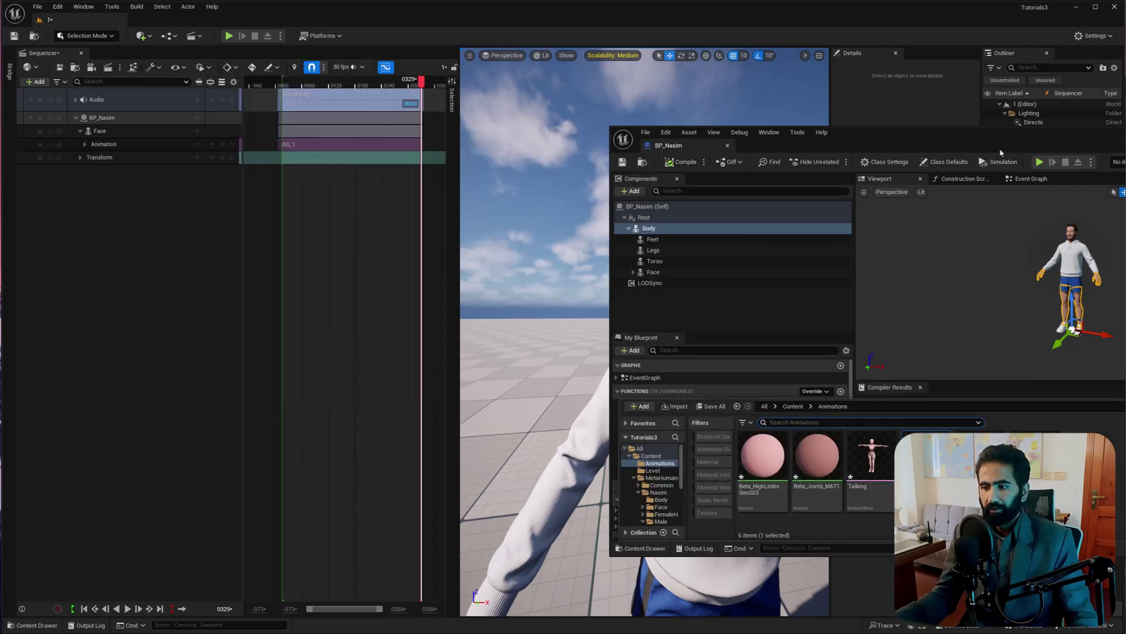
pyautogui.click(713, 229)
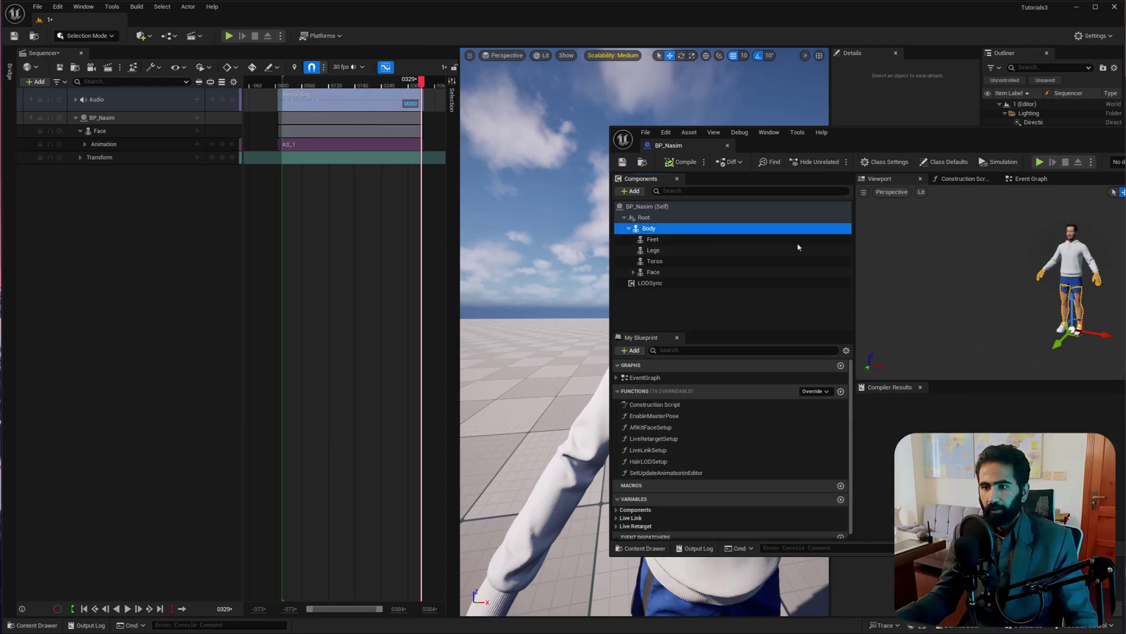
pyautogui.hotkey('ctrl', 'b')
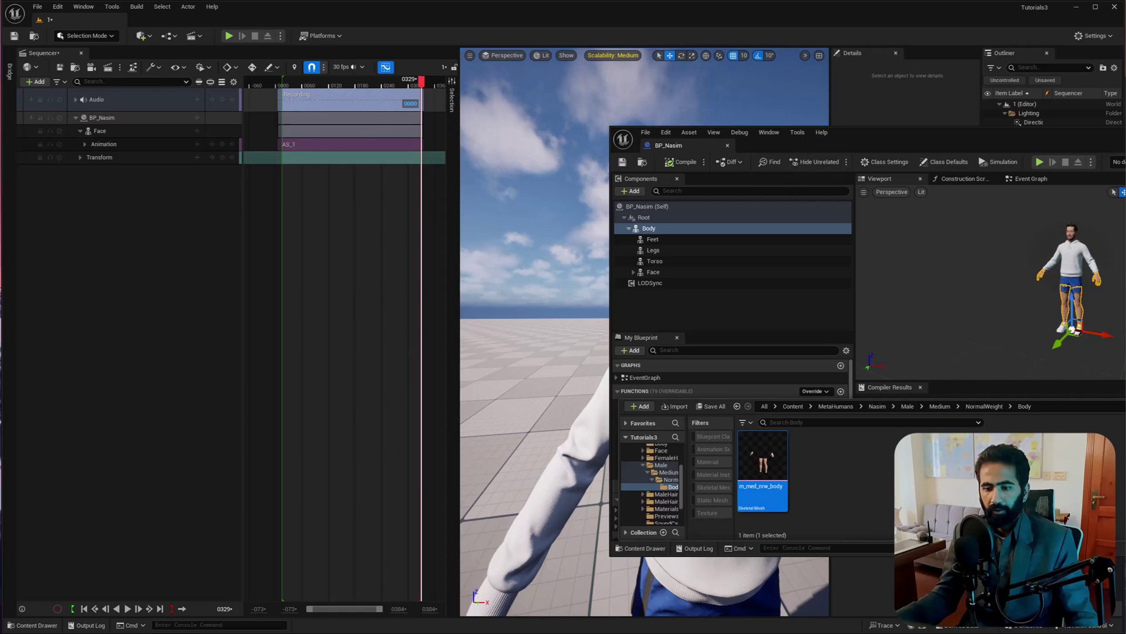
pyautogui.moveTo(889, 631)
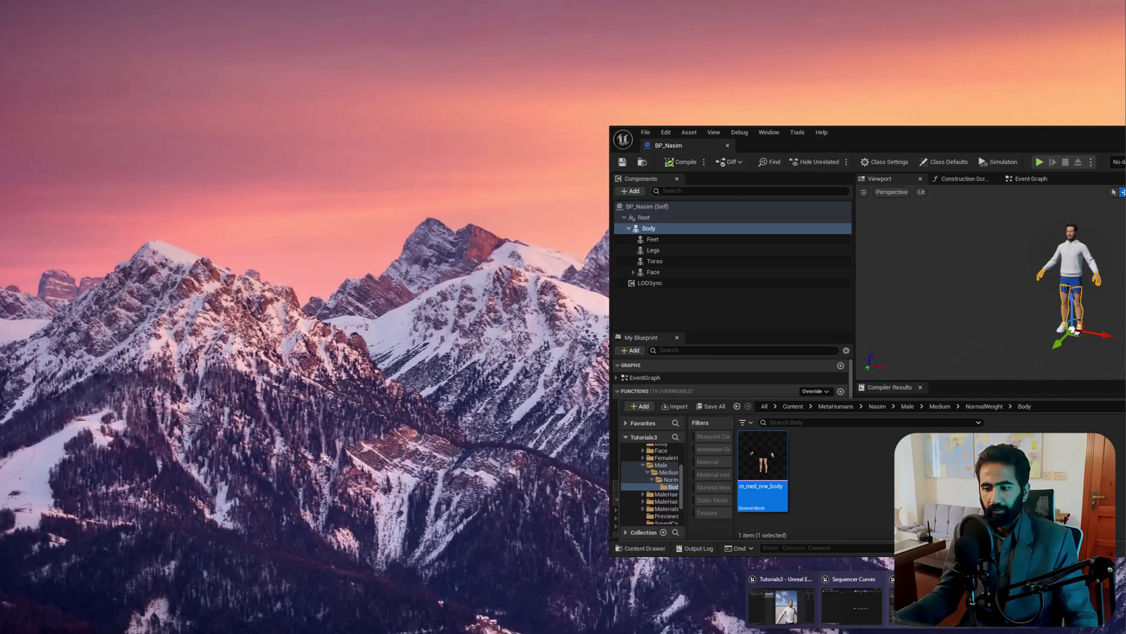
pyautogui.click(855, 605)
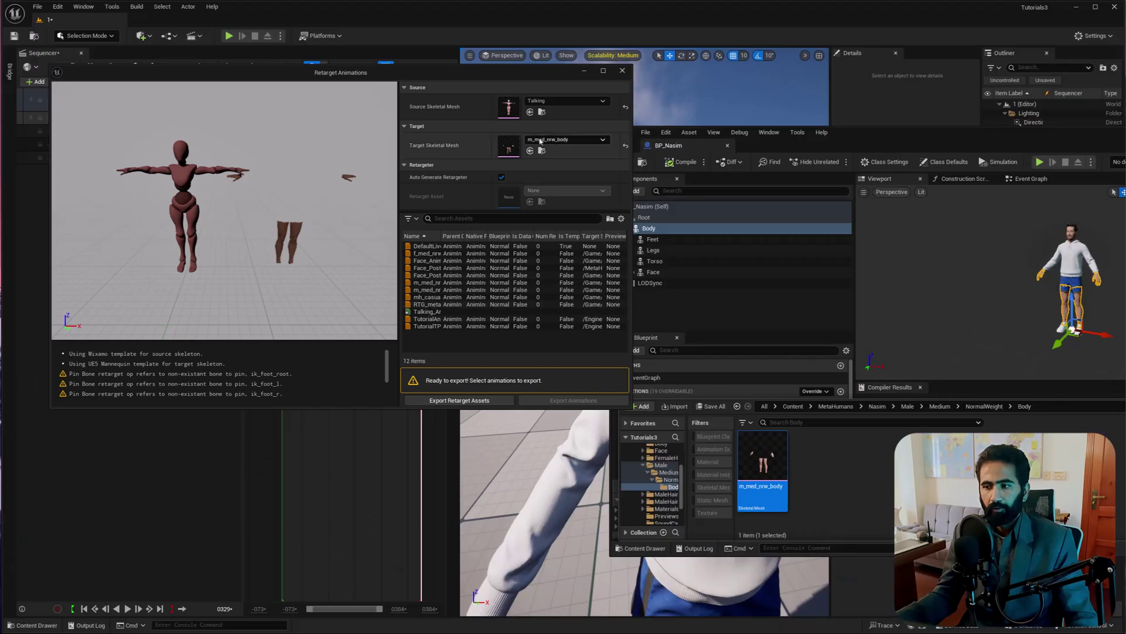
# - Export the retargeted Talking_Anim into a new ReTargeted folder inside Animations with the default batch options, and close the extra editor windows
pyautogui.moveTo(426, 313)
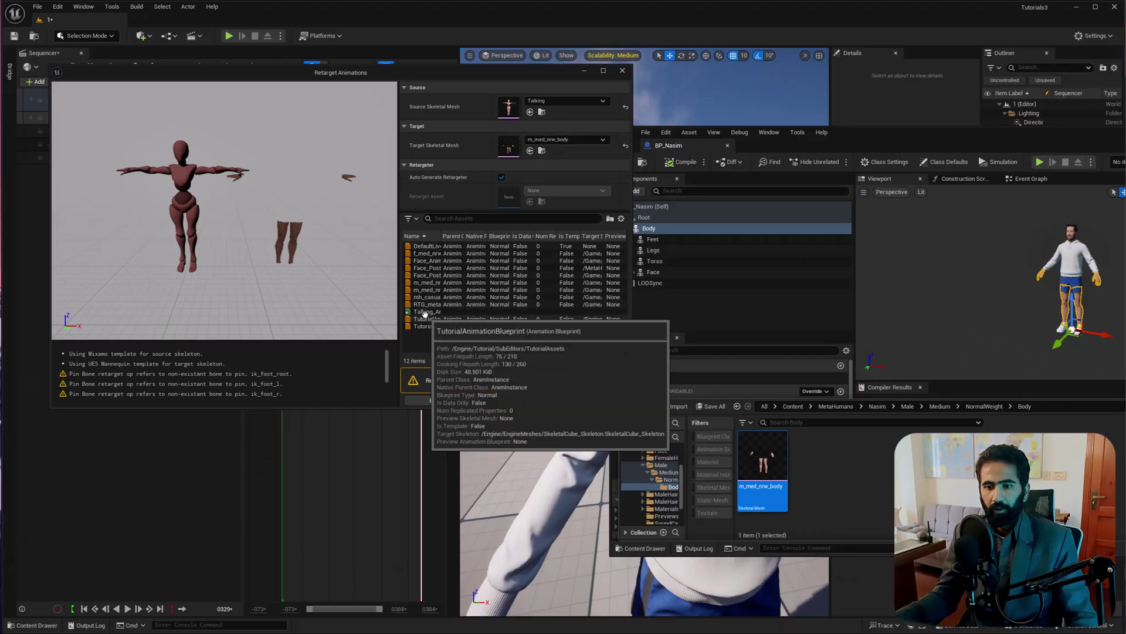
pyautogui.click(425, 312)
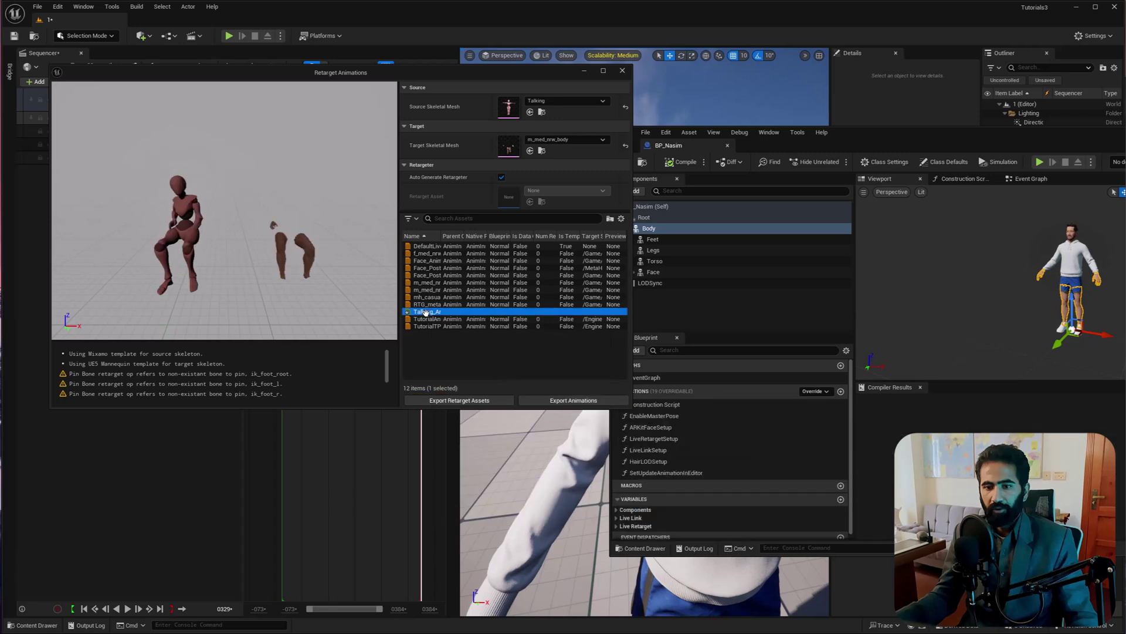
pyautogui.click(551, 399)
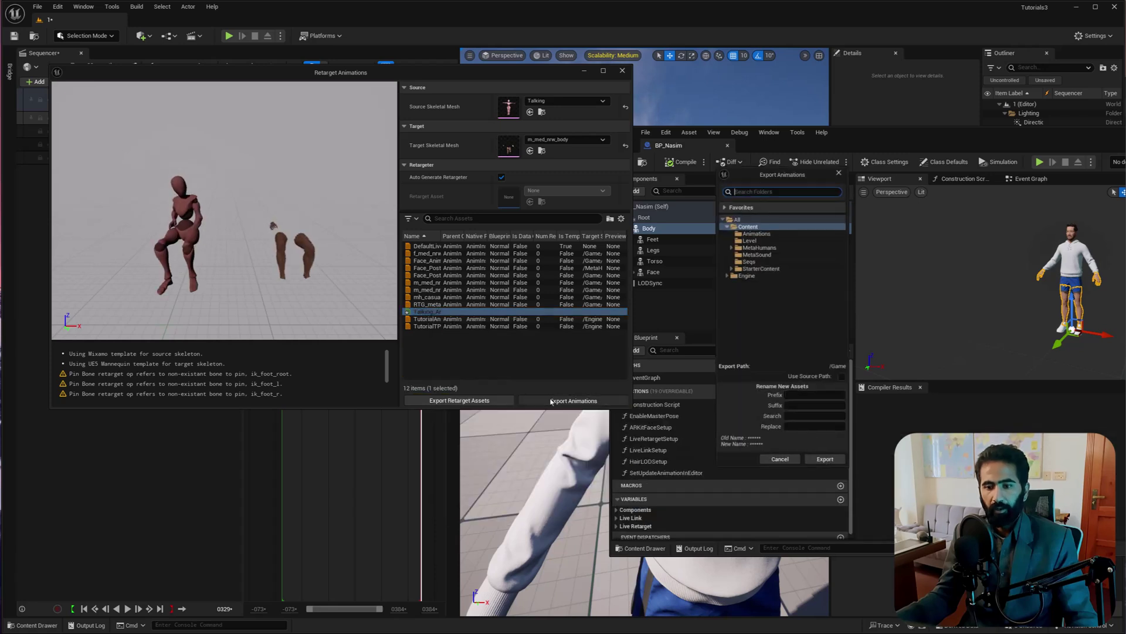
pyautogui.click(745, 230)
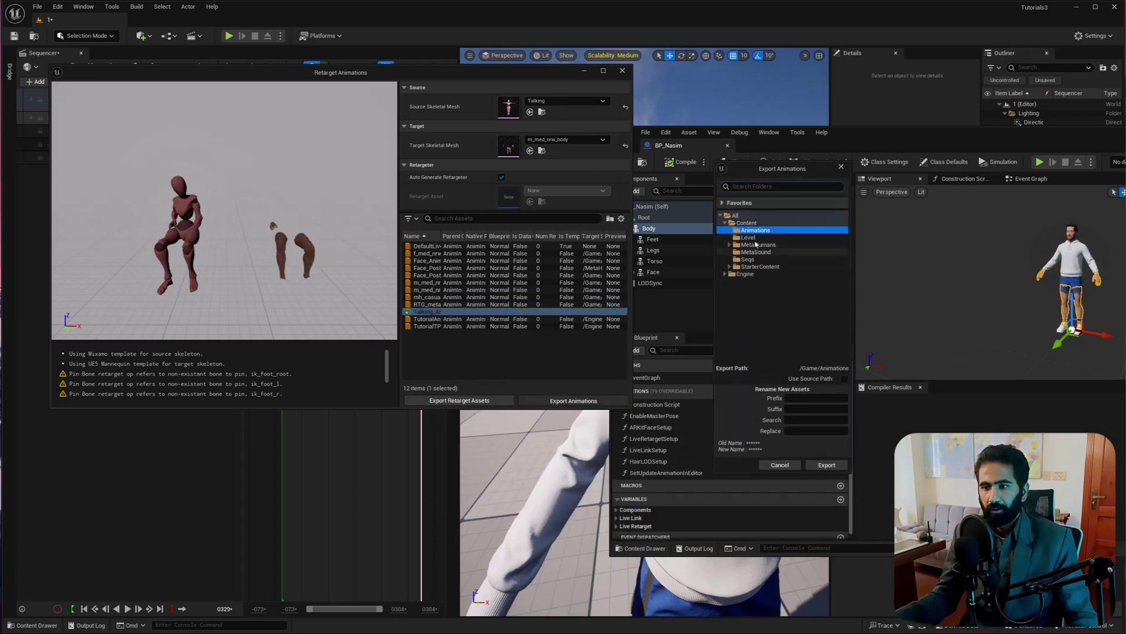
pyautogui.click(787, 239)
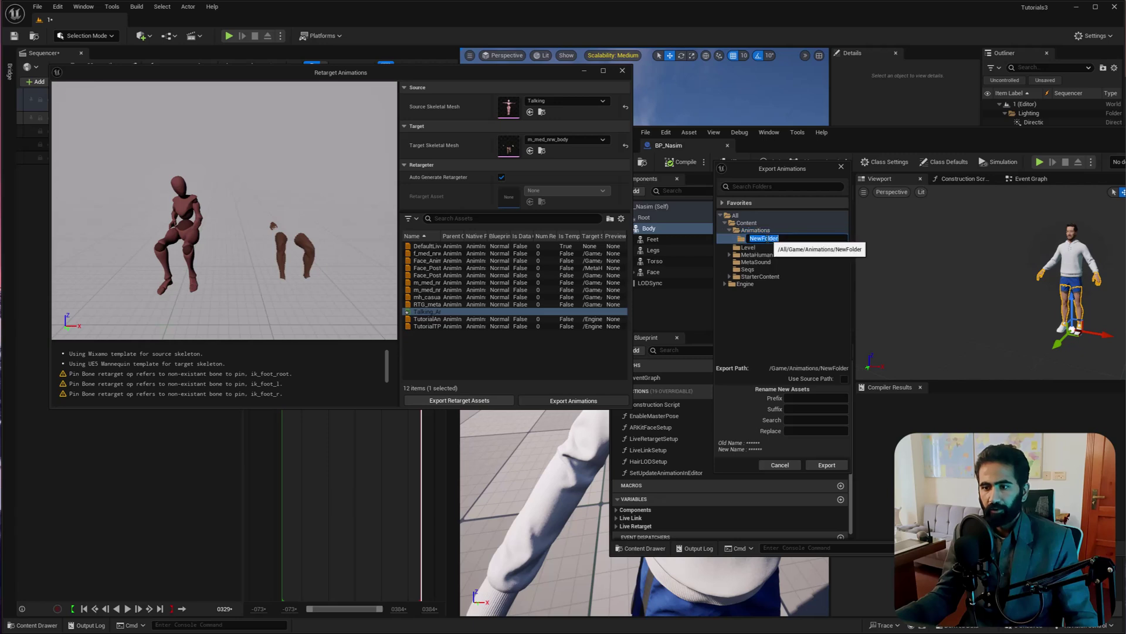
pyautogui.write('ReTargeted')
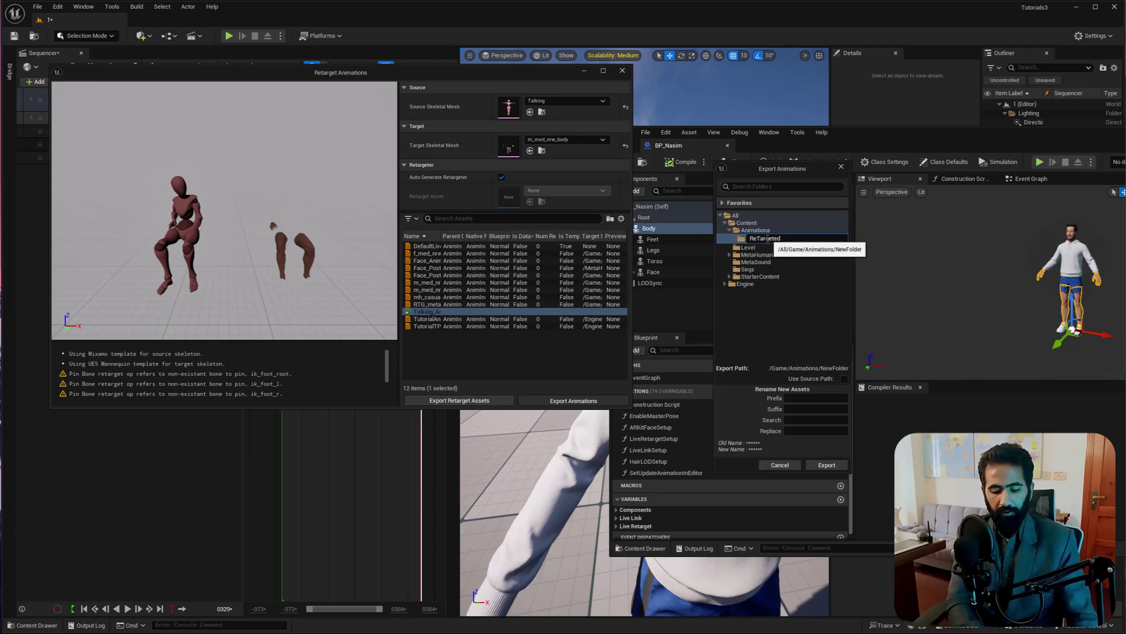
pyautogui.press('Return')
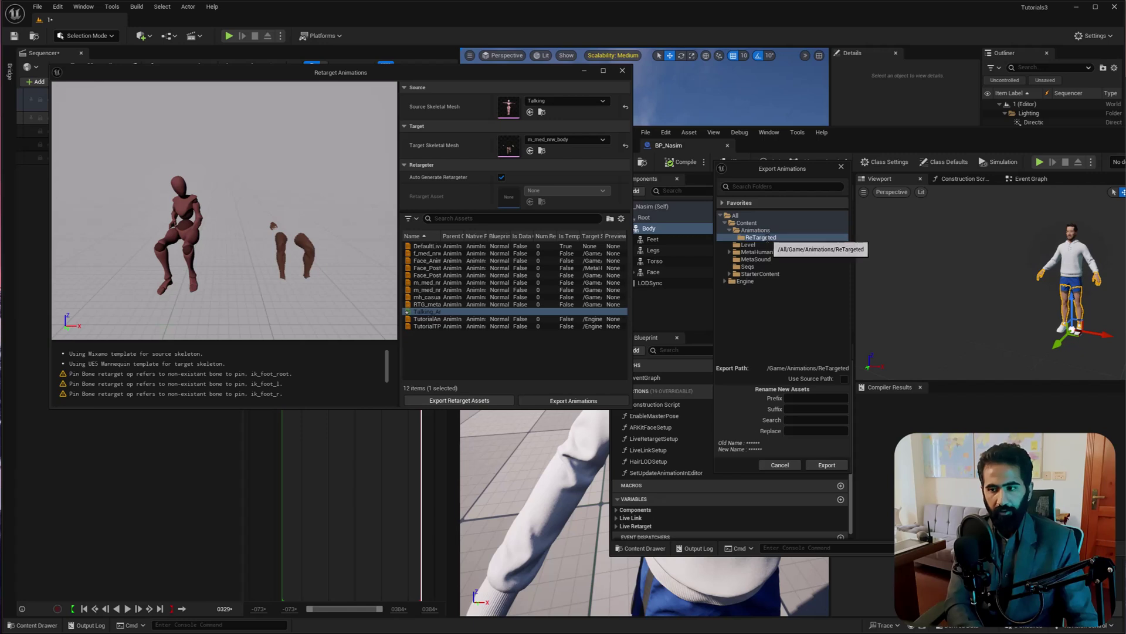
pyautogui.click(824, 465)
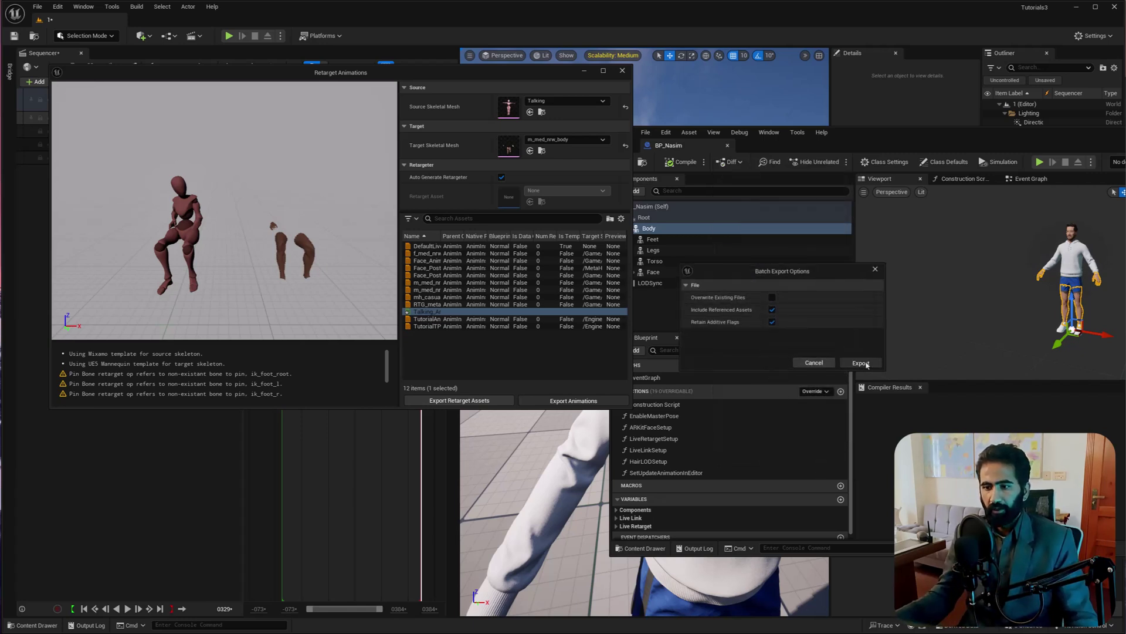
pyautogui.click(862, 362)
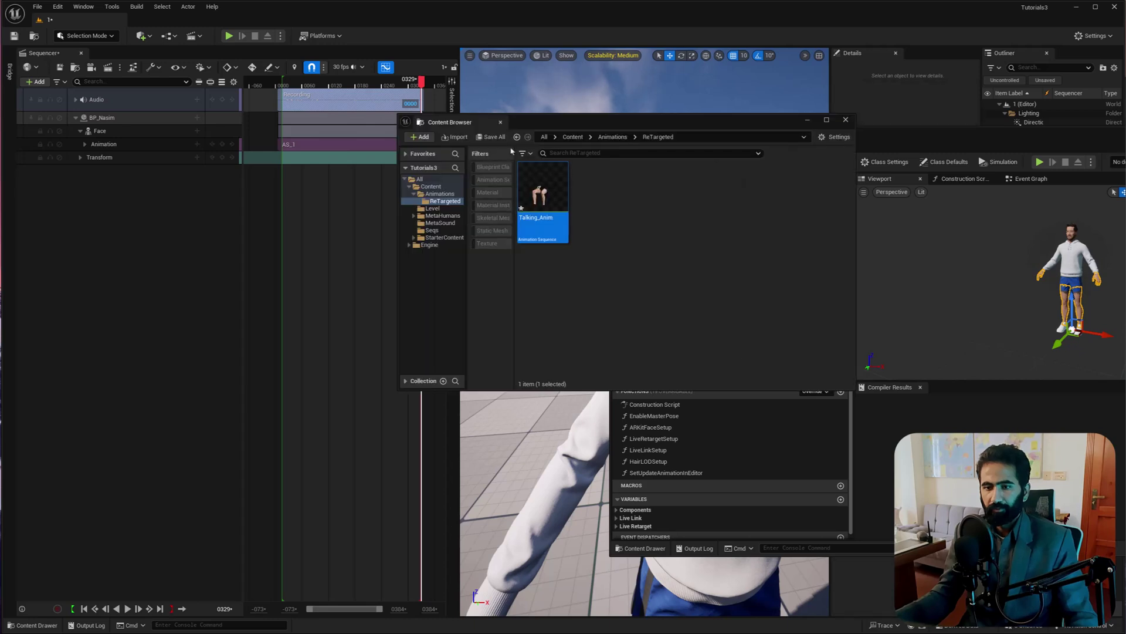
pyautogui.middleClick(451, 125)
pyautogui.middleClick(700, 150)
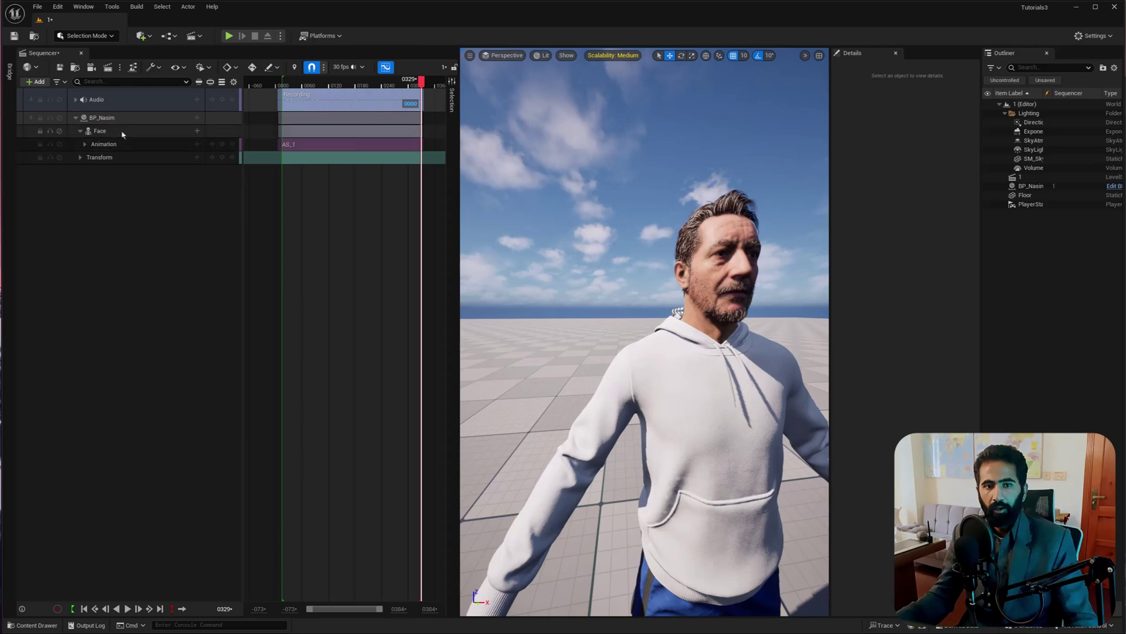
# - Add the Body component track to BP_Nasim in the level sequence and assign it the retargeted Talking_Anim animation
pyautogui.click(187, 118)
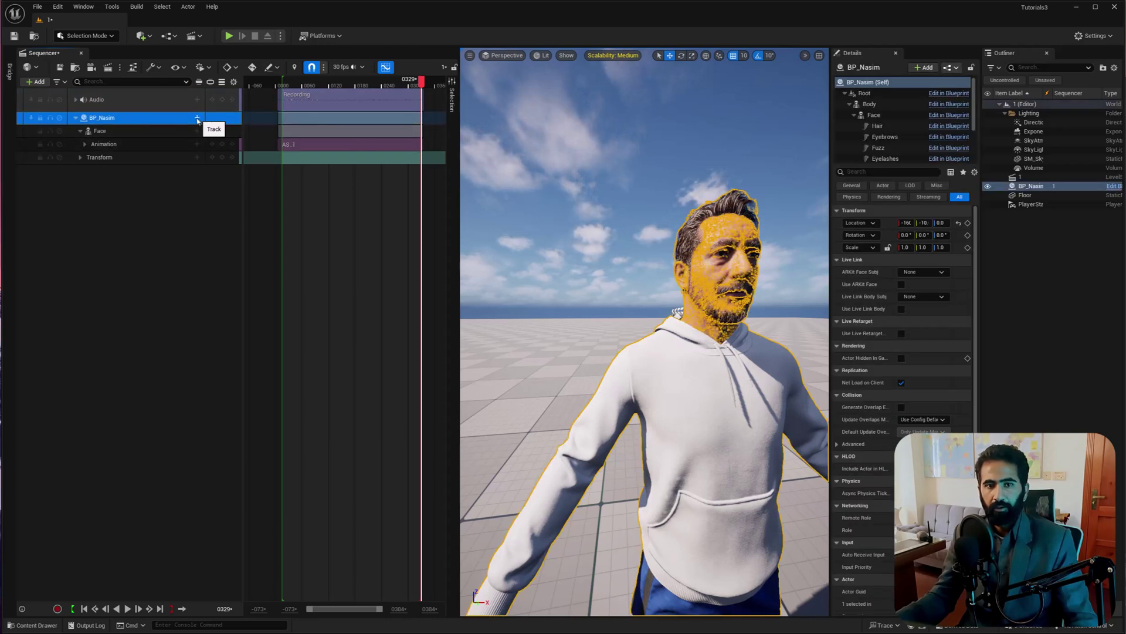
pyautogui.click(197, 119)
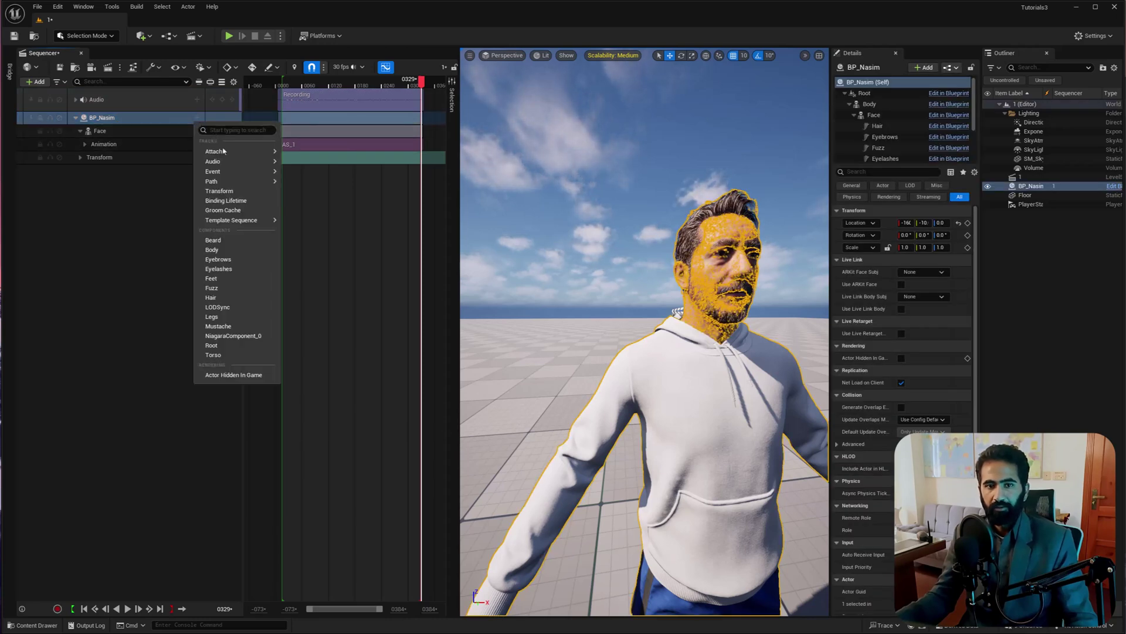
pyautogui.click(221, 248)
pyautogui.click(197, 132)
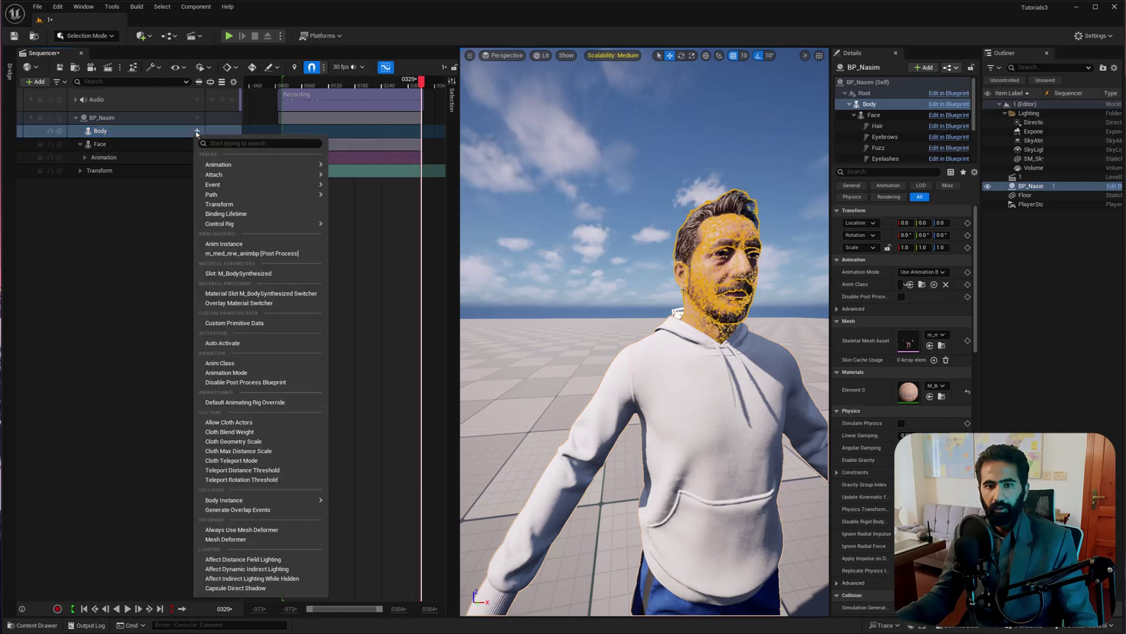
pyautogui.moveTo(235, 165)
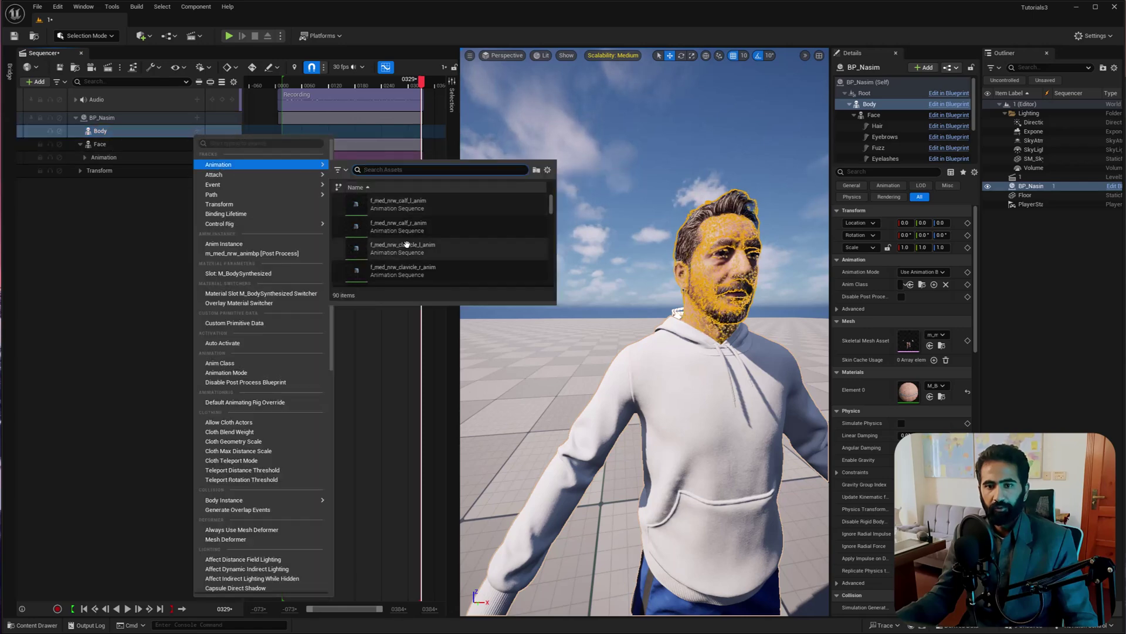
pyautogui.write('talk')
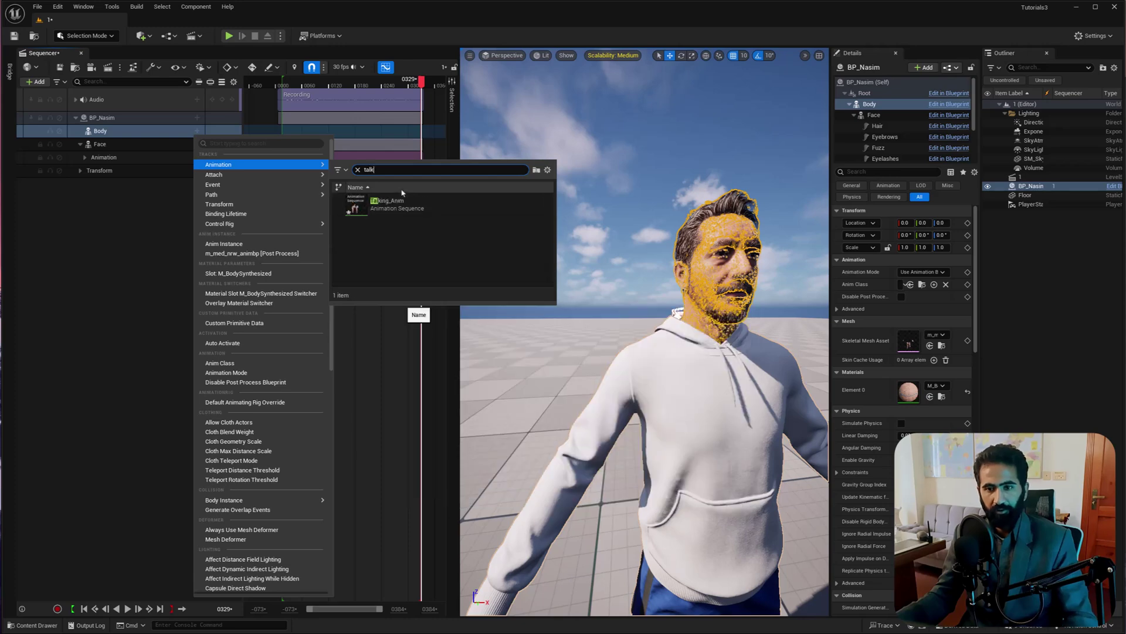
pyautogui.click(396, 207)
# - Move the Talking_Anim section on the Body track to the start of the sequence, aligned with the face animation
pyautogui.moveTo(640, 328); pyautogui.dragTo(580, 364, button='right')
pyautogui.press('q')
pyautogui.press('a')
pyautogui.press('d')
pyautogui.moveTo(749, 327); pyautogui.dragTo(582, 234, button='right')
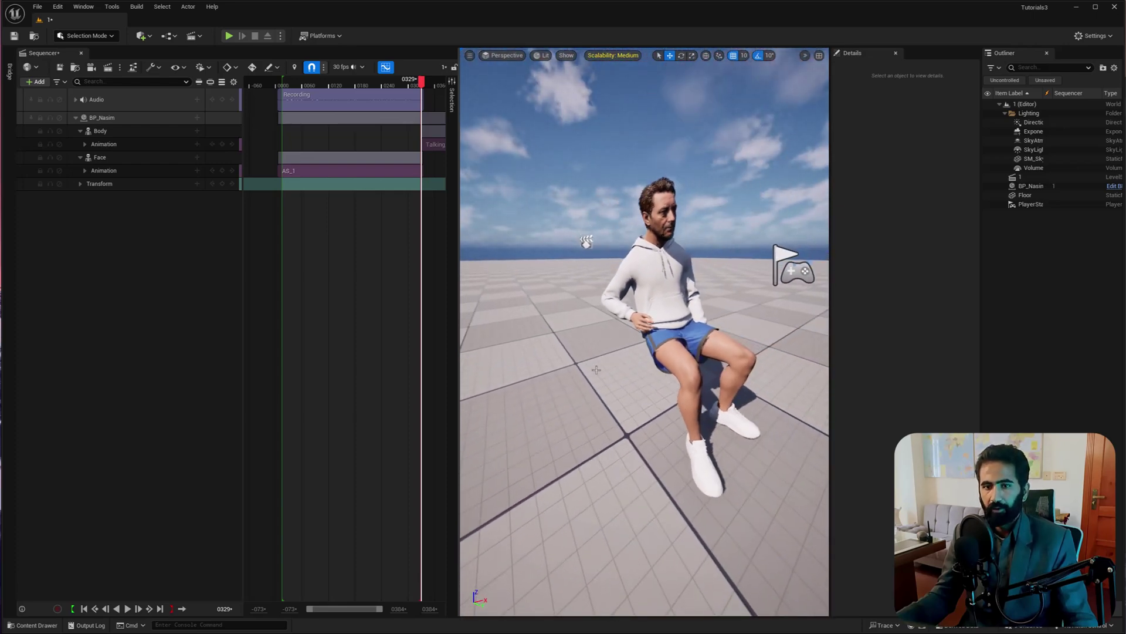
pyautogui.moveTo(425, 132); pyautogui.dragTo(281, 132)
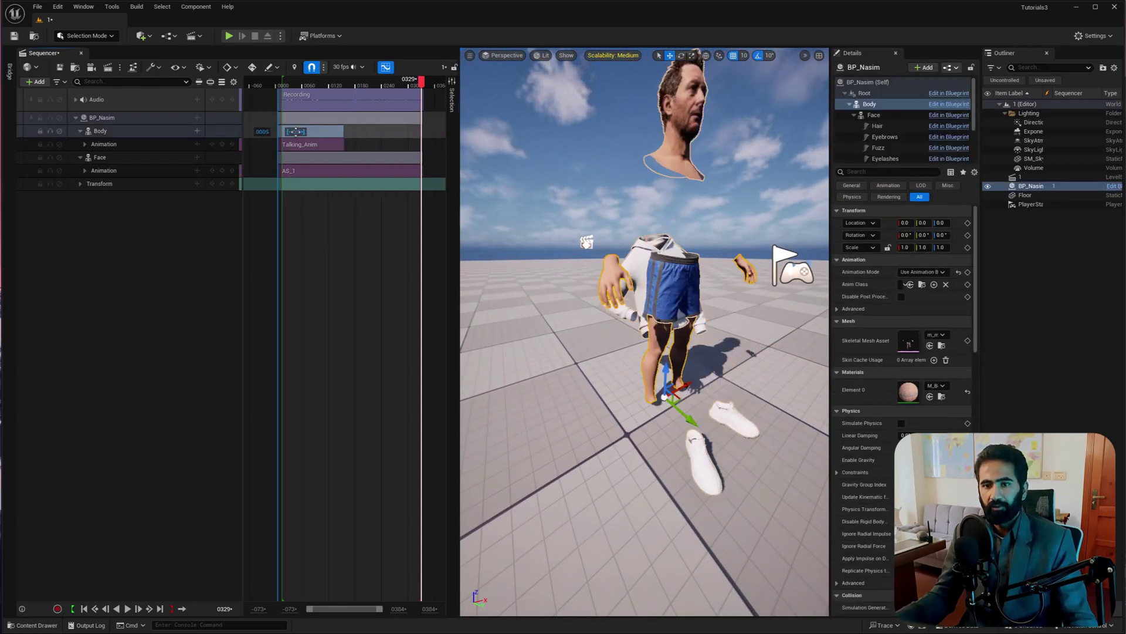
# - Play the sequence from near its start and view the character's body and face animation from the front
pyautogui.click(287, 84)
pyautogui.moveTo(287, 88); pyautogui.dragTo(290, 87)
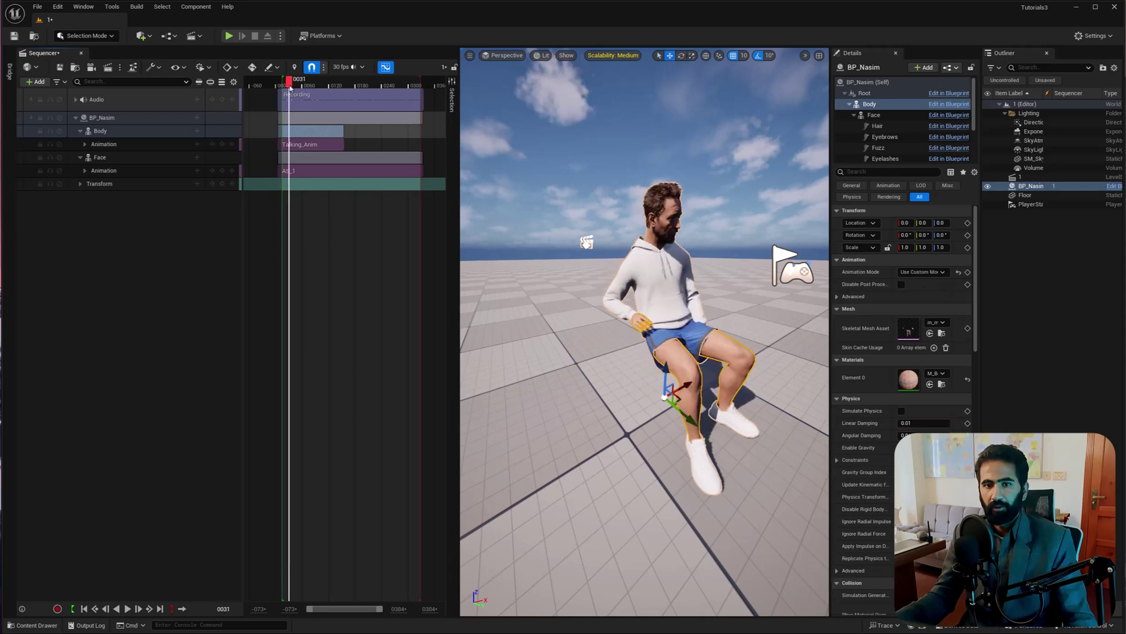
pyautogui.press('space')
pyautogui.press('w')
pyautogui.moveTo(518, 211); pyautogui.dragTo(519, 211, button='right')
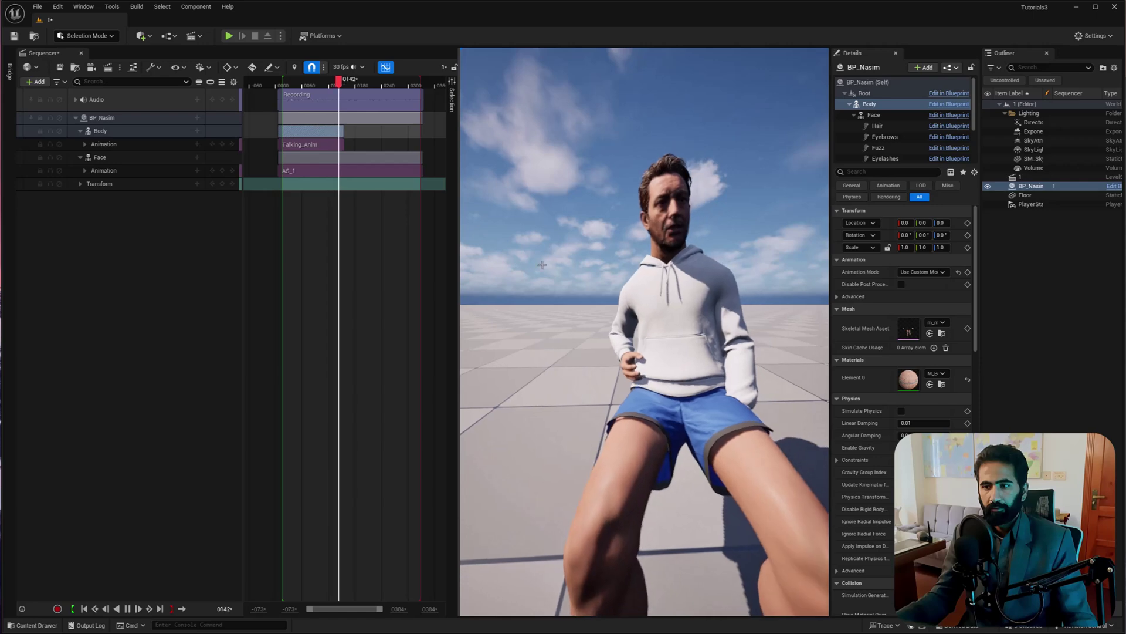
pyautogui.click(332, 83)
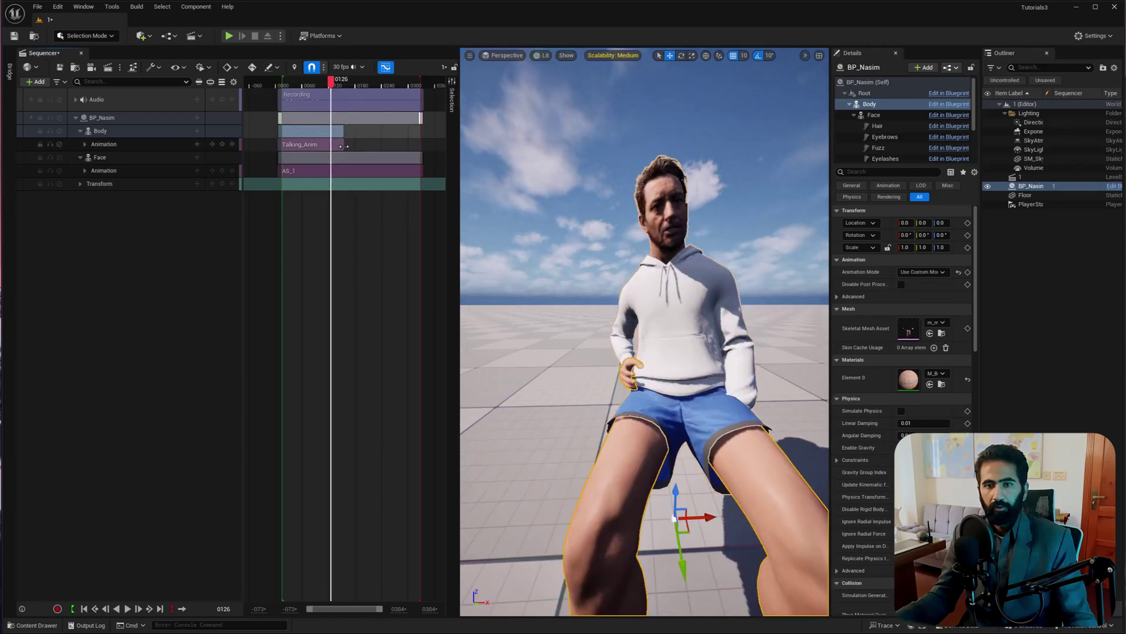
# - Extend the Talking_Anim section to the end of the face animation and audio, and scrub back to frame 46
pyautogui.click(339, 120)
pyautogui.moveTo(343, 145); pyautogui.dragTo(415, 147)
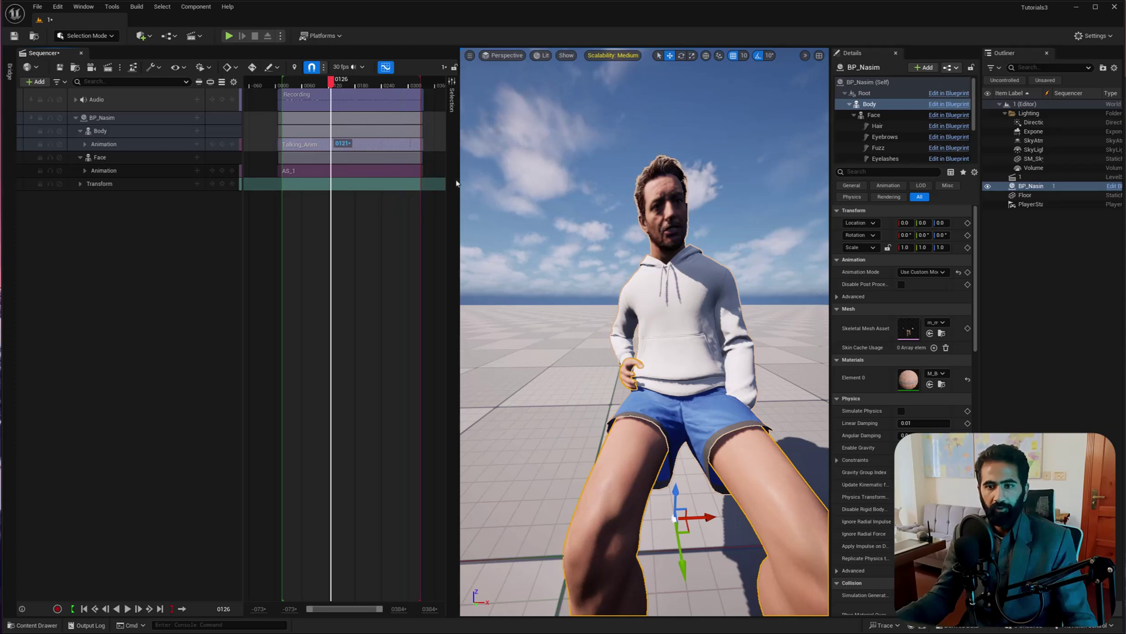
pyautogui.moveTo(316, 82); pyautogui.dragTo(296, 83)
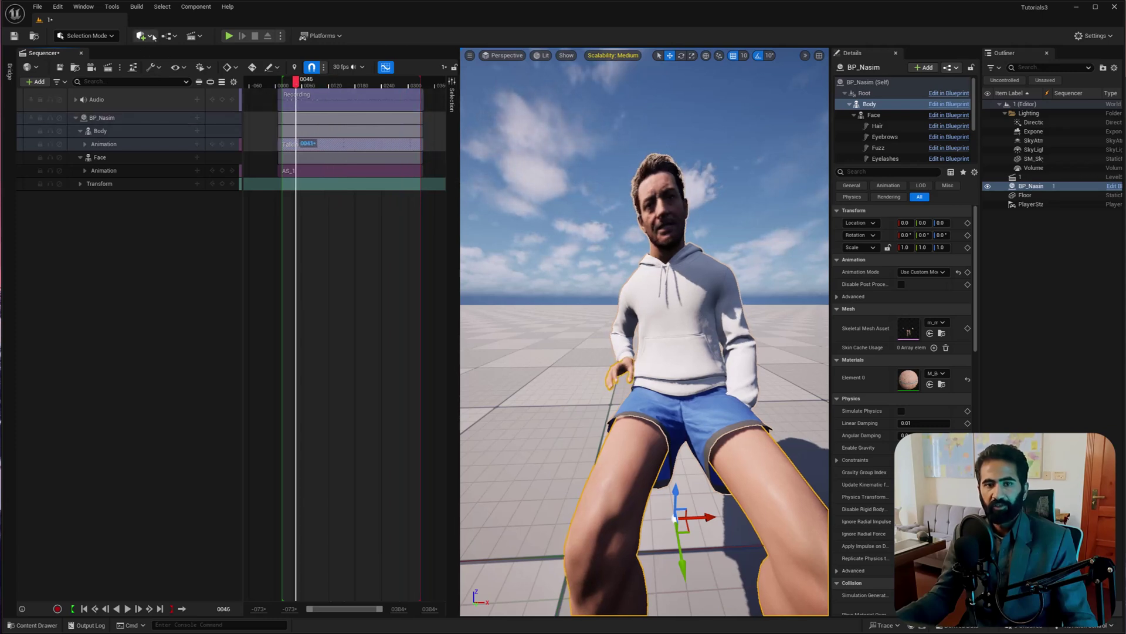
# - Place a Cine Camera Actor in the level
pyautogui.click(192, 36)
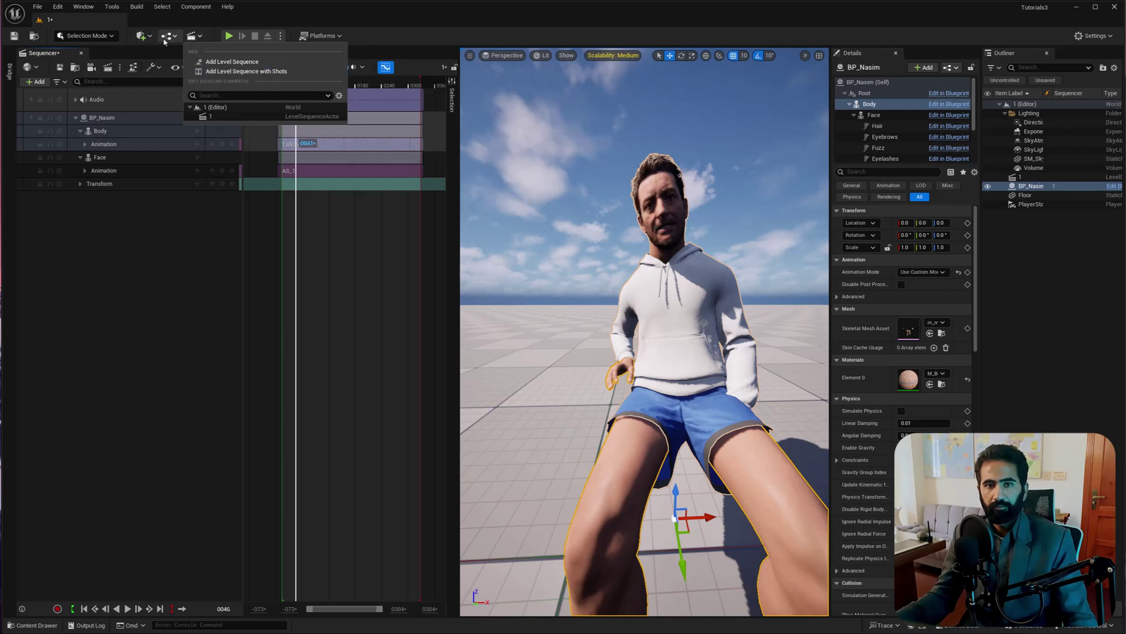
pyautogui.click(142, 35)
pyautogui.moveTo(176, 141)
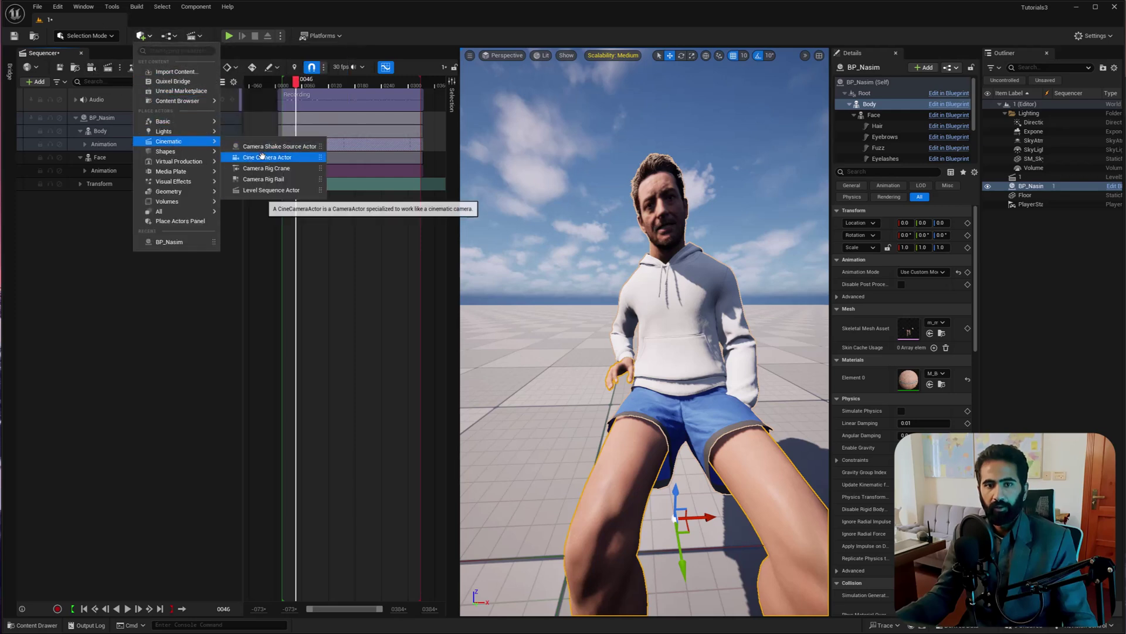
pyautogui.click(261, 157)
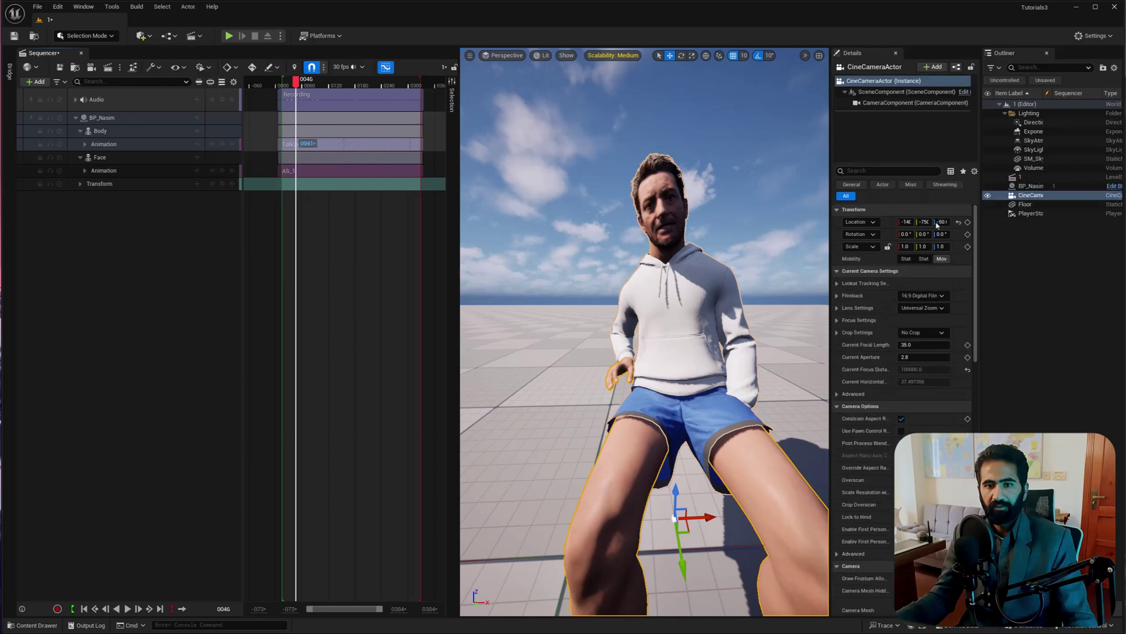
# - Rename the new cine camera as 1 and add it to the level sequence
pyautogui.click(1032, 197)
pyautogui.press('Return')
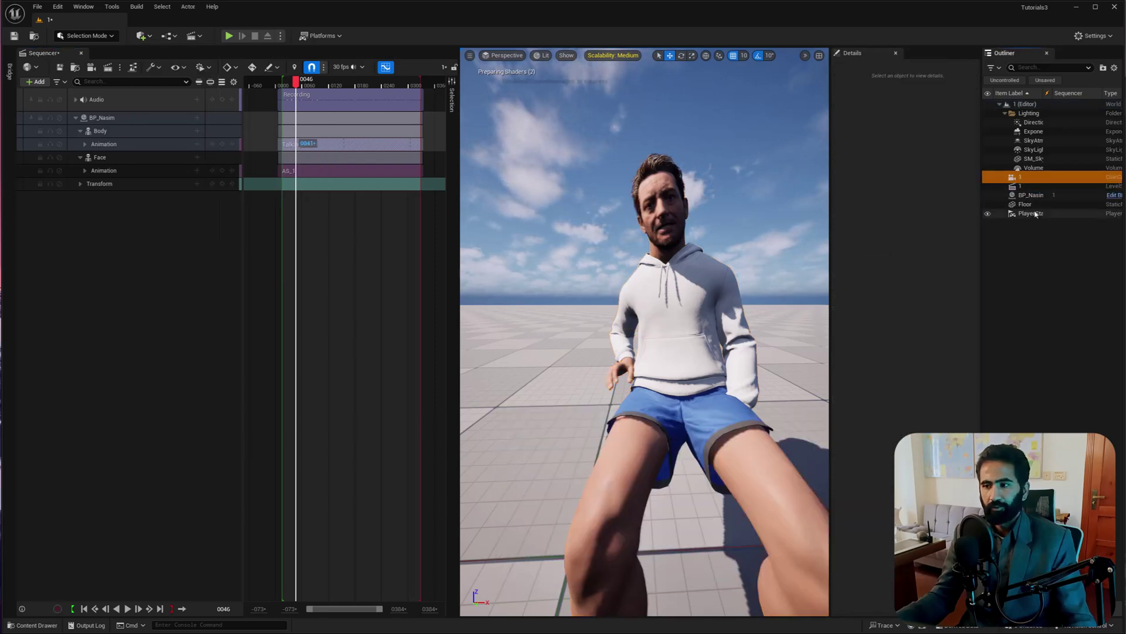
pyautogui.click(1049, 177)
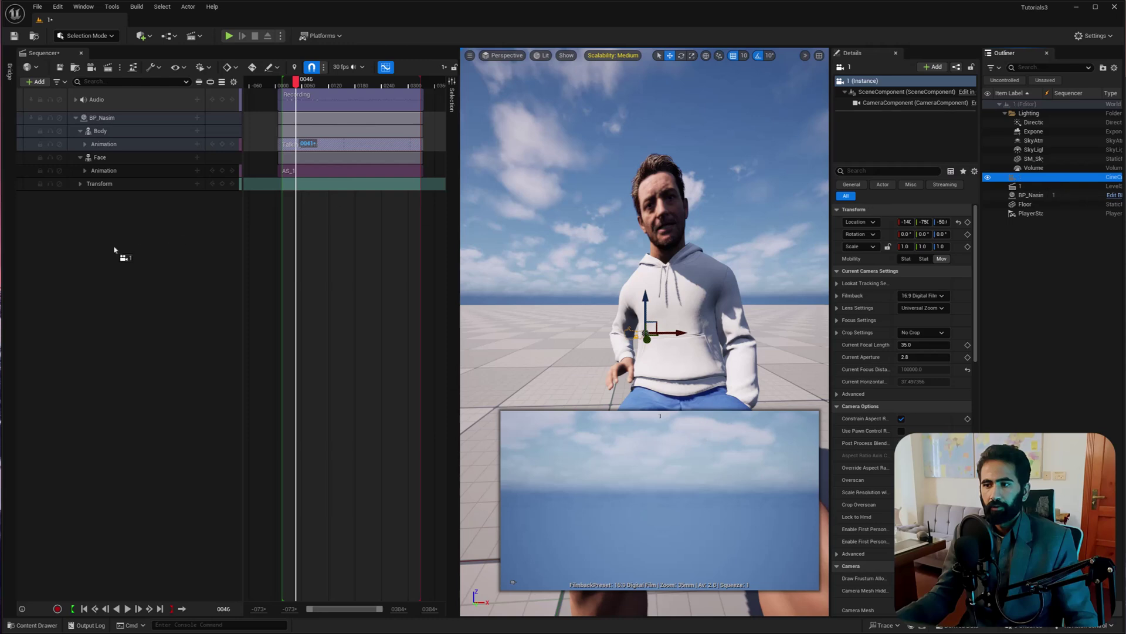
pyautogui.moveTo(113, 250); pyautogui.dragTo(115, 251)
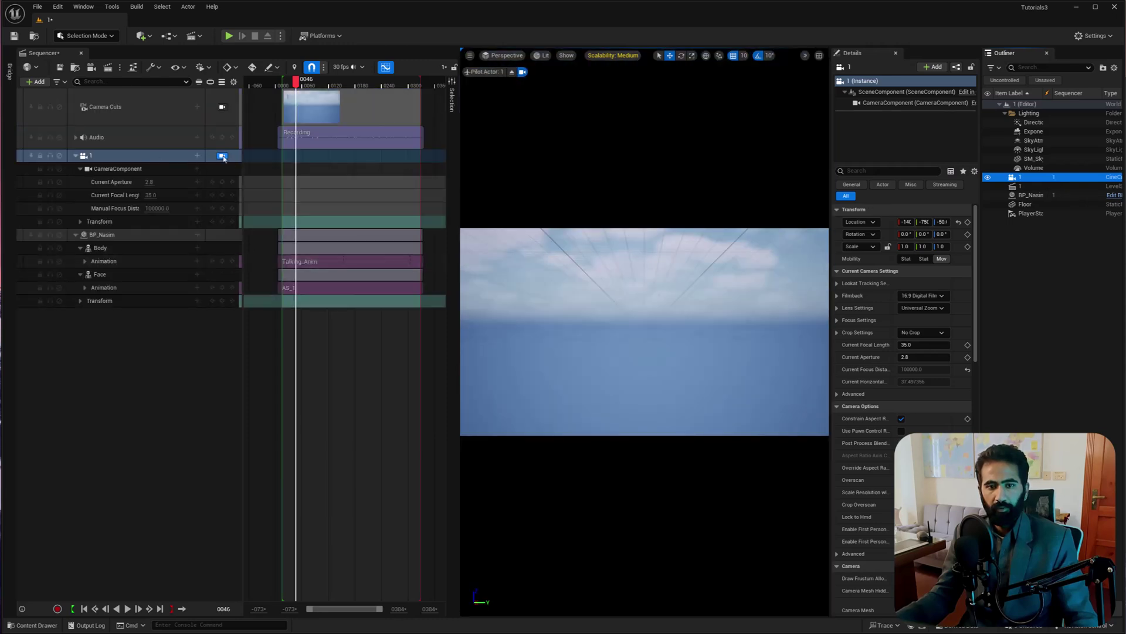
# - Pilot camera 1 in close to the seated MetaHuman to frame it from the side, and stop piloting
pyautogui.moveTo(621, 329); pyautogui.dragTo(532, 325, button='right')
pyautogui.click(565, 311)
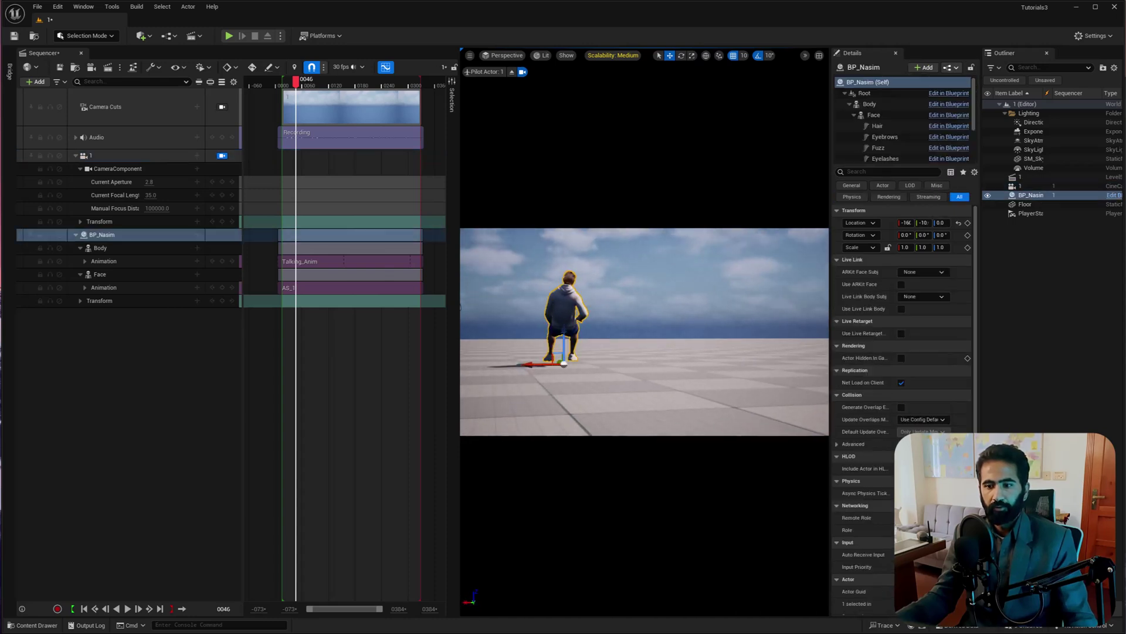
pyautogui.press('f')
pyautogui.moveTo(622, 332); pyautogui.dragTo(821, 308, button='right')
pyautogui.moveTo(563, 317); pyautogui.dragTo(564, 317, button='right')
pyautogui.click(563, 317)
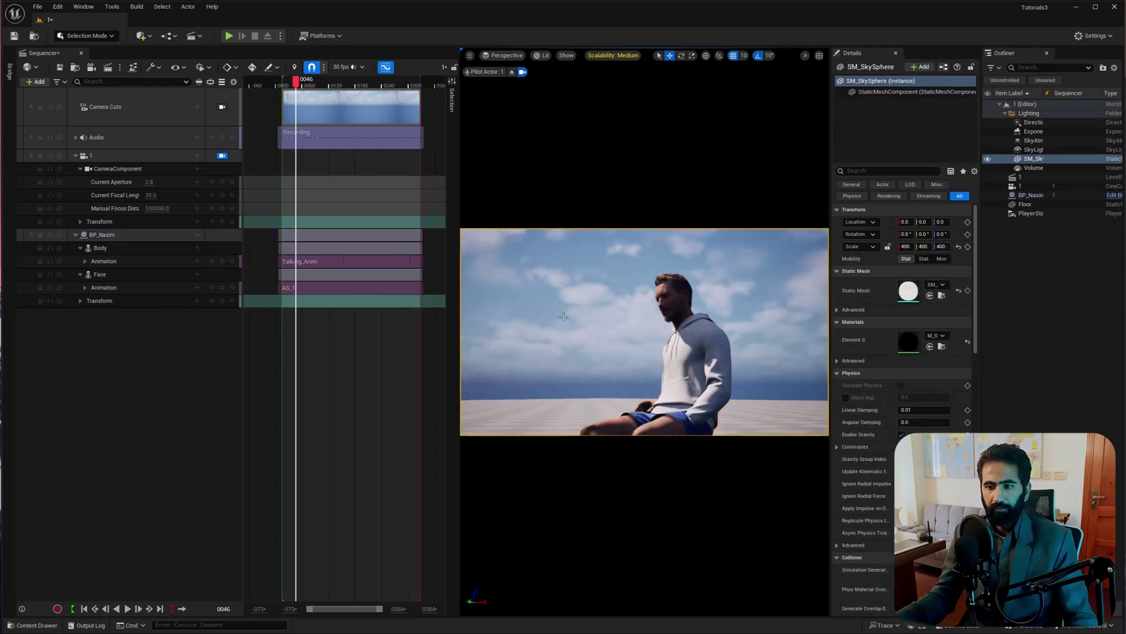
pyautogui.click(222, 155)
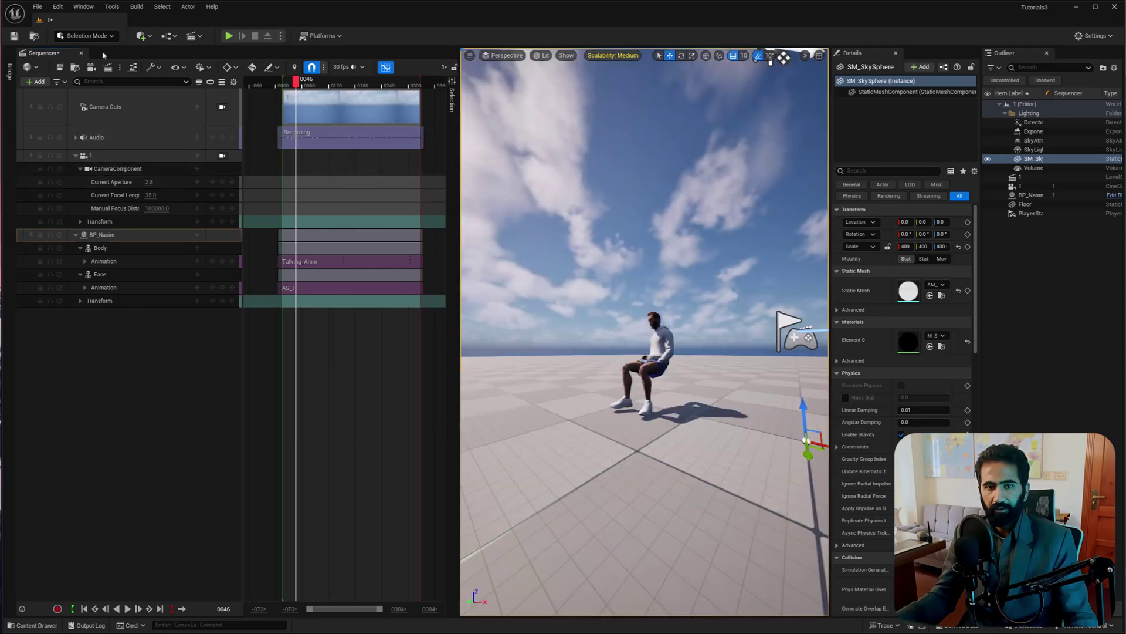
# - Add a cube shape to the level
pyautogui.click(141, 36)
pyautogui.moveTo(193, 134)
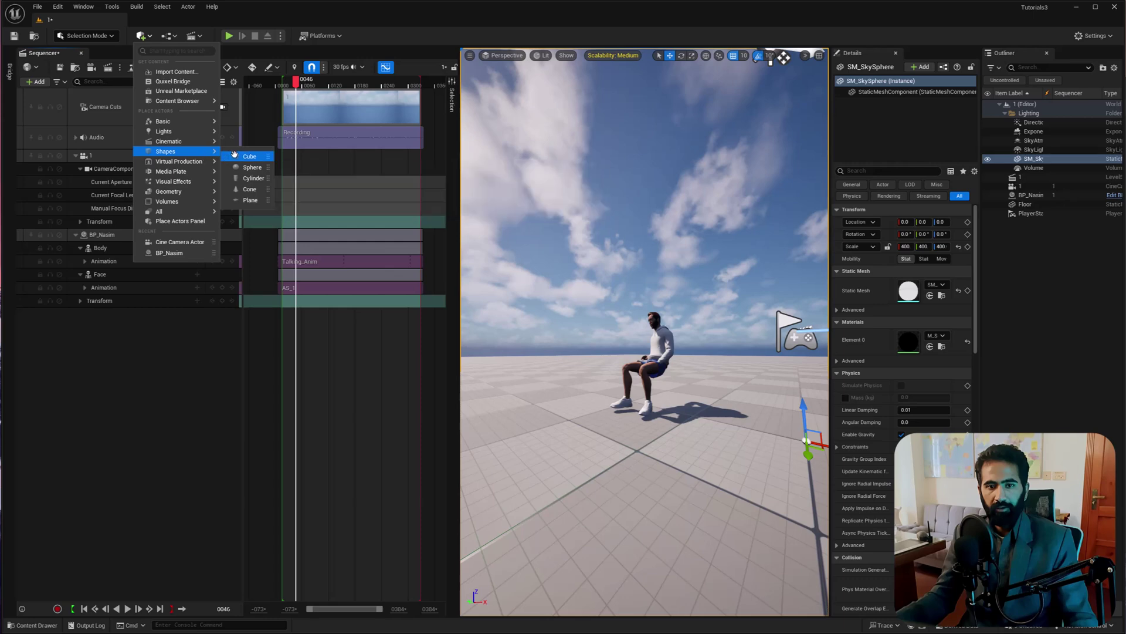
pyautogui.click(235, 154)
pyautogui.moveTo(641, 332); pyautogui.dragTo(717, 357, button='right')
pyautogui.press('s')
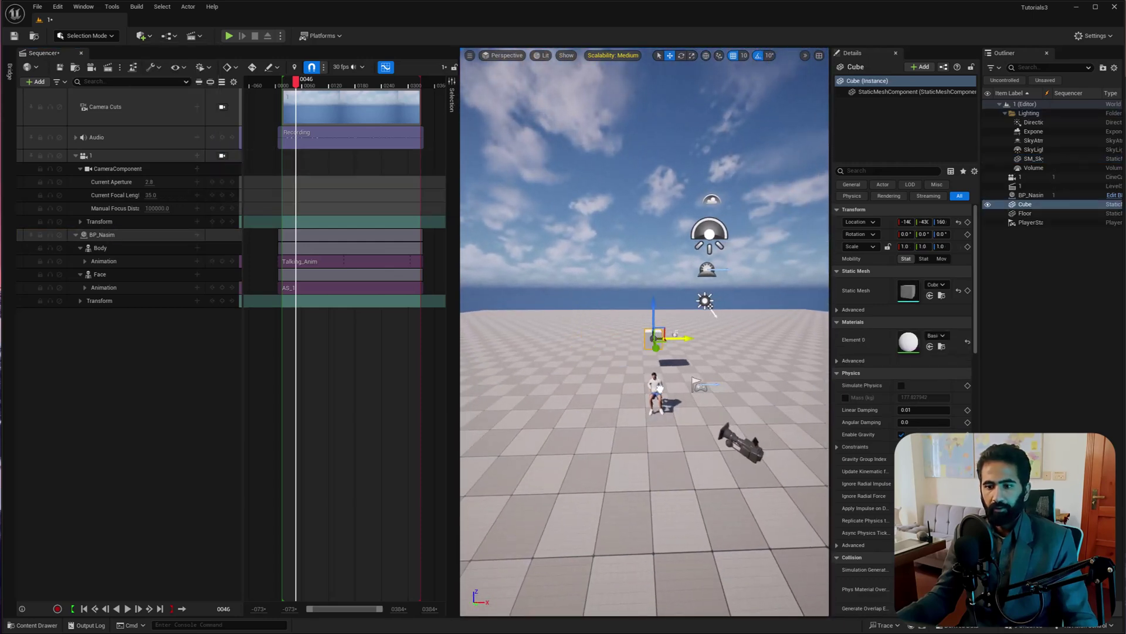
# - Move the cube down onto the floor and position it just behind the seated character
pyautogui.moveTo(661, 354); pyautogui.dragTo(672, 383)
pyautogui.press('d')
pyautogui.moveTo(673, 383); pyautogui.dragTo(592, 347, button='right')
pyautogui.press('w')
pyautogui.moveTo(590, 336); pyautogui.dragTo(590, 399)
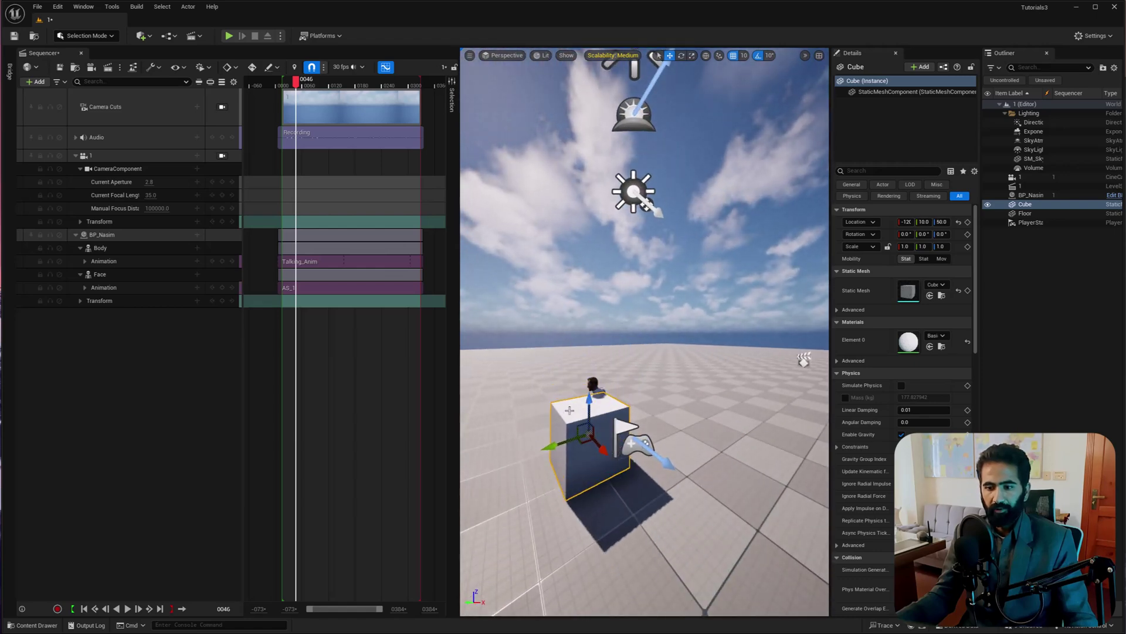
pyautogui.moveTo(554, 444); pyautogui.dragTo(587, 442)
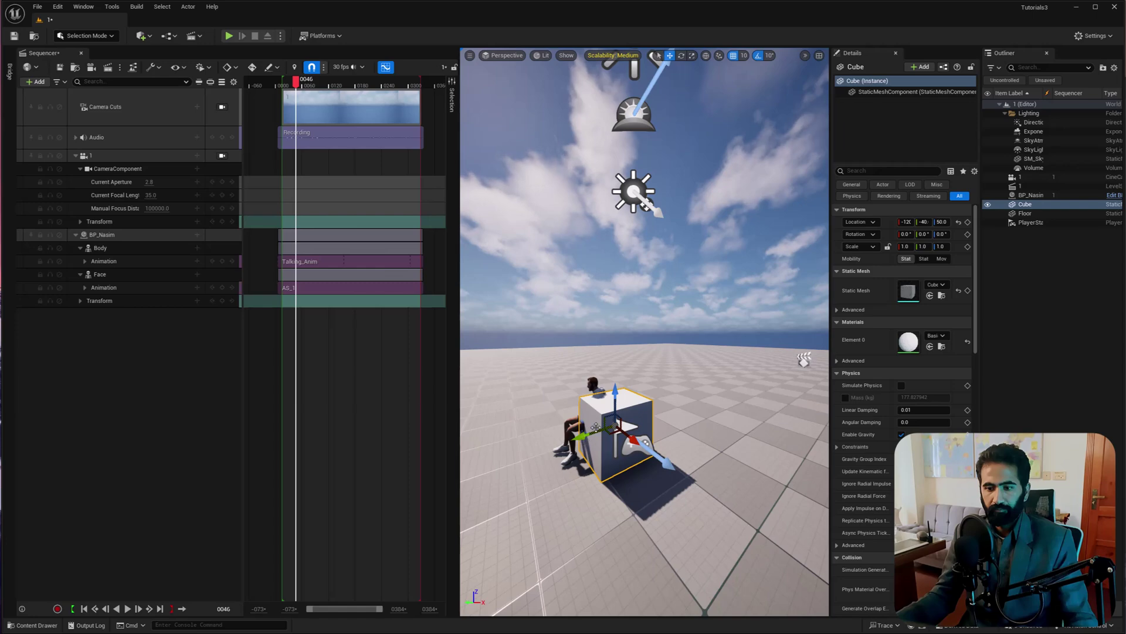
# - Align the cube under the seated character in the top view, and lower it to seat height in the front view
pyautogui.hotkey('alt', '2')
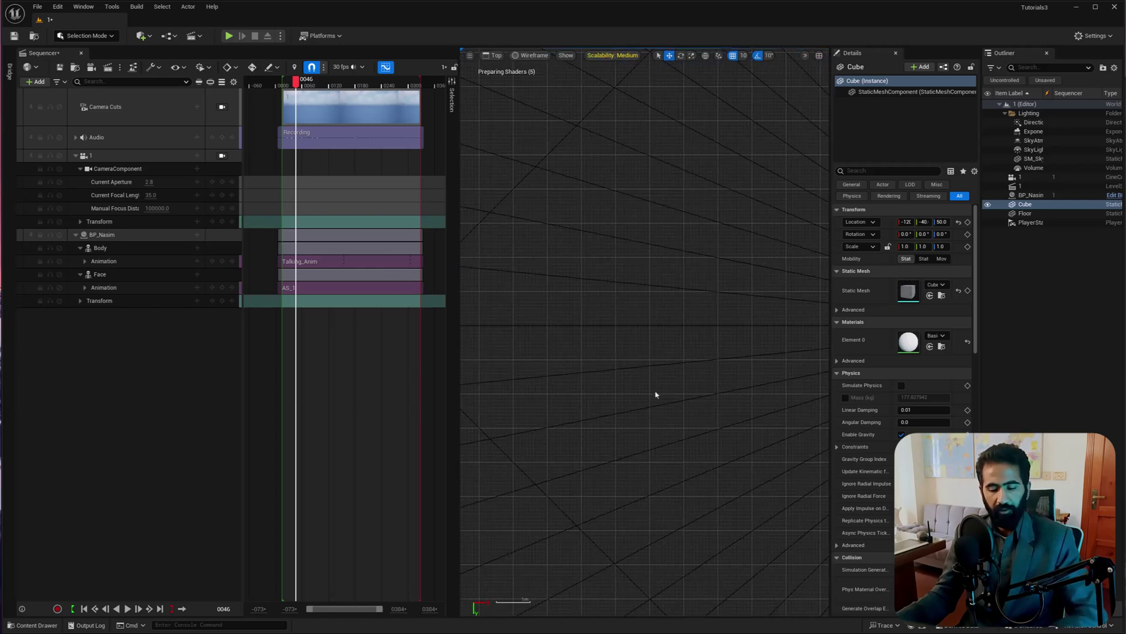
pyautogui.hotkey('alt', 'j')
pyautogui.click(1017, 206)
pyautogui.press('f')
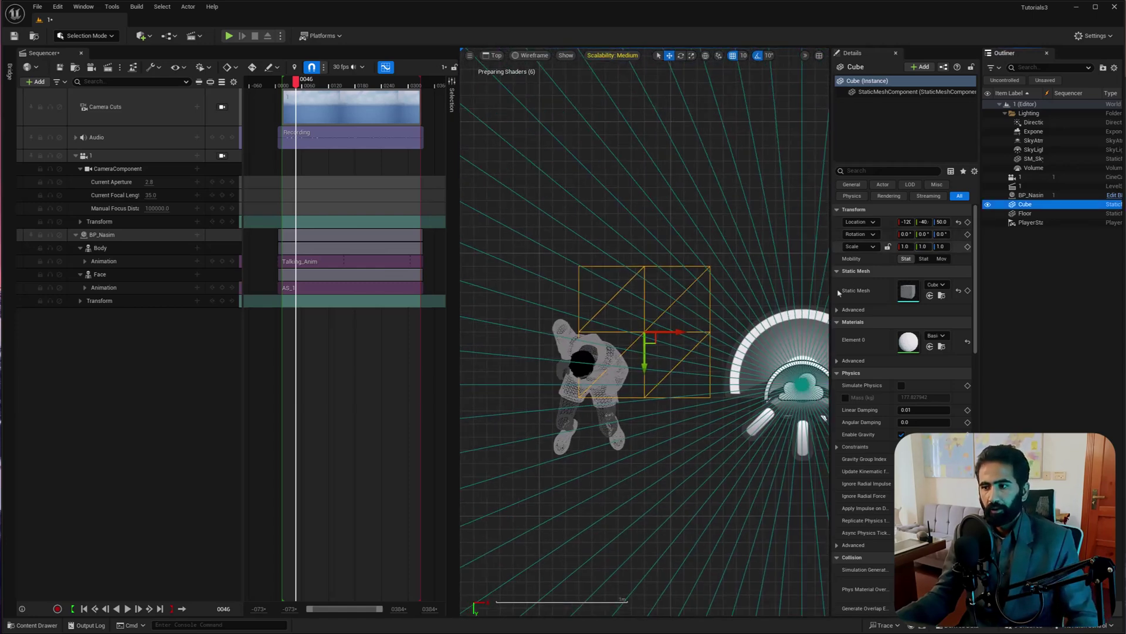
pyautogui.moveTo(652, 337); pyautogui.dragTo(601, 336)
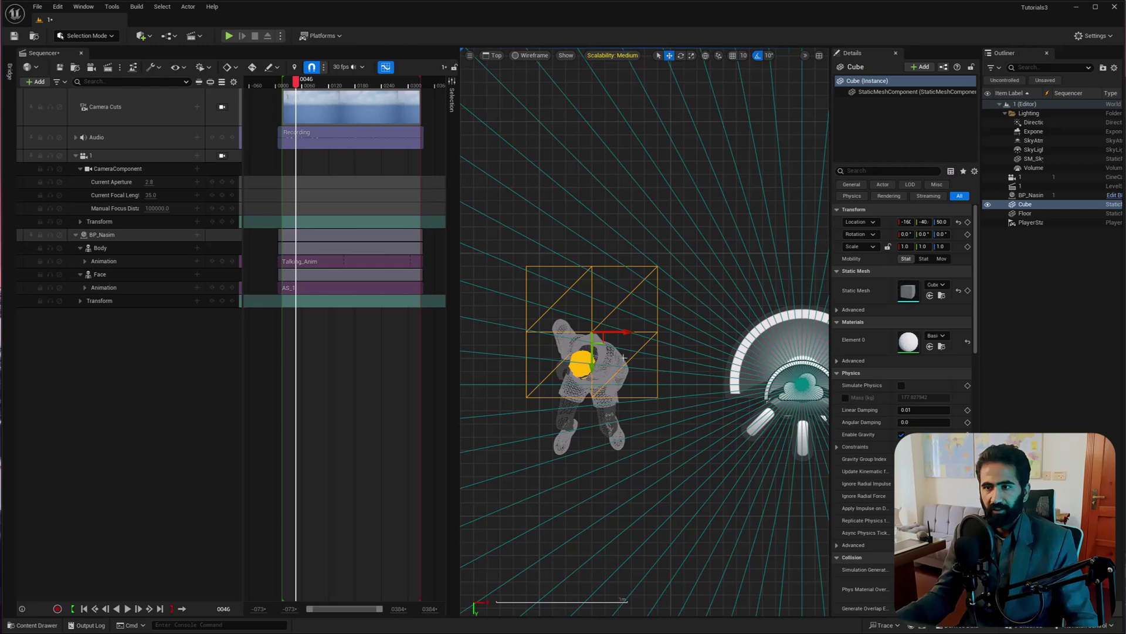
pyautogui.moveTo(603, 340)
pyautogui.mouseDown()
pyautogui.moveTo(593, 363)
pyautogui.moveTo(599, 355)
pyautogui.mouseUp()
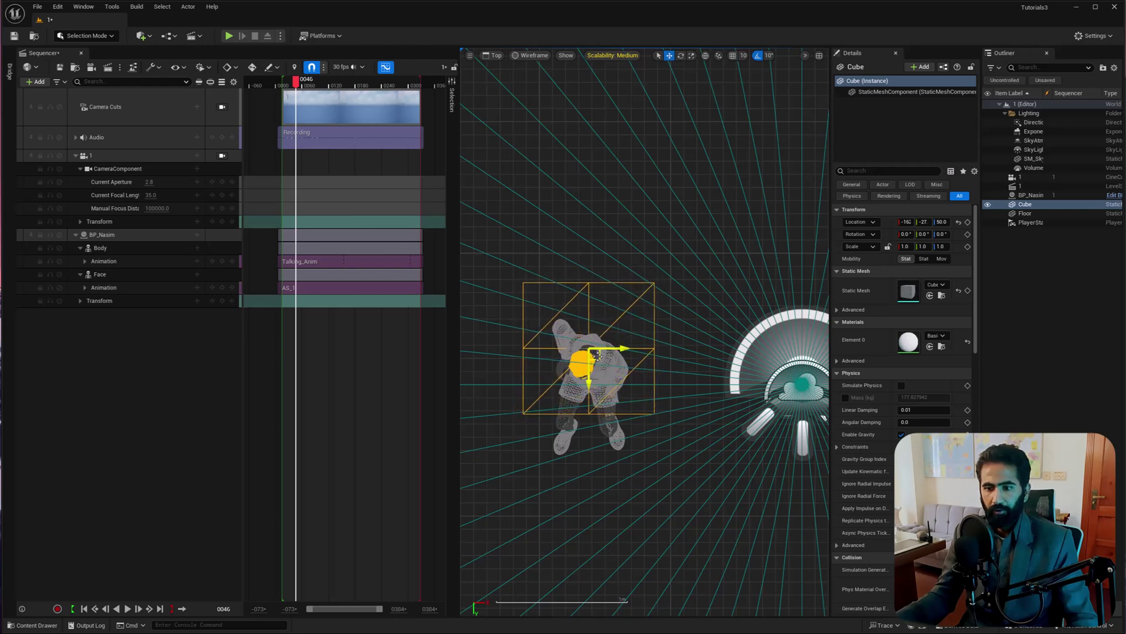
pyautogui.hotkey('alt', 'h')
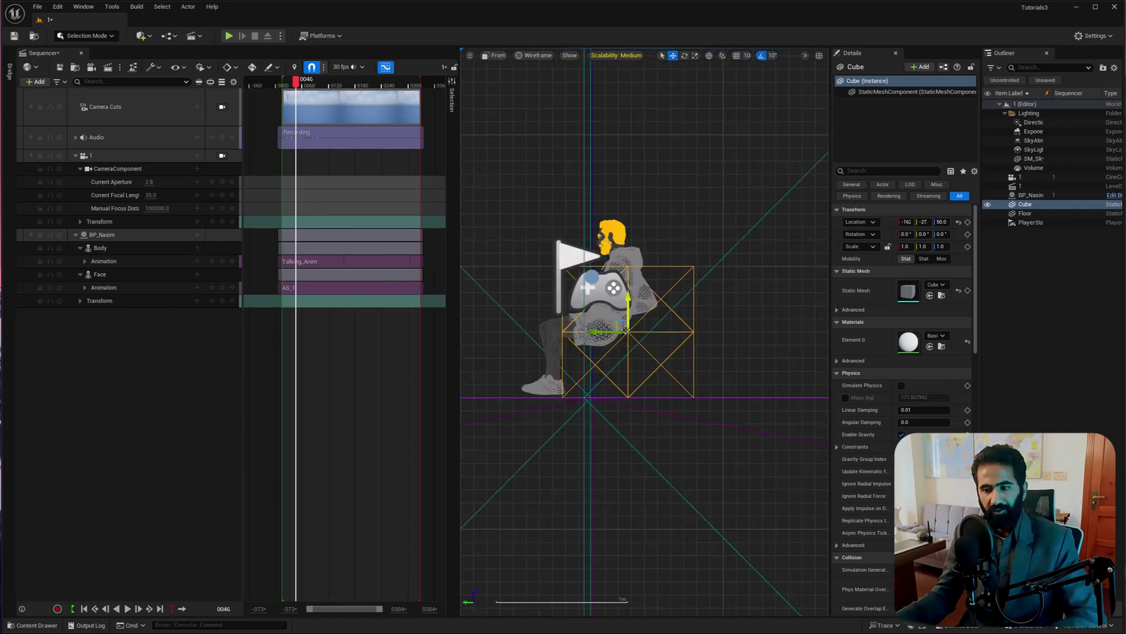
pyautogui.moveTo(623, 324); pyautogui.dragTo(626, 399)
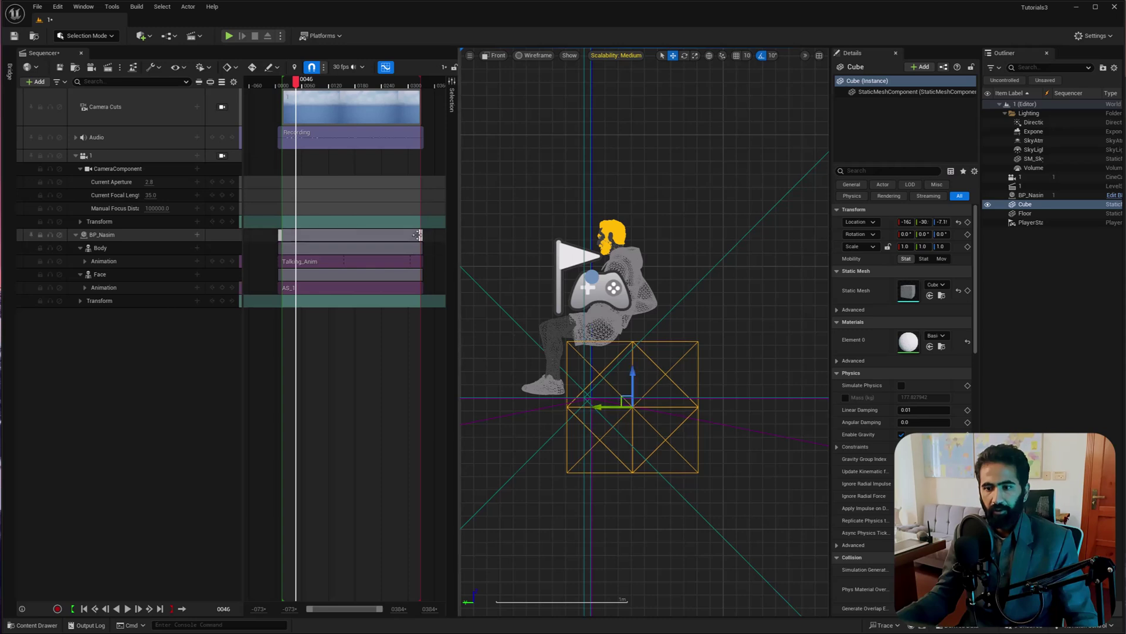
# - Return to the perspective view and inspect how the character sits on the cube
pyautogui.hotkey('alt', 'g')
pyautogui.press('w')
pyautogui.moveTo(499, 300); pyautogui.dragTo(773, 350, button='right')
pyautogui.press('a')
pyautogui.click(648, 311)
pyautogui.press('s')
pyautogui.press('a')
pyautogui.press('w')
pyautogui.press('d')
pyautogui.press('w')
# - Pilot camera 1 to a front three-quarter shot of the seated character from head to knees
pyautogui.click(221, 155)
pyautogui.press('s')
pyautogui.press('w')
pyautogui.press('e')
pyautogui.press('q')
pyautogui.press('w')
pyautogui.press('a')
pyautogui.press('s')
pyautogui.moveTo(646, 332); pyautogui.dragTo(655, 308, button='right')
pyautogui.press('s')
pyautogui.press('q')
pyautogui.press('a')
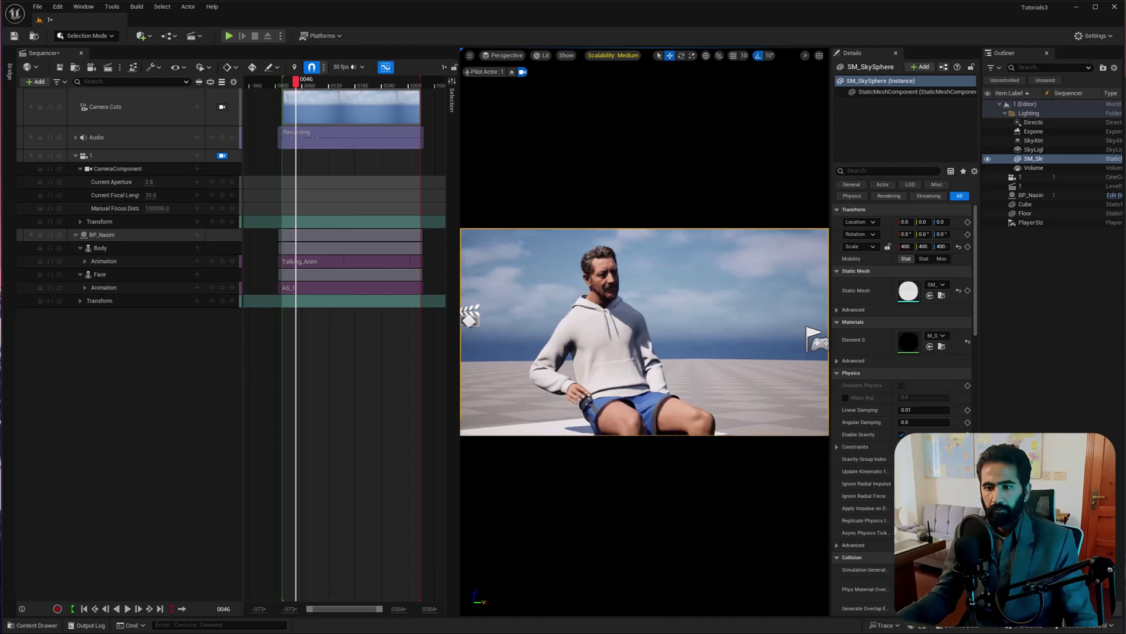
# - Go to frame 14, set the viewport scalability to Cinematic, and save all changes
pyautogui.click(288, 86)
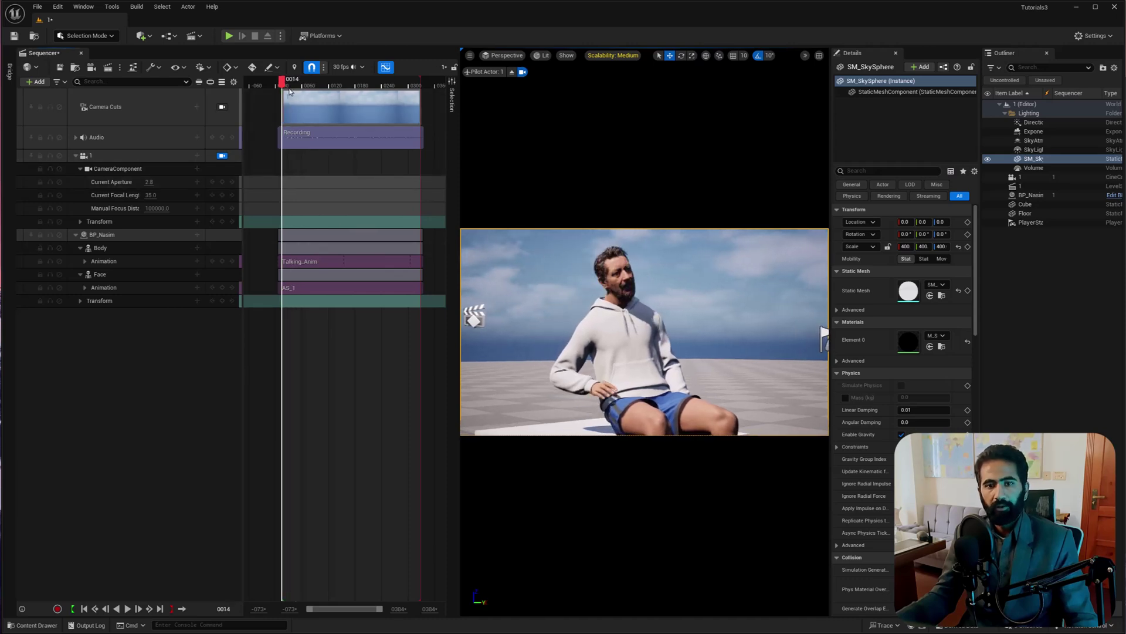
pyautogui.click(609, 57)
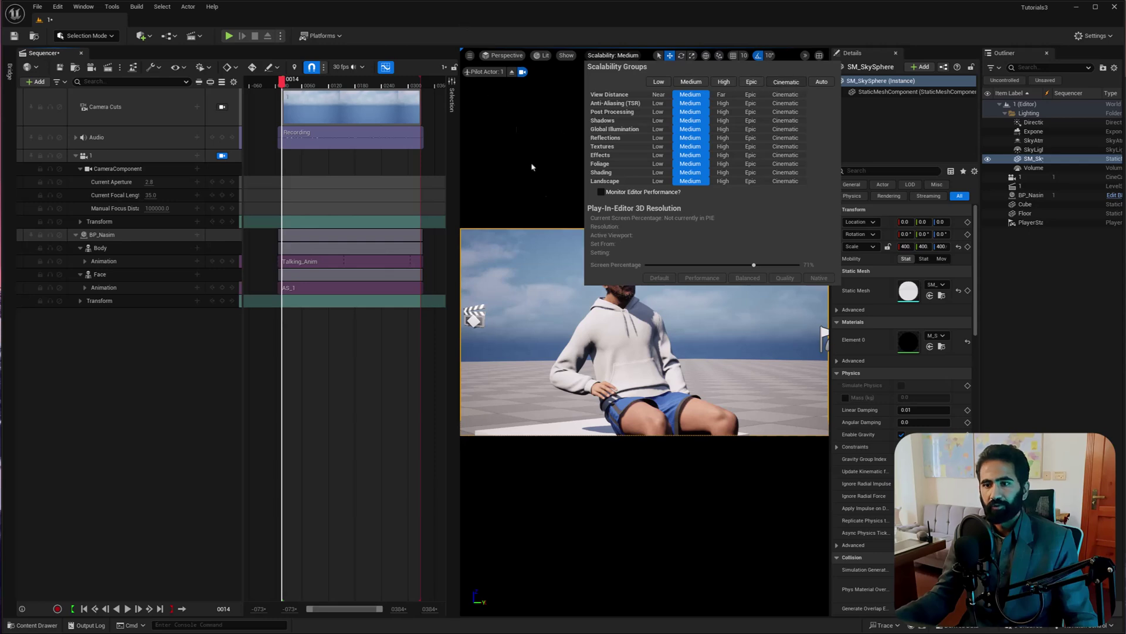
pyautogui.click(786, 82)
pyautogui.click(334, 129)
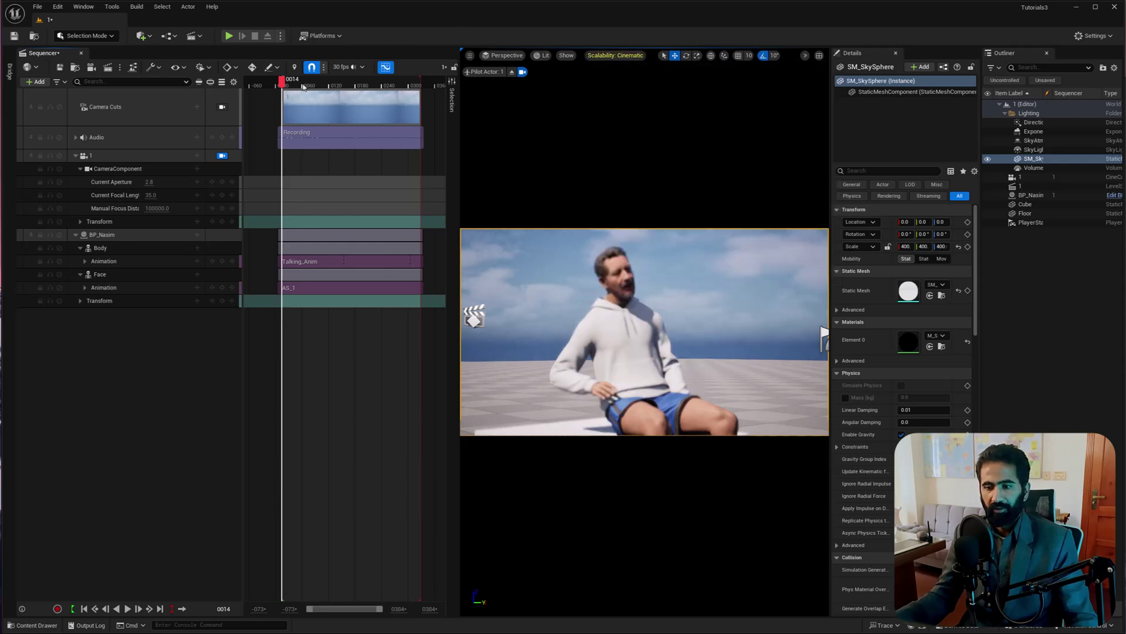
pyautogui.click(37, 7)
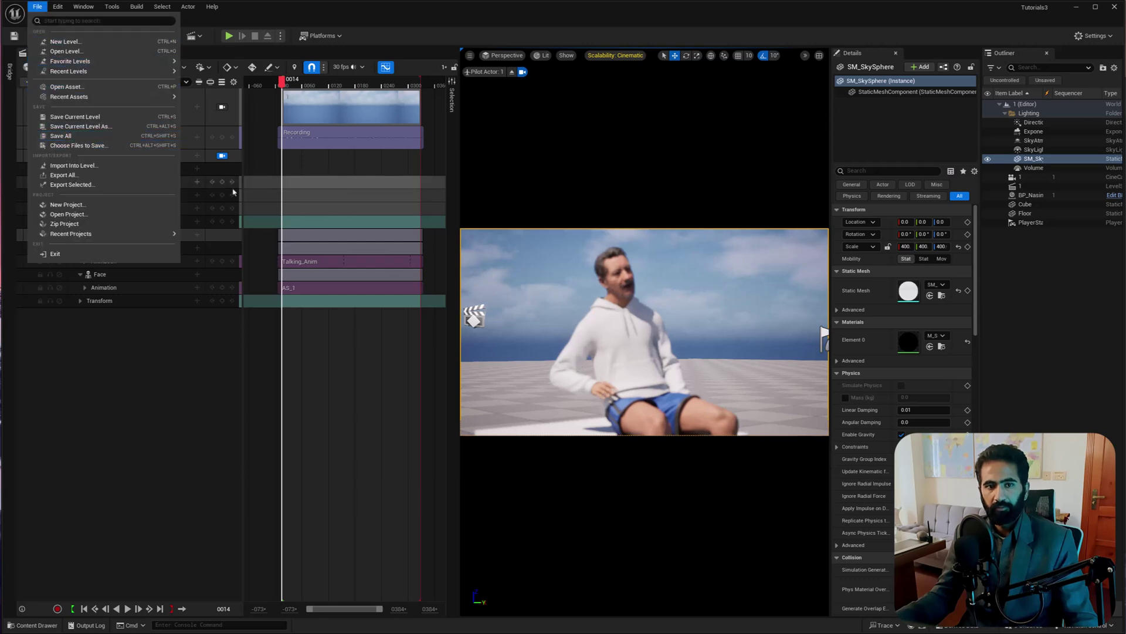
pyautogui.click(105, 140)
# - Expand camera 1's focus settings and sample the manual focus distance from the character's face
pyautogui.click(121, 169)
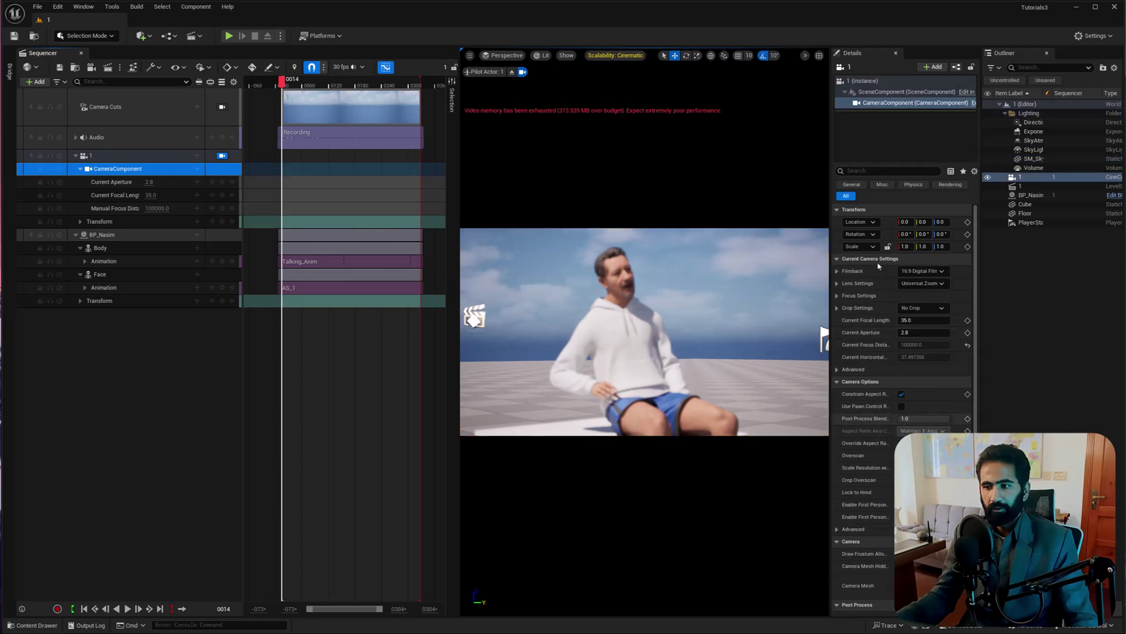
pyautogui.scroll(-3, 884, 390)
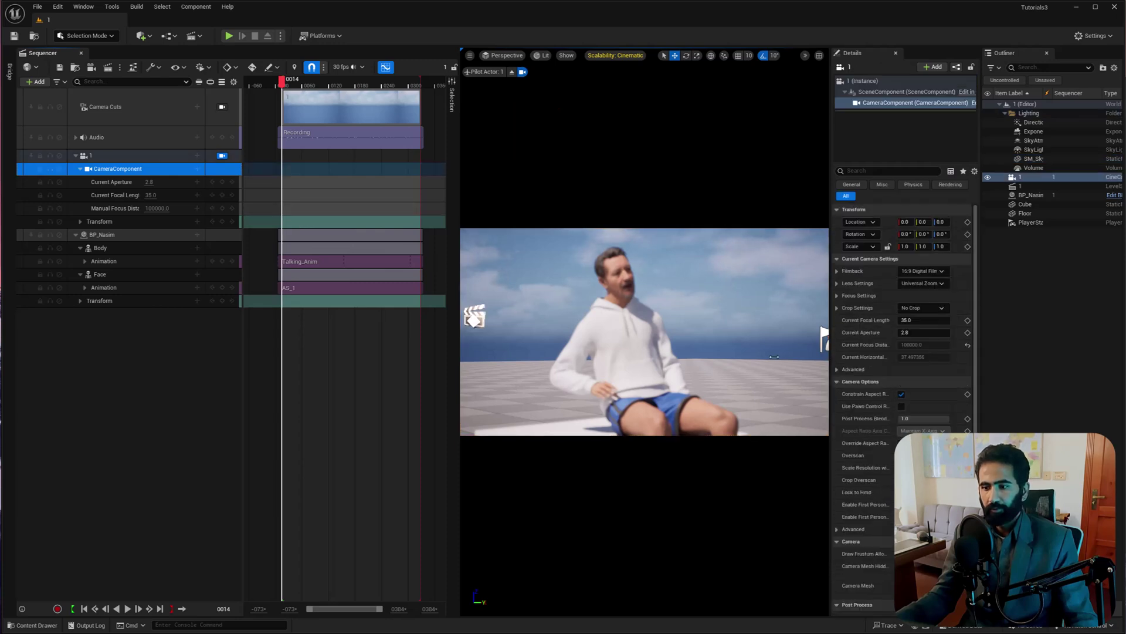
pyautogui.click(100, 156)
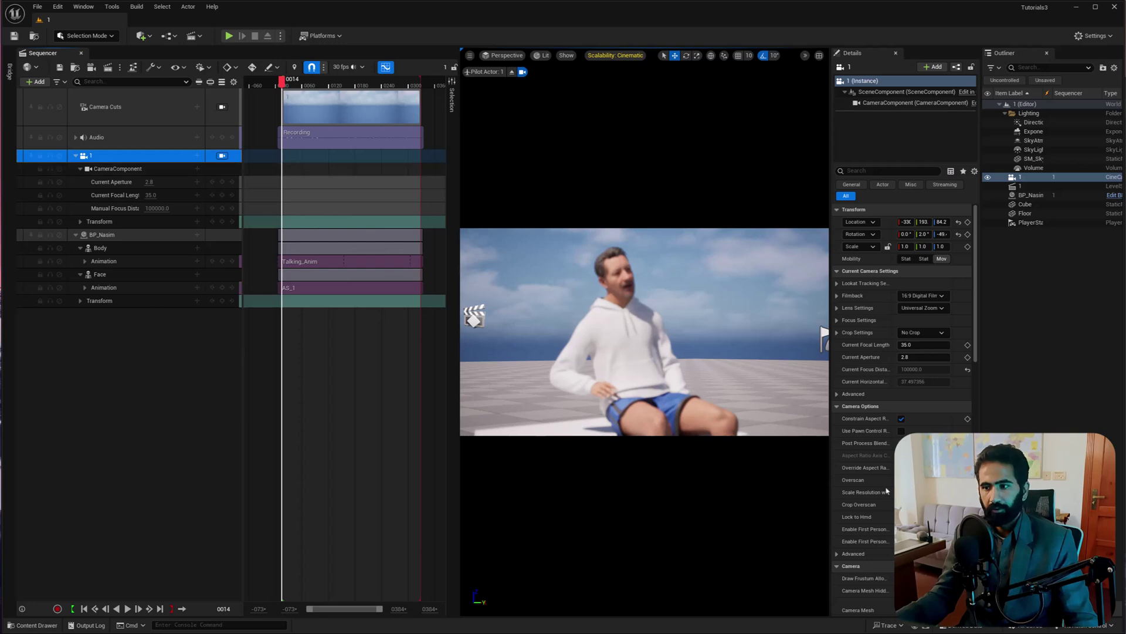
pyautogui.scroll(-1, 843, 317)
pyautogui.scroll(1, 843, 317)
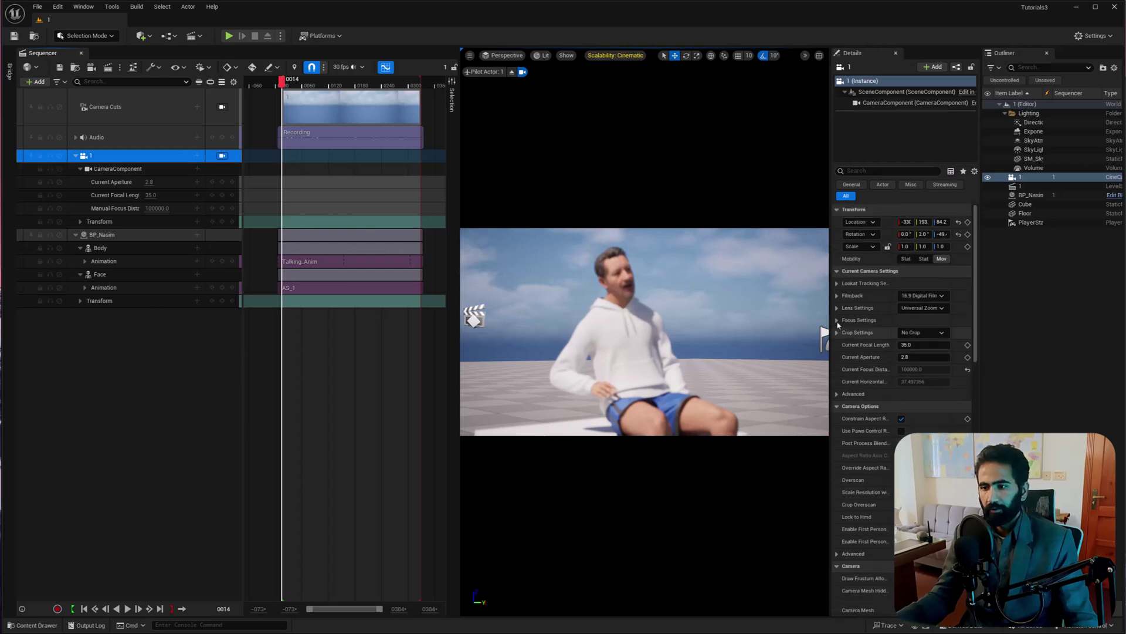
pyautogui.click(838, 321)
pyautogui.click(945, 344)
pyautogui.click(623, 292)
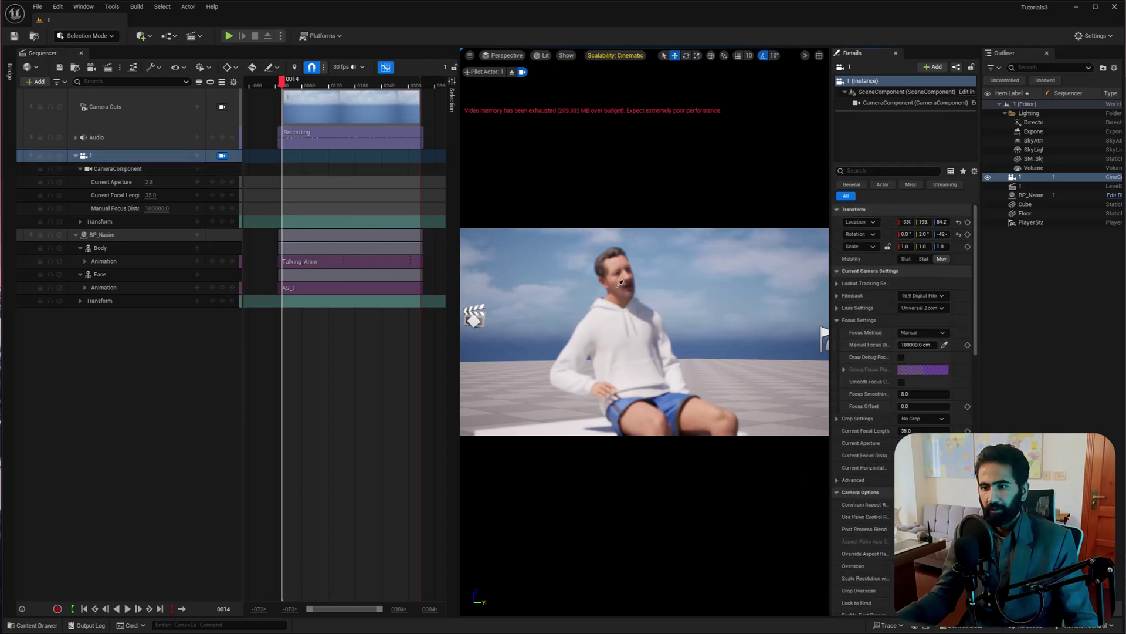
# - Enable the debug focus plane for camera 1 and adjust its manual focus distance to about 271.6 cm
pyautogui.click(902, 357)
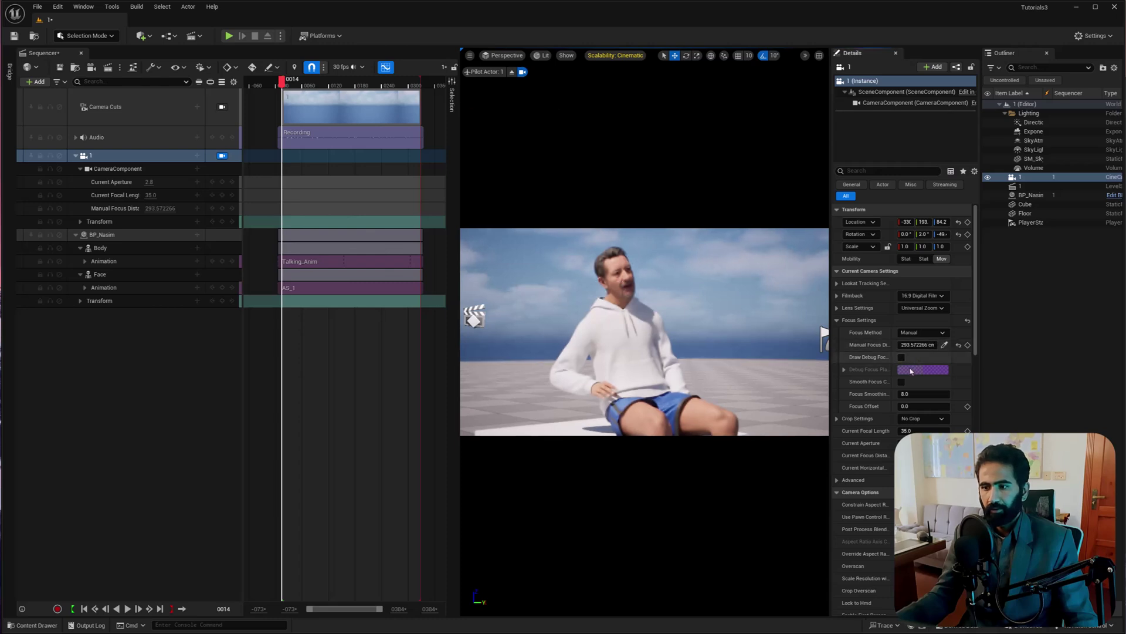
pyautogui.moveTo(927, 349); pyautogui.dragTo(959, 352)
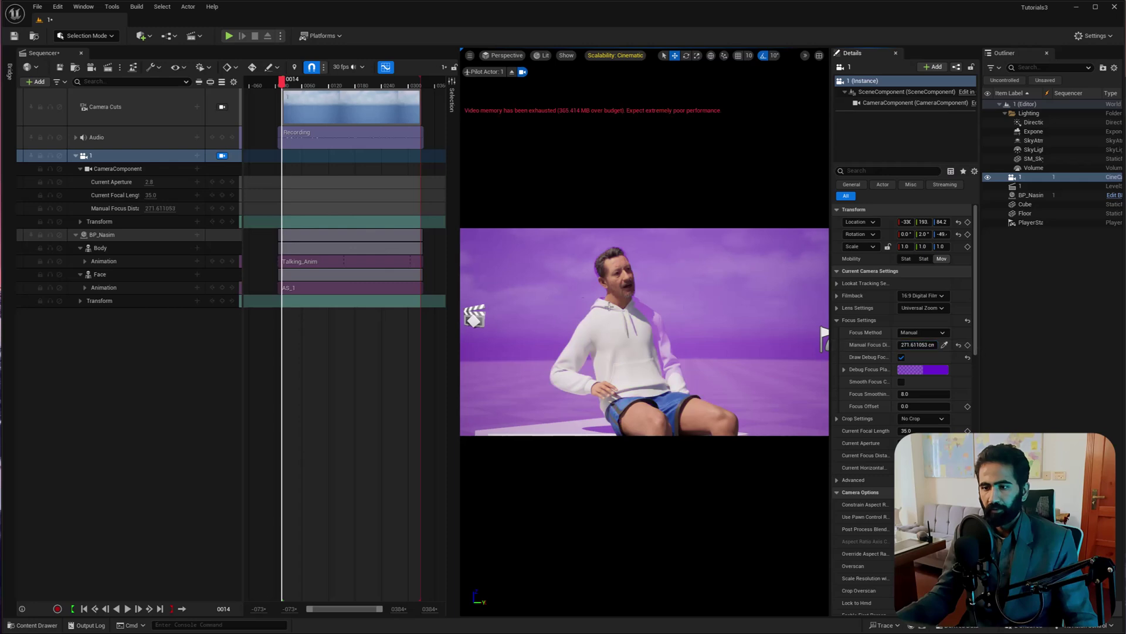
# - Turn camera 1 slightly to recentre the character, and play the sequence from frame 28
pyautogui.moveTo(505, 182)
pyautogui.mouseDown(button='right')
pyautogui.moveTo(491, 171)
pyautogui.moveTo(514, 189)
pyautogui.mouseUp(button='right')
pyautogui.moveTo(284, 84); pyautogui.dragTo(289, 84)
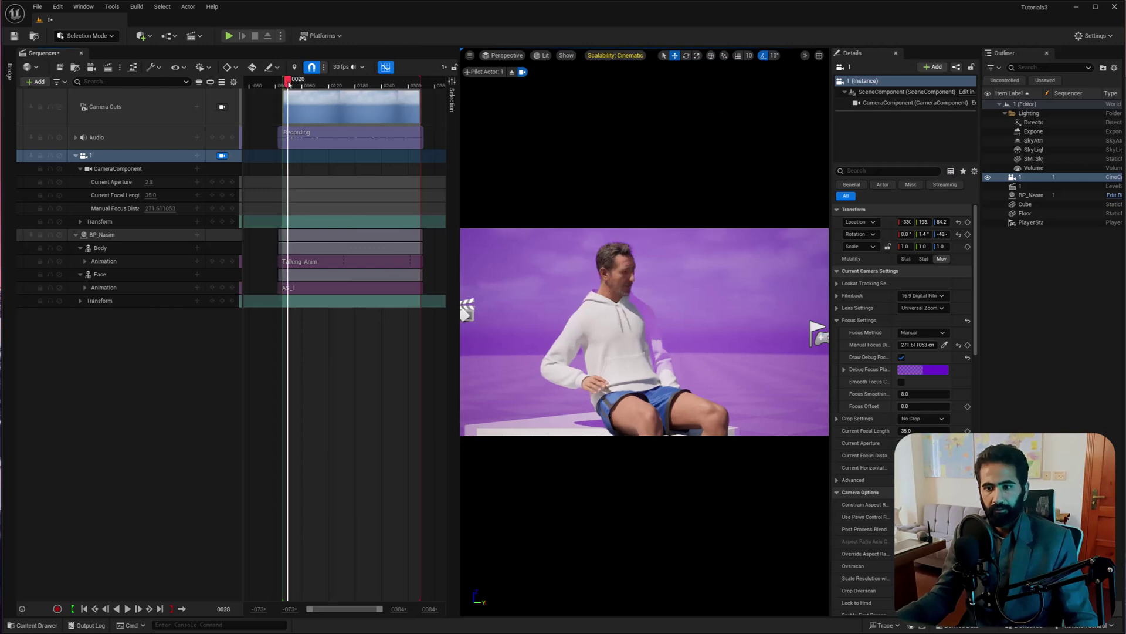
pyautogui.press('space')
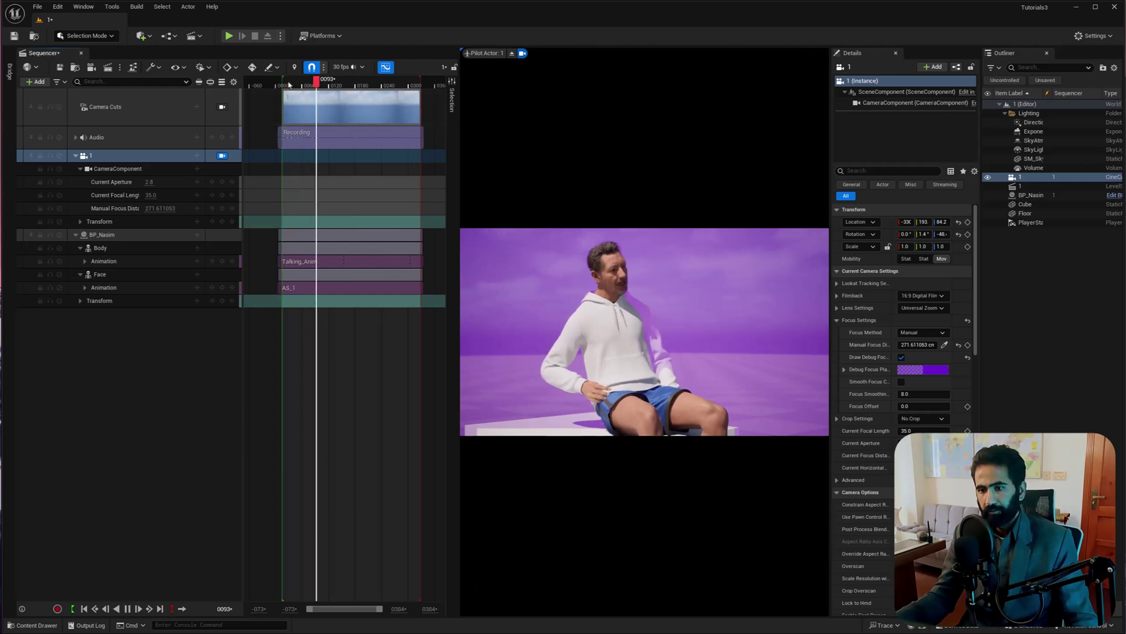